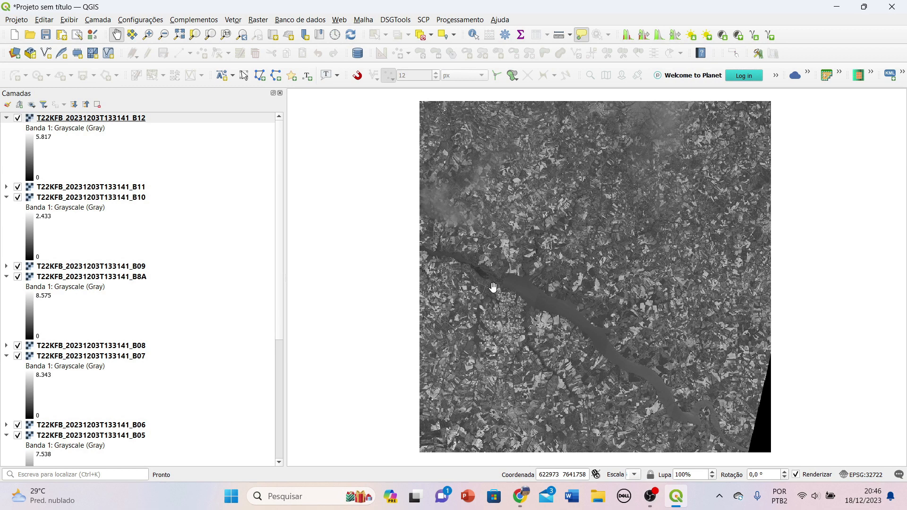
mouse_move(280, 139)
left_mouse_down()
mouse_move(284, 269)
mouse_move(276, 140)
left_mouse_up()
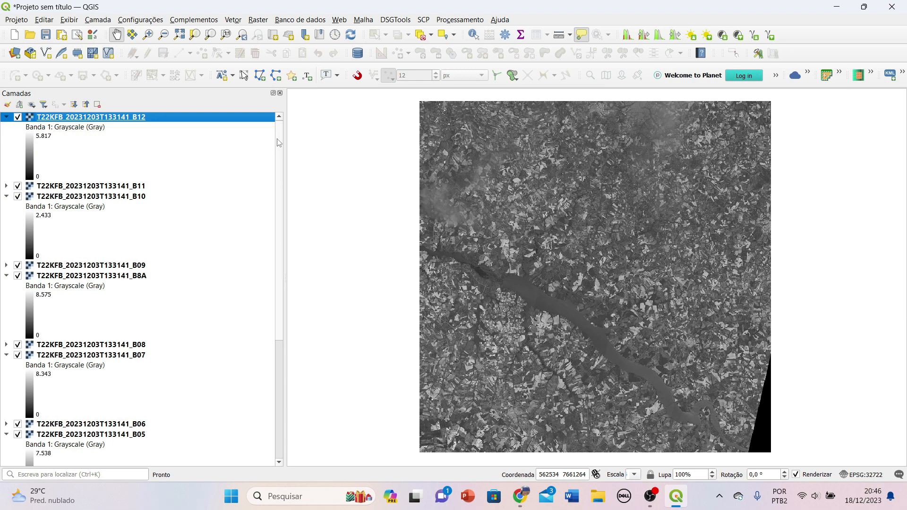
left_click_drag(279, 143, 278, 282)
left_click(118, 404)
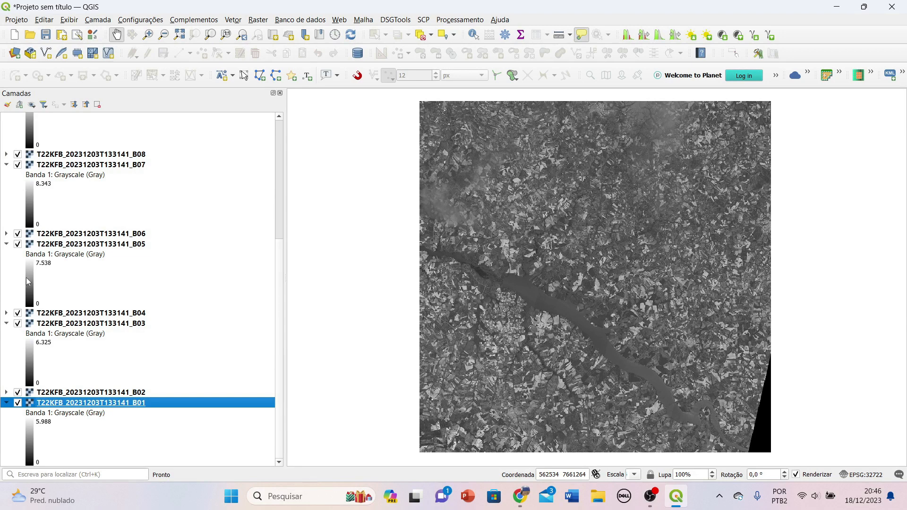
scroll(26, 277, "up", 6)
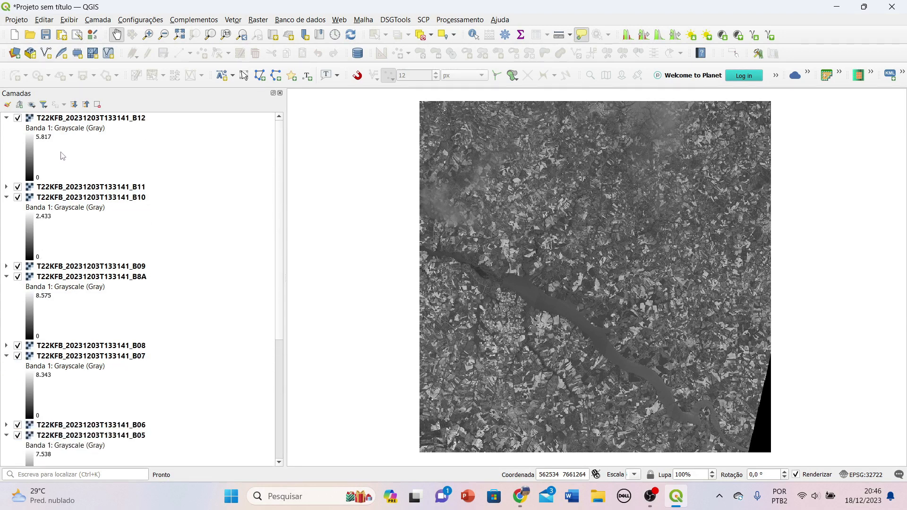
- Collapse the legends of all the Sentinel band layers, from B01 up to B12, in the layer list
left_click(6, 187)
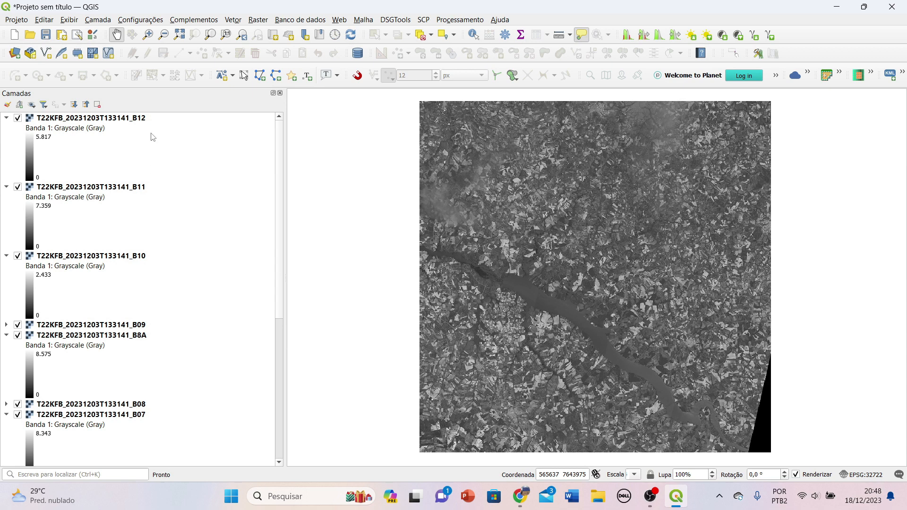
key("End")
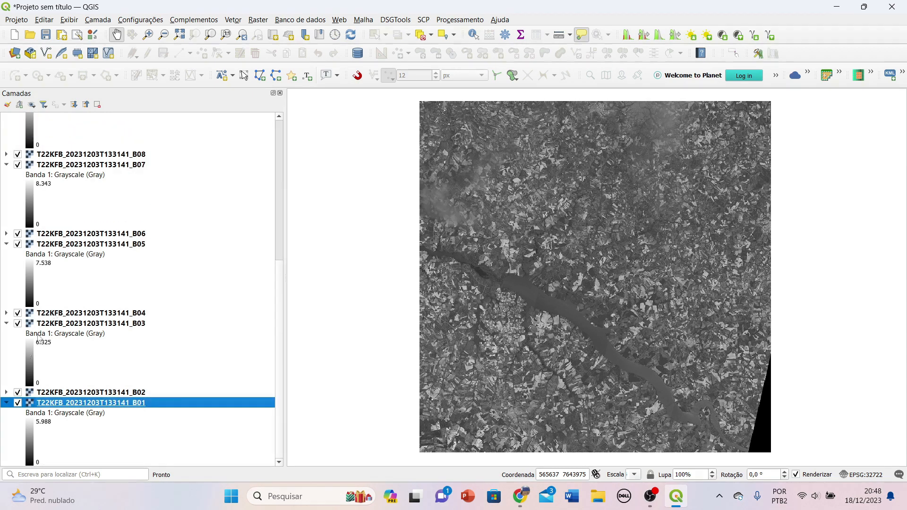
left_click(6, 402)
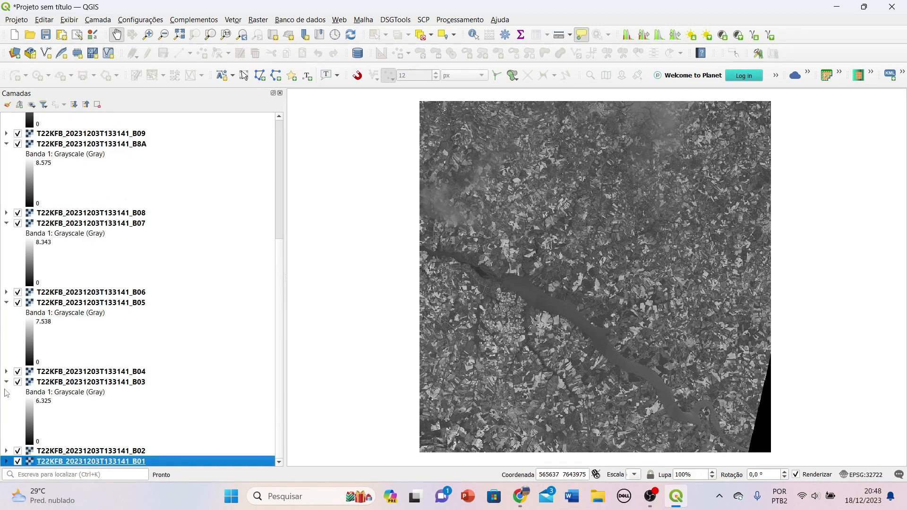
left_click(6, 381)
left_click(6, 362)
left_click(7, 341)
left_click(7, 320)
left_click(6, 255)
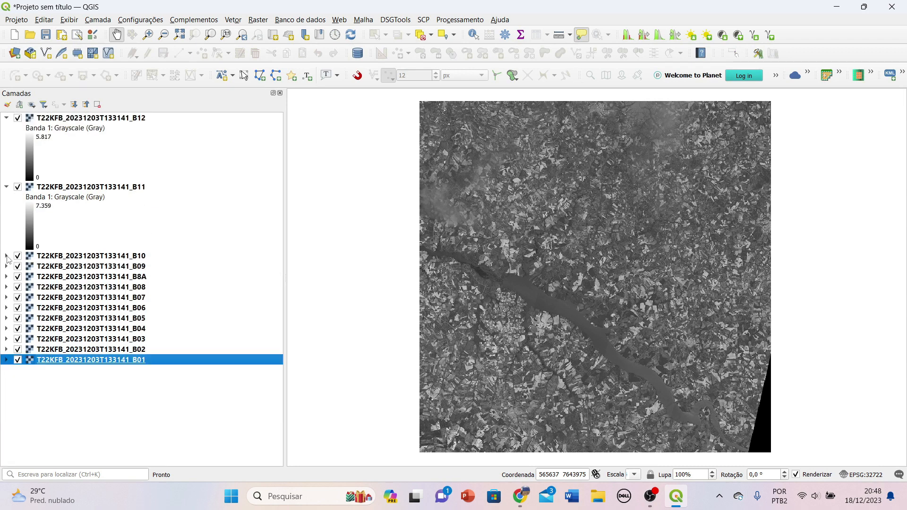
left_click(7, 187)
left_click(7, 118)
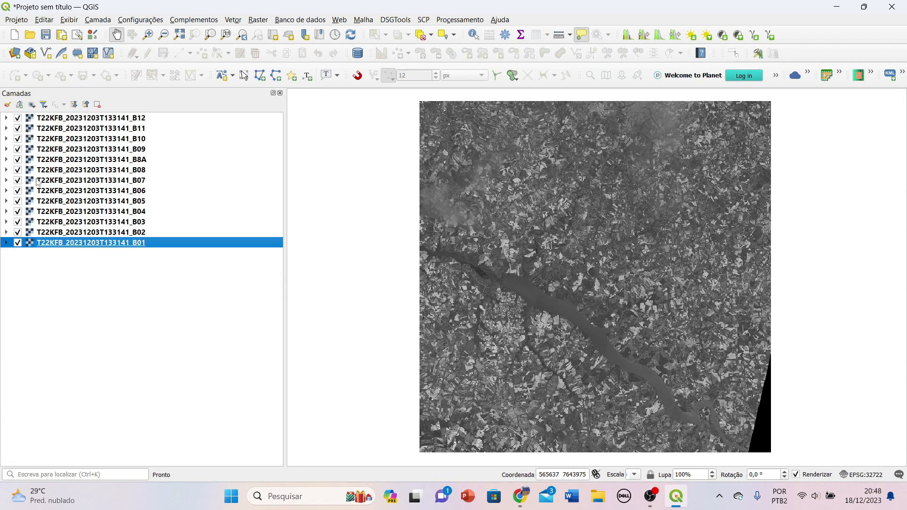
- Hide the band layers B12, B11, B10, B09, B8A, B08 and B07 on the map
left_click(55, 272)
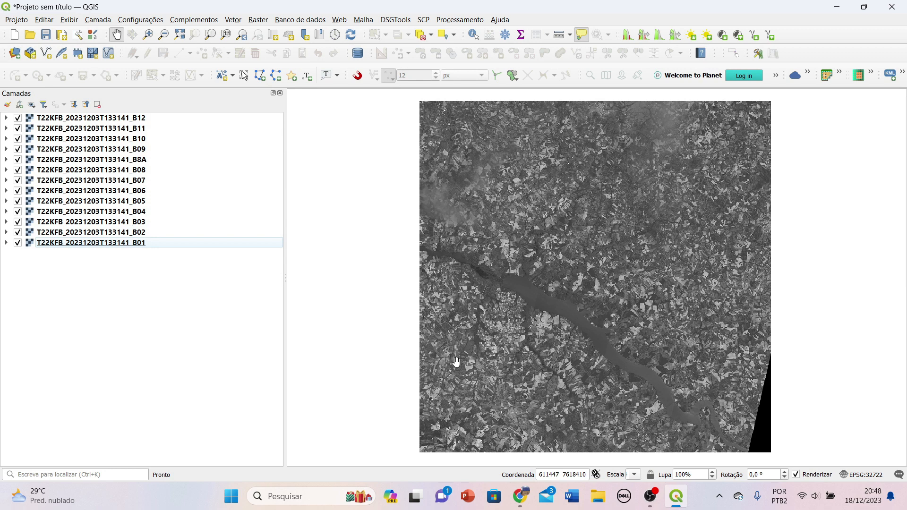
scroll(457, 361, "up", 8)
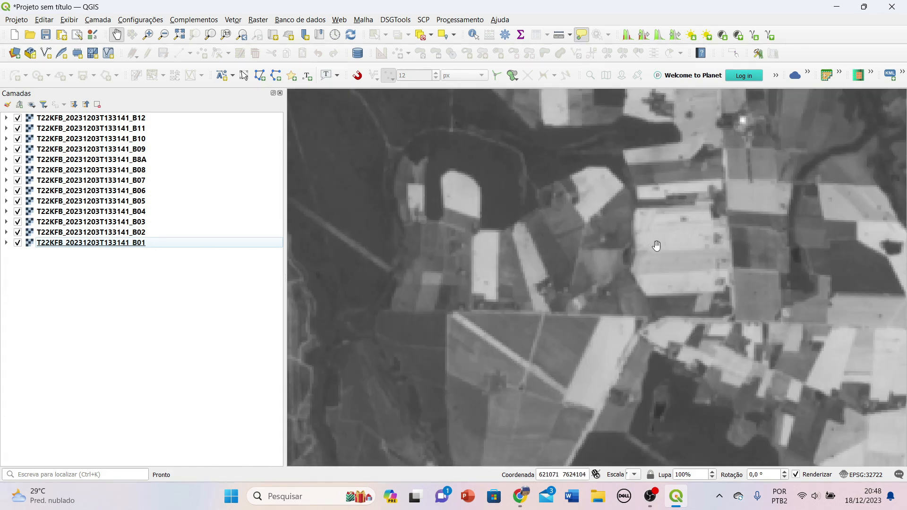
scroll(680, 248, "up", 3)
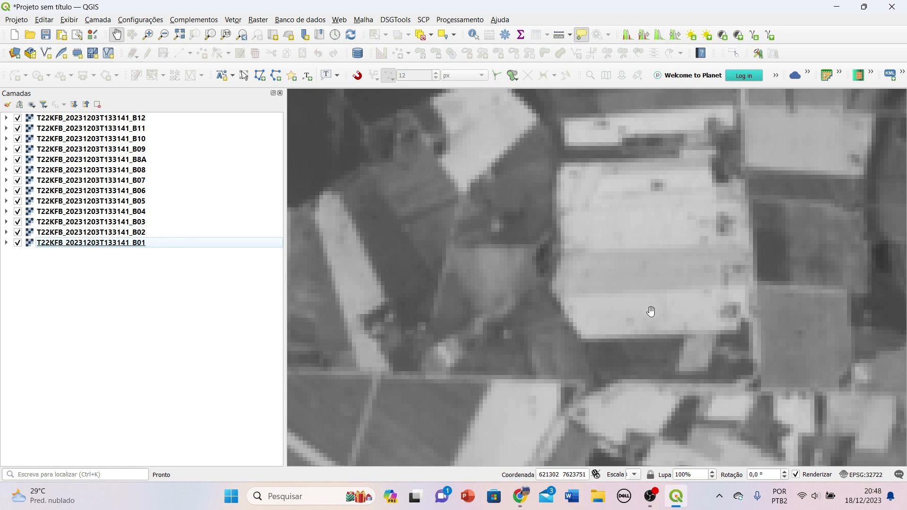
left_click(18, 117)
left_click(18, 128)
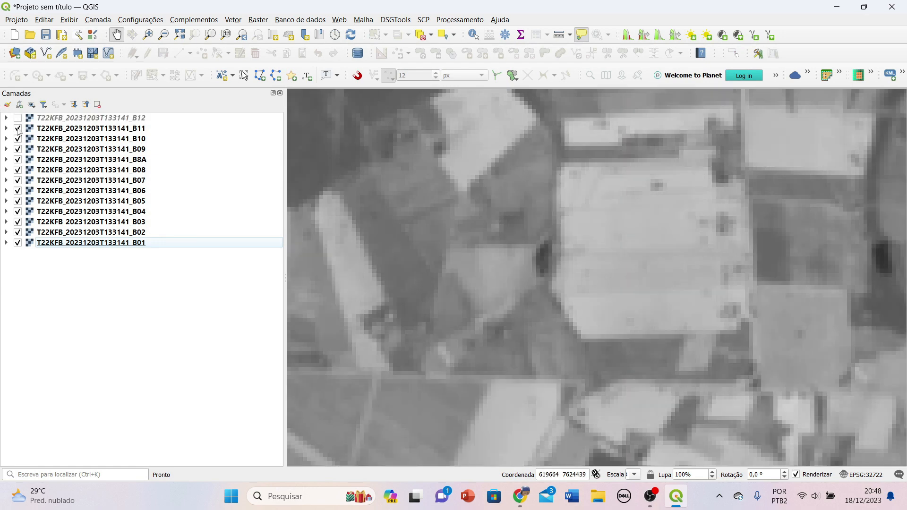
left_click(17, 139)
left_click(17, 149)
left_click(17, 159)
left_click(18, 170)
left_click(17, 180)
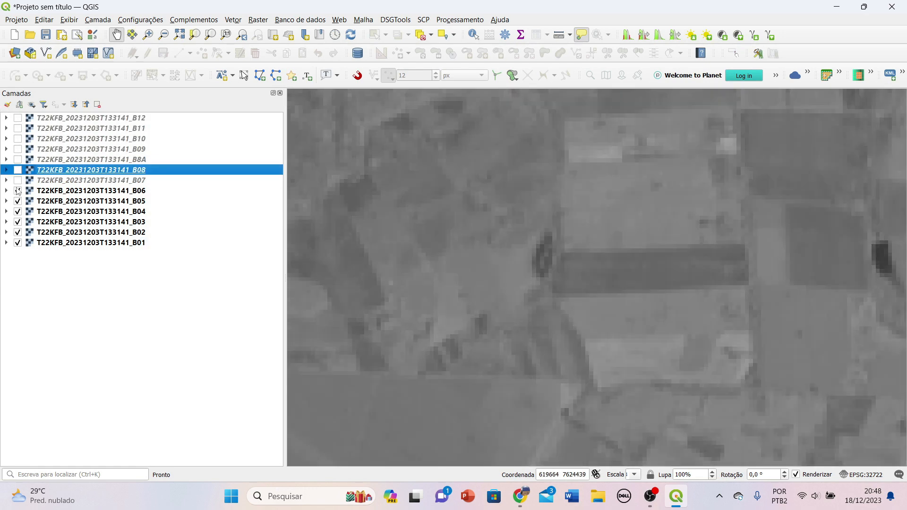
- Hide the band layers B06, B05 and B01, leaving only B04, B03 and B02 switched on
left_click(18, 191)
left_click(18, 211)
left_click(17, 203)
left_click(17, 202)
left_click(17, 202)
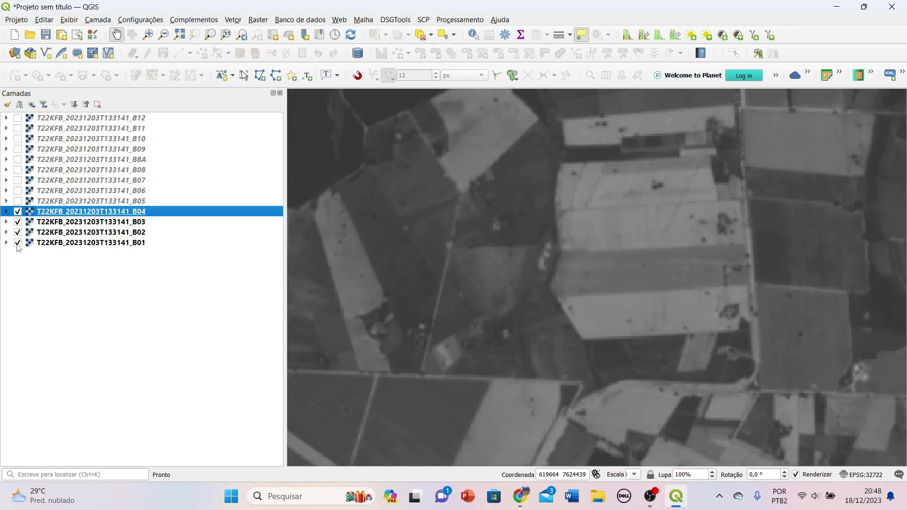
left_click(17, 242)
left_click(18, 170)
left_click(18, 170)
scroll(567, 319, "down", 4)
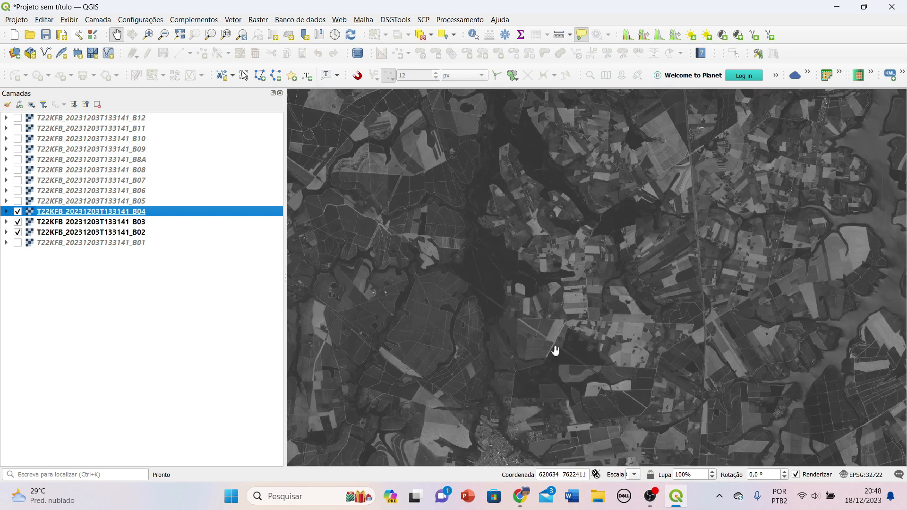
left_click(51, 233)
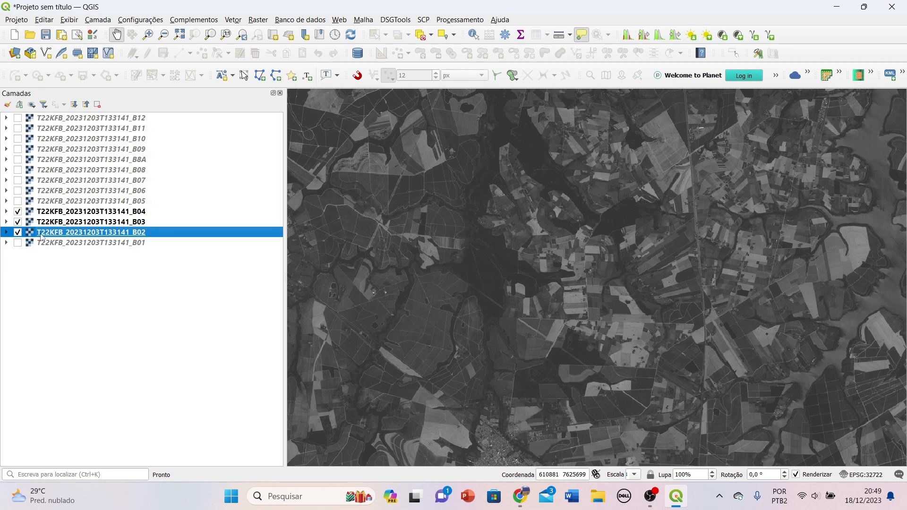
left_click(117, 224)
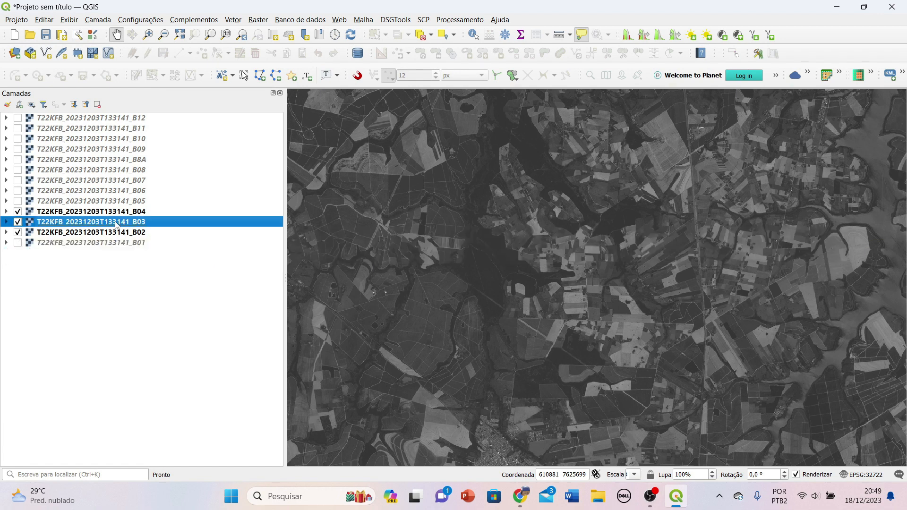
left_click(108, 212)
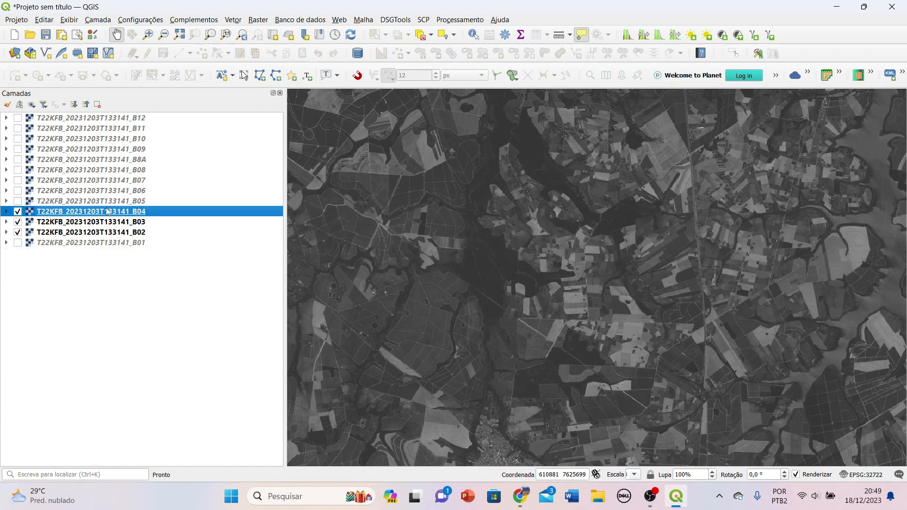
left_click(112, 234)
left_click(112, 223)
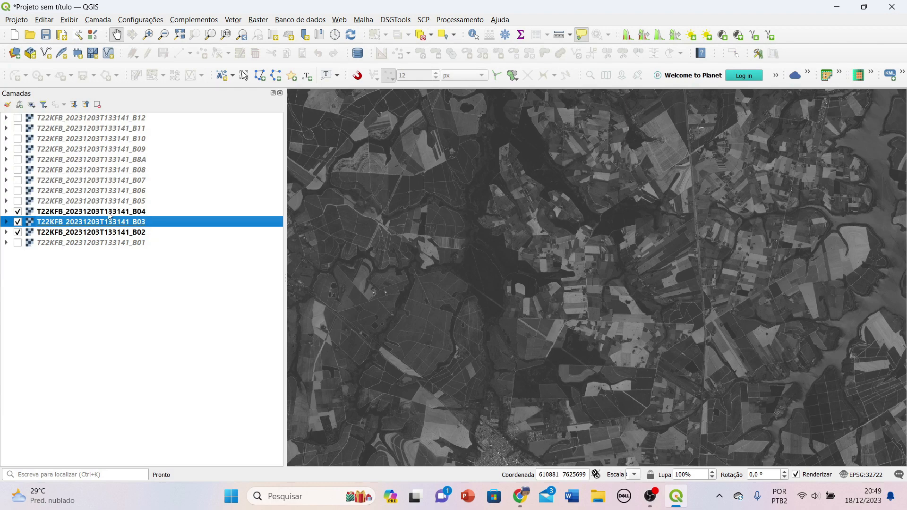
left_click(108, 213)
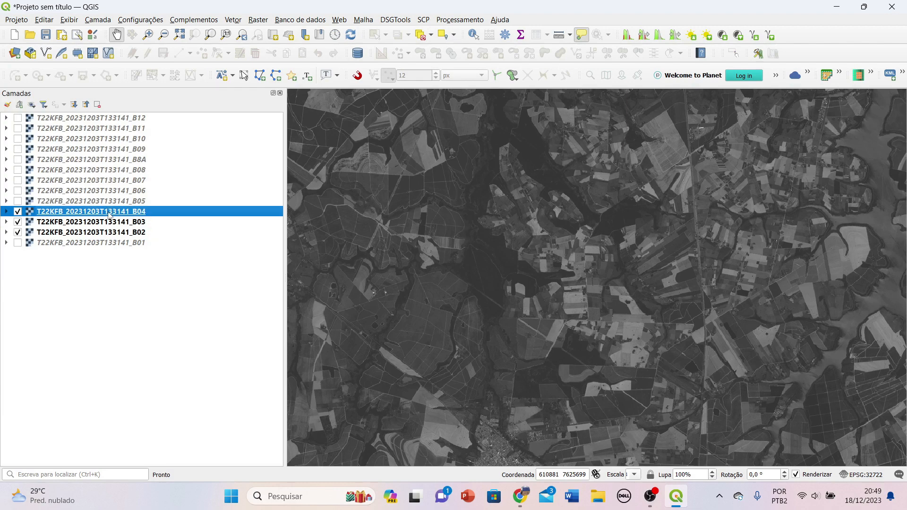
- Show the B08 band layer and examine the reservoir, its shoreline and the river beyond the dam
left_click(17, 171)
left_click(47, 171)
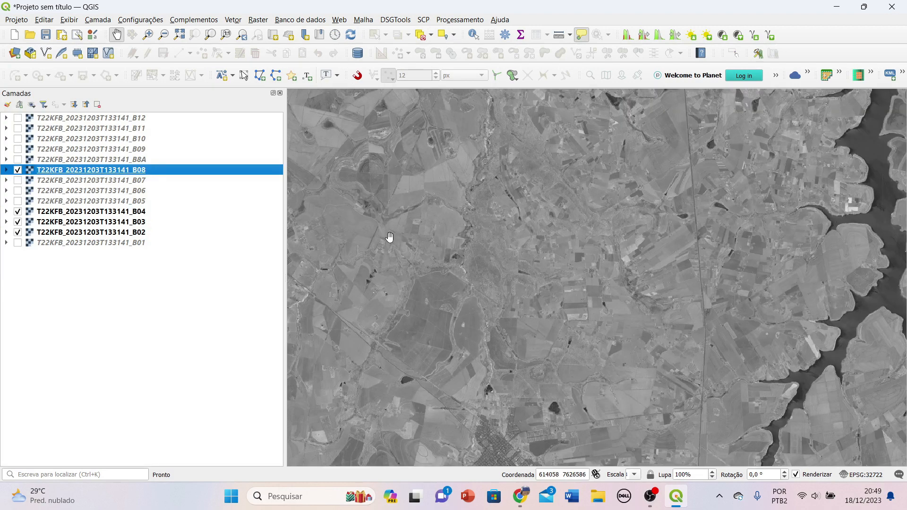
left_click_drag(838, 246, 524, 324)
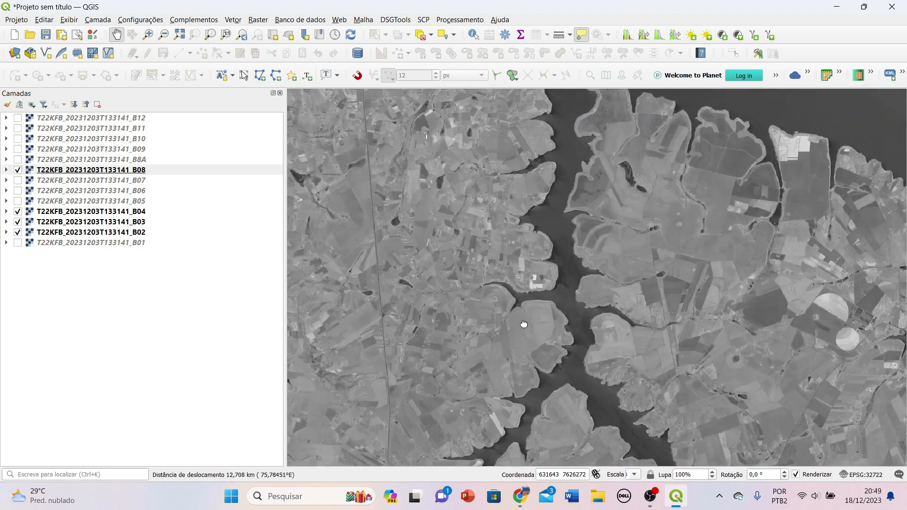
left_click_drag(614, 203, 594, 435)
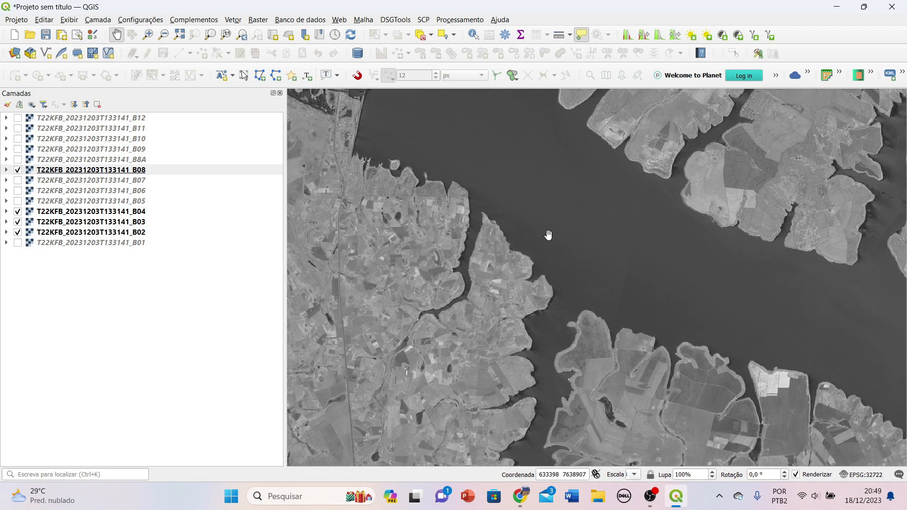
left_click_drag(523, 191, 575, 326)
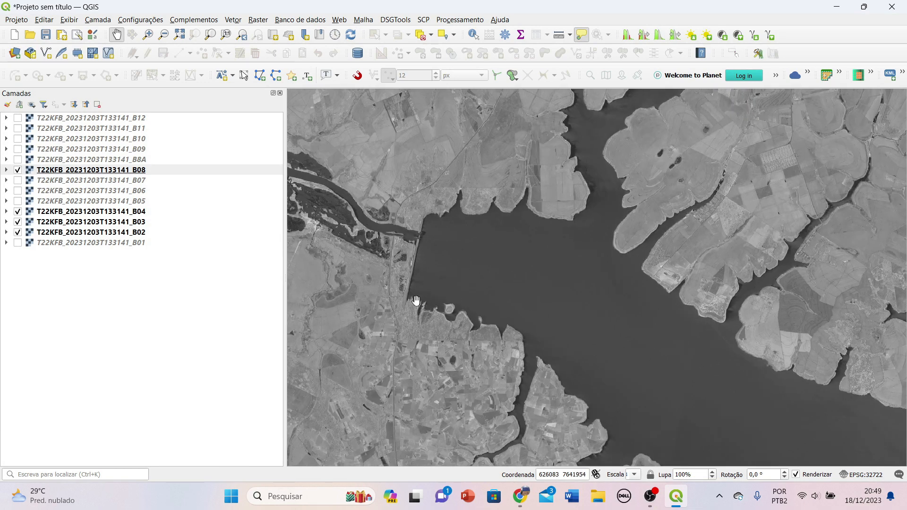
left_click_drag(661, 337, 531, 226)
scroll(561, 247, "down", 1)
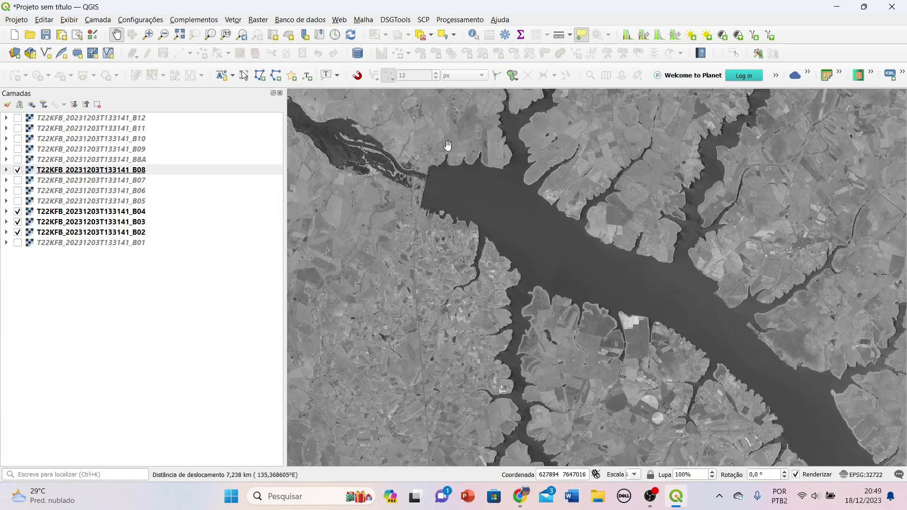
left_click_drag(429, 188, 674, 310)
scroll(658, 293, "up", 1)
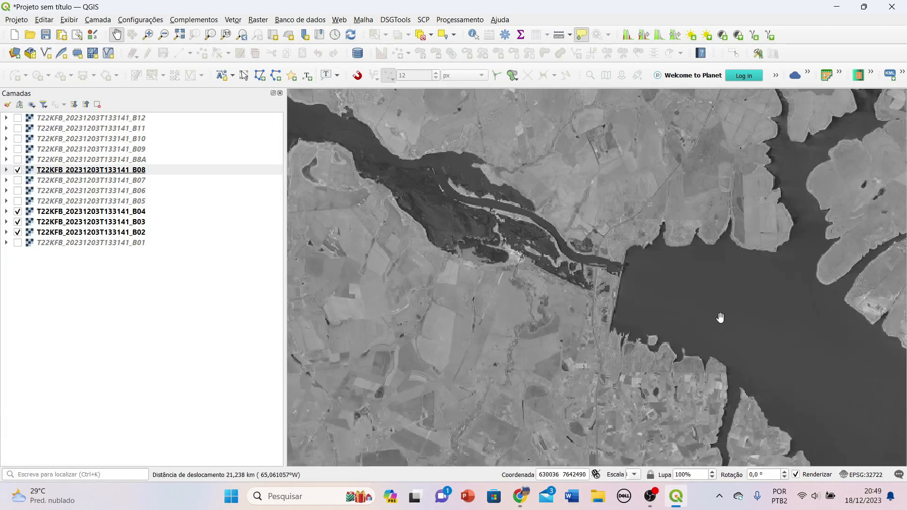
scroll(653, 276, "up", 1)
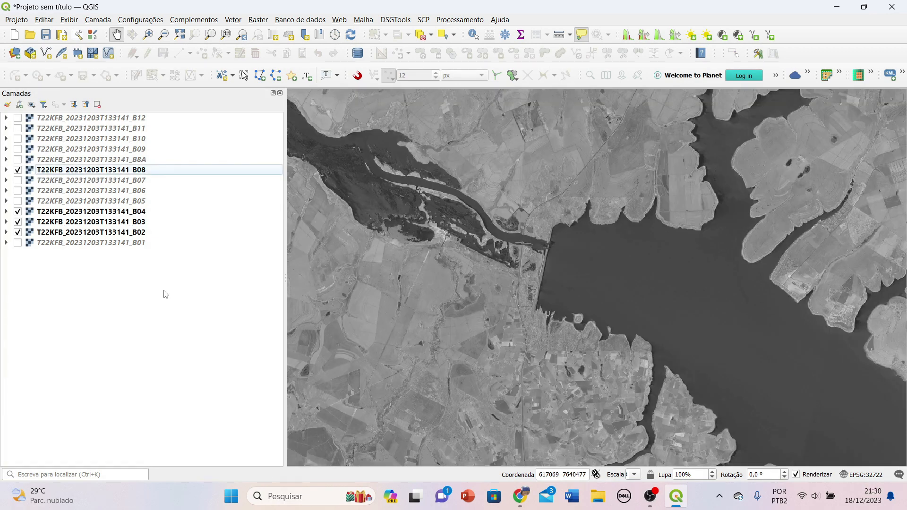
- Remove the band layers B12, B11, B10, B09 and B8A from the project
left_click(46, 122)
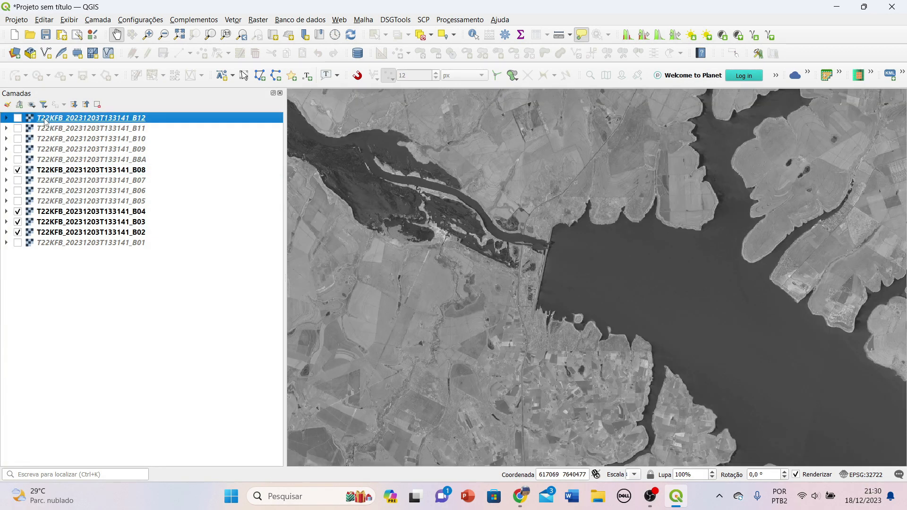
left_click(50, 161, "shift")
right_click(50, 162)
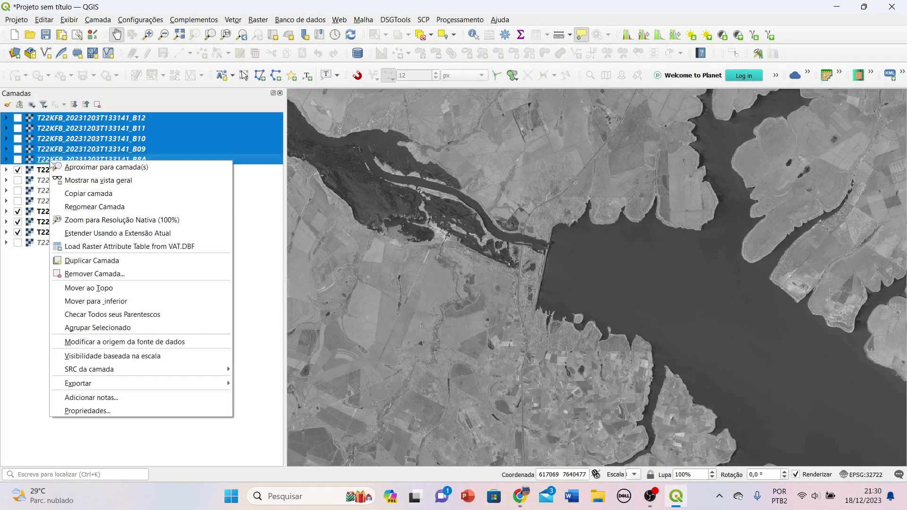
left_click(91, 275)
key("Return")
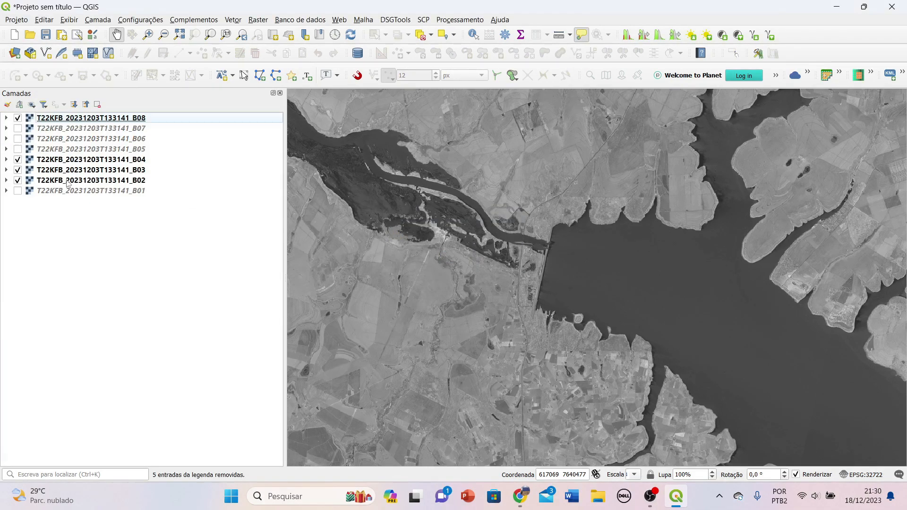
- Remove the band layers B07, B06, B05 and B01 from the project
left_click(64, 131)
left_click(70, 151, "shift")
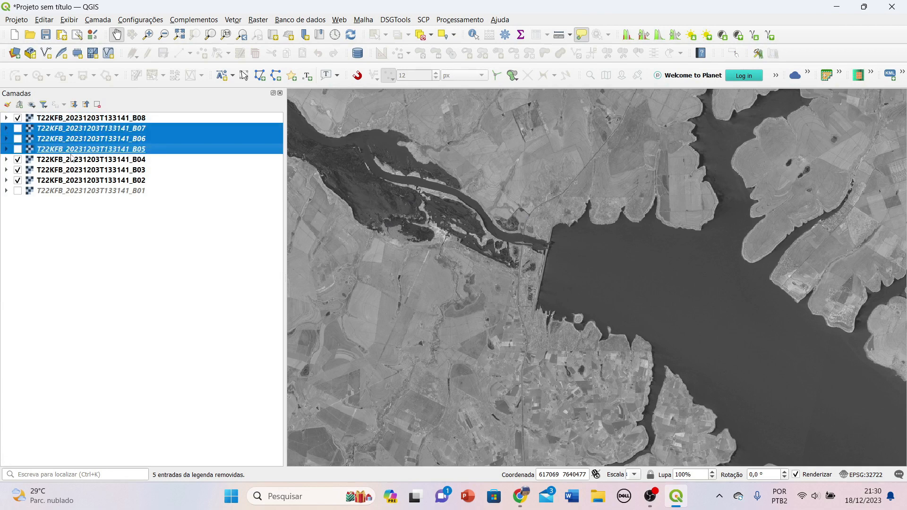
left_click(74, 191, "ctrl")
right_click(74, 194)
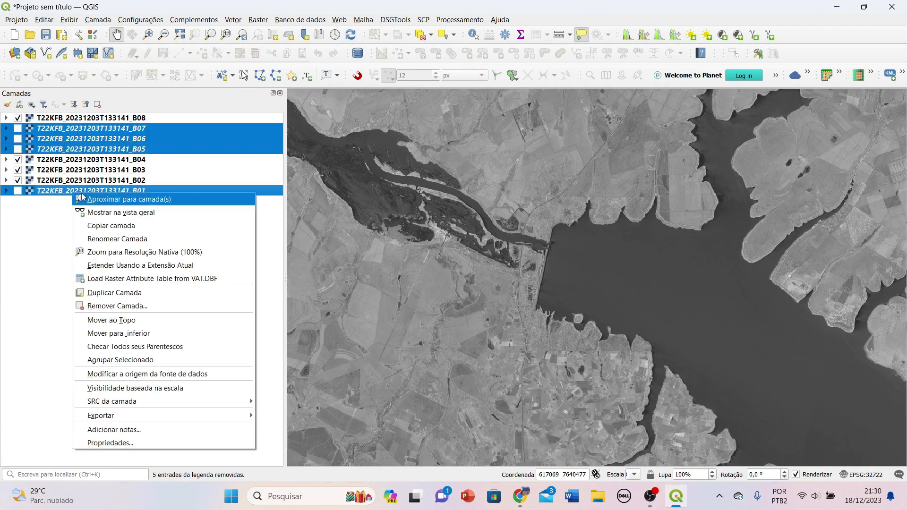
left_click(118, 306)
key("Return")
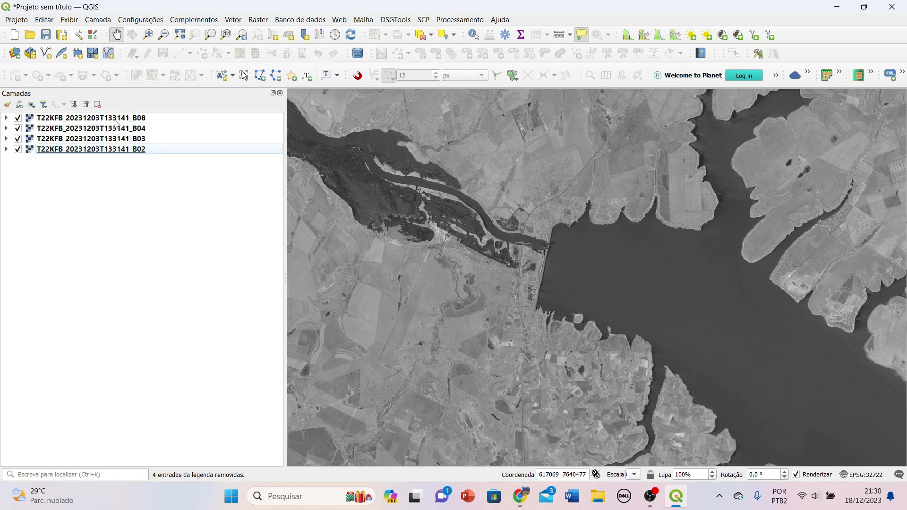
left_click(115, 120)
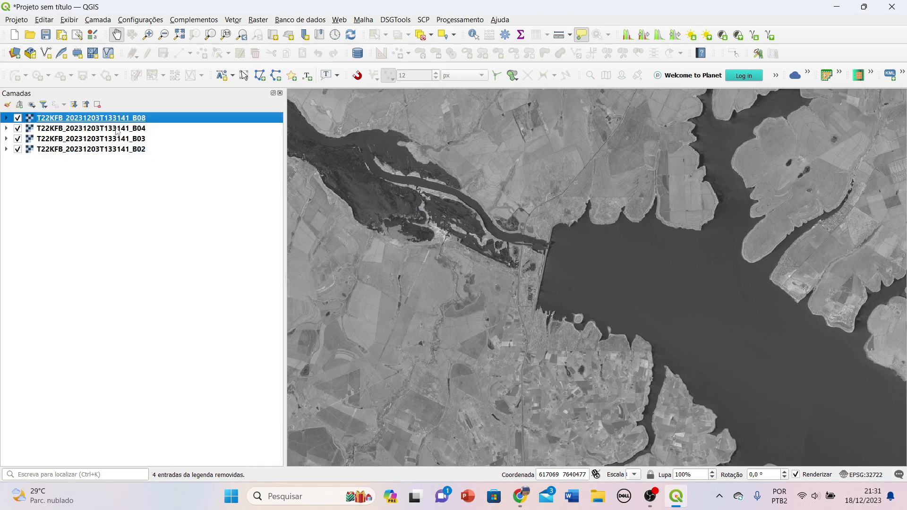
left_click(117, 130)
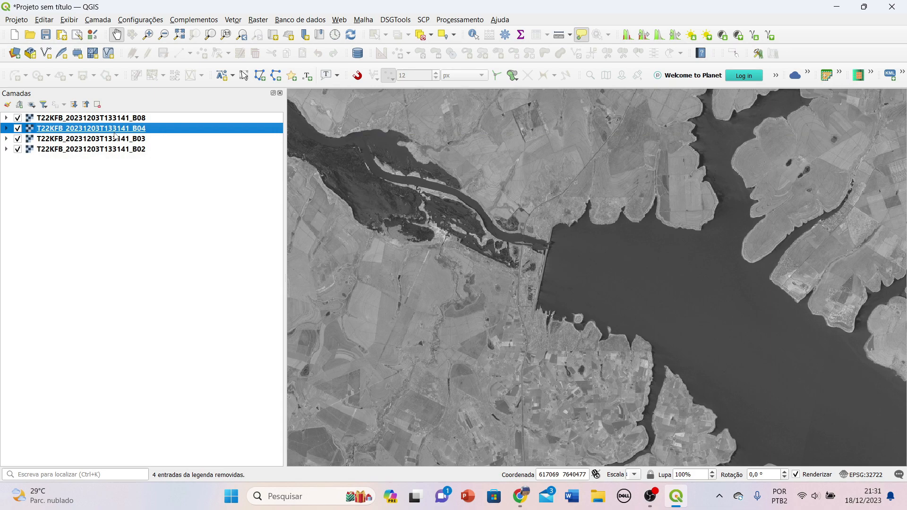
left_click(114, 139)
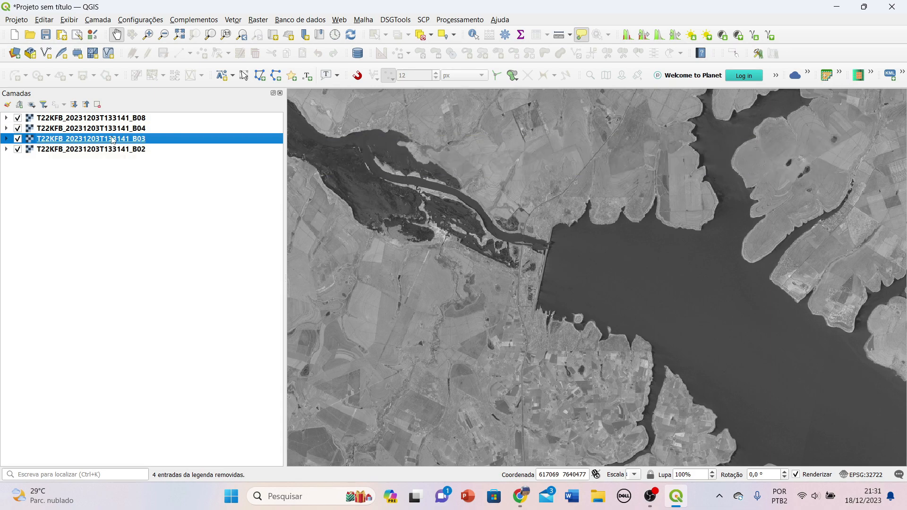
left_click(116, 151)
left_click(166, 249)
scroll(471, 275, "down", 2)
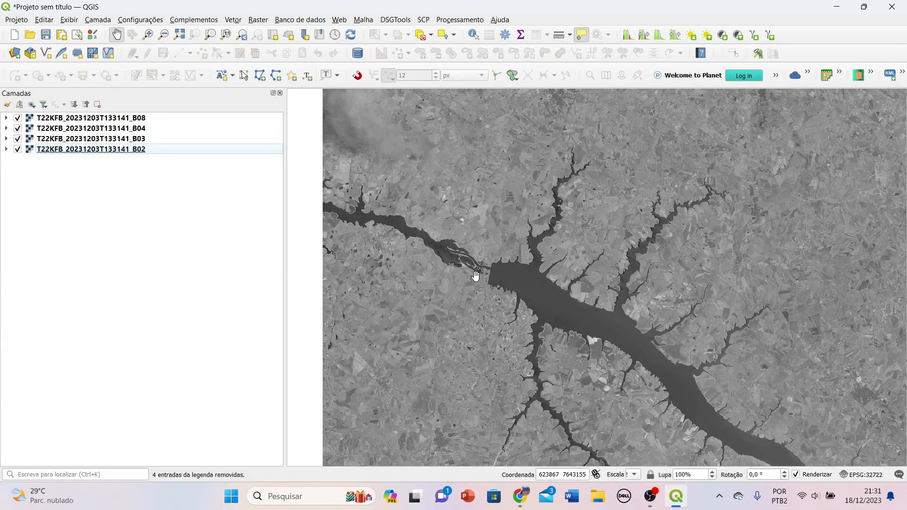
scroll(476, 275, "down", 1)
left_click_drag(490, 274, 490, 263)
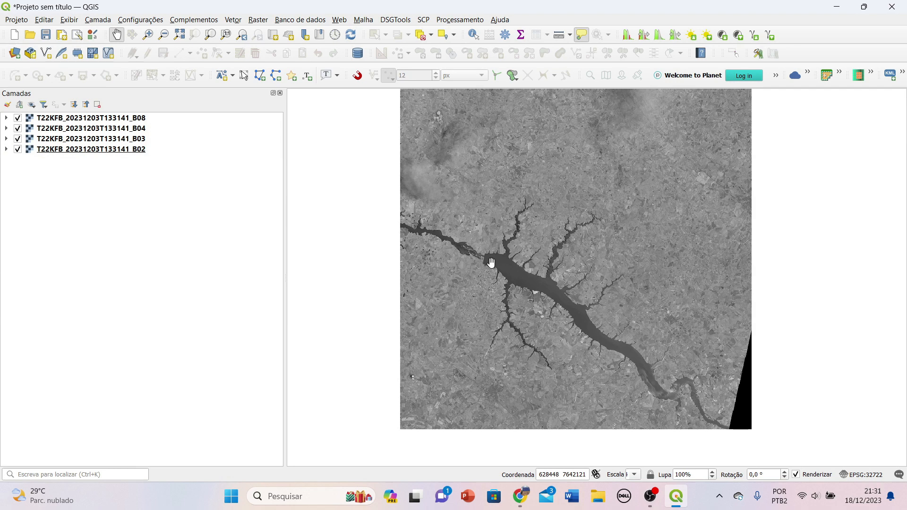
- Open the Raster Calculator and place its dialog clear of the layer list
left_click(255, 21)
left_click(277, 33)
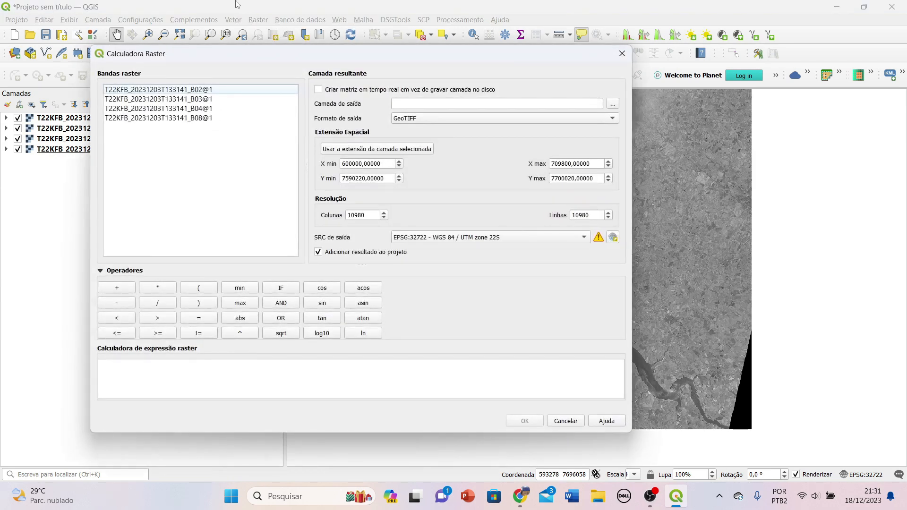
left_click_drag(233, 60, 384, 42)
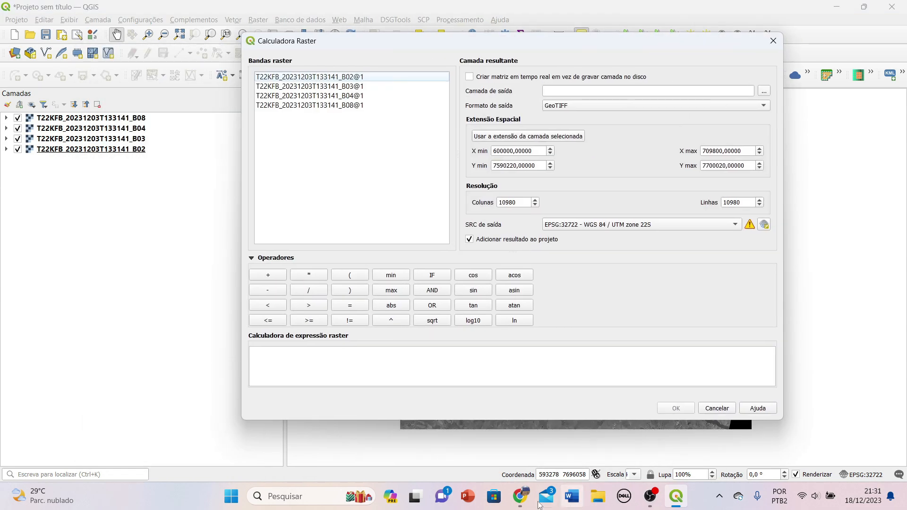
- Switch to the PDF in Chrome and read the NDVI equation and its near-infrared and red reflectance terms
mouse_move(518, 505)
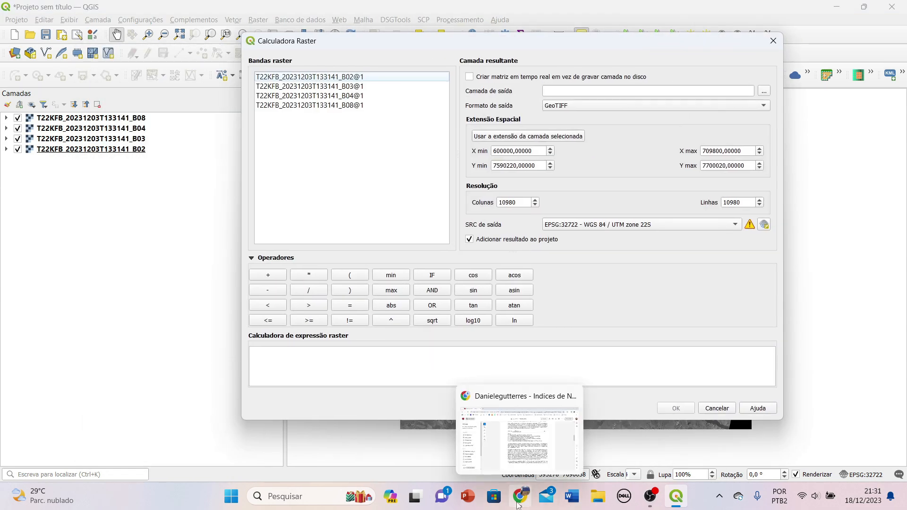
left_click(518, 506)
scroll(529, 331, "up", 5)
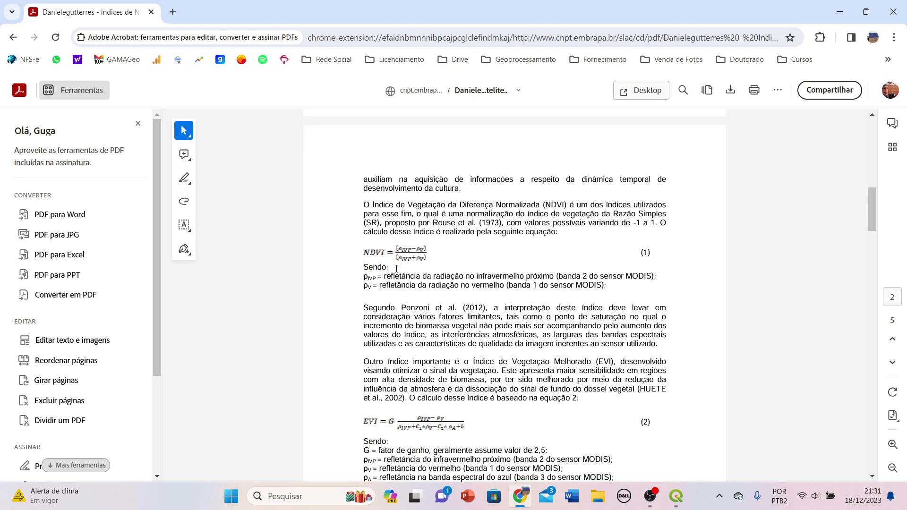
left_click_drag(384, 276, 553, 277)
left_click(379, 285)
left_click_drag(381, 286, 583, 286)
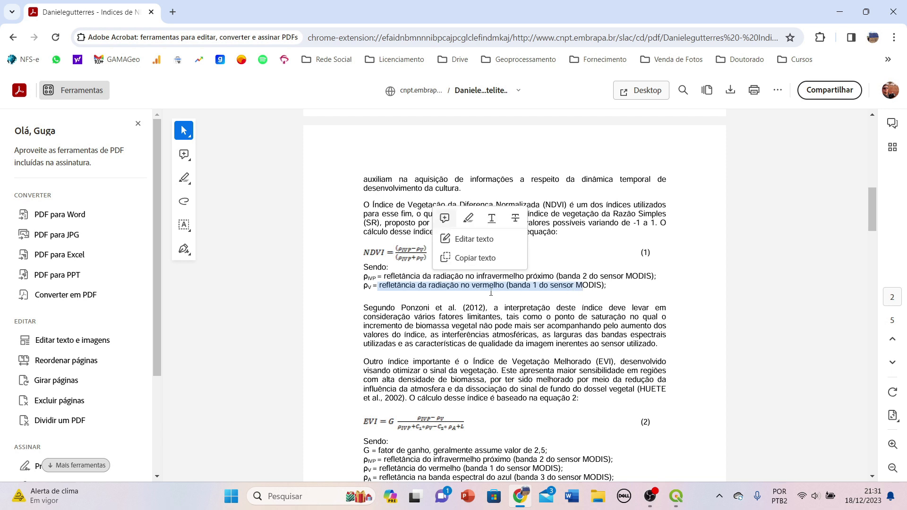
left_click(392, 279)
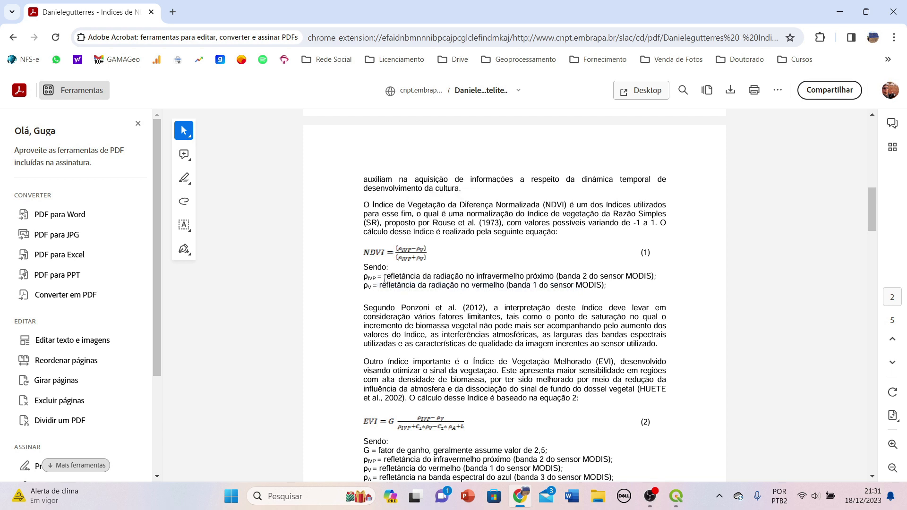
left_click_drag(385, 279, 573, 277)
left_click_drag(402, 286, 513, 286)
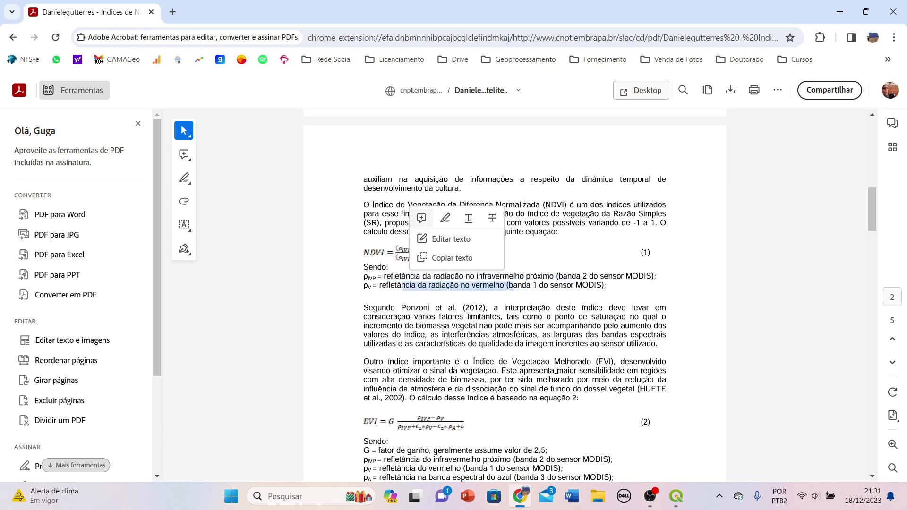
- Return to QGIS and enter the NDVI numerator in the raster expression: band B08 minus band B04, in parentheses
left_click(676, 497)
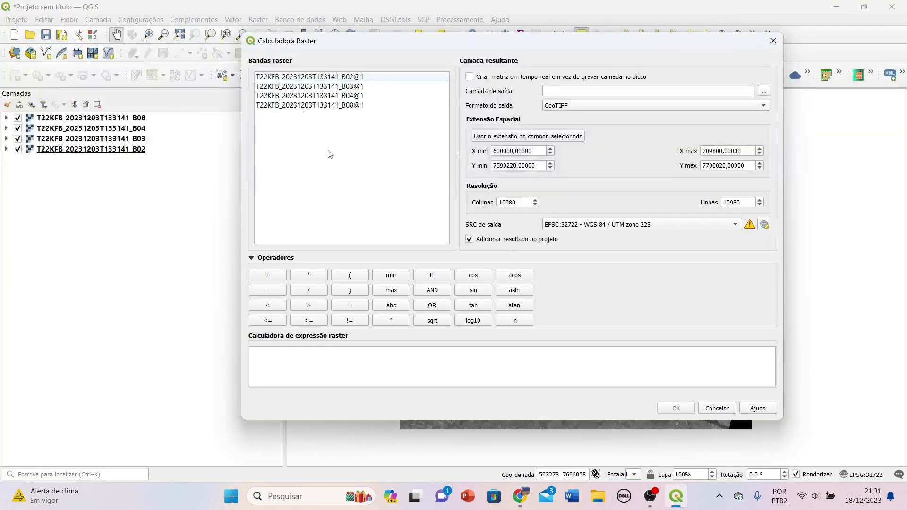
left_click(348, 276)
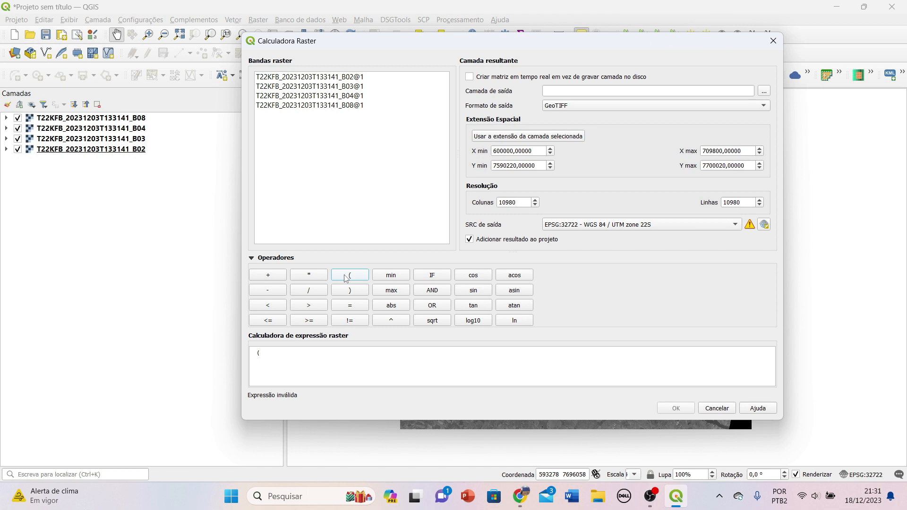
double_click(298, 105)
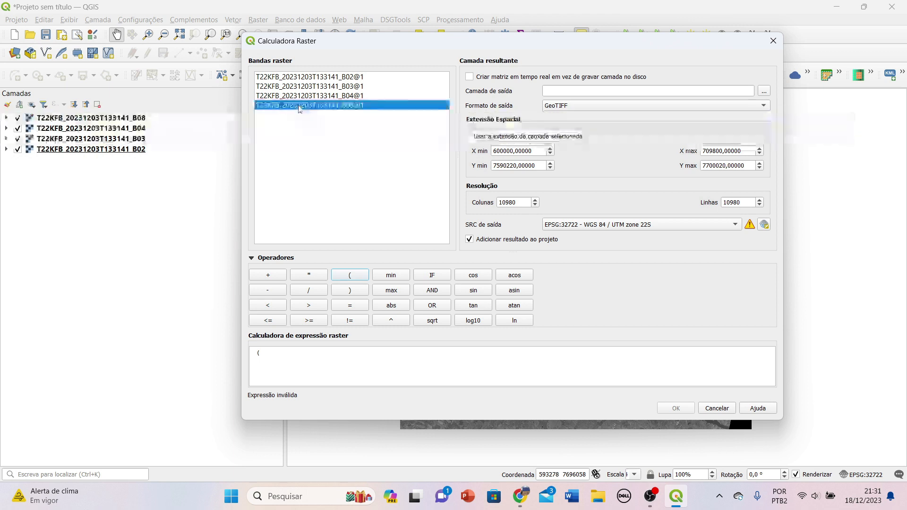
left_click(416, 350)
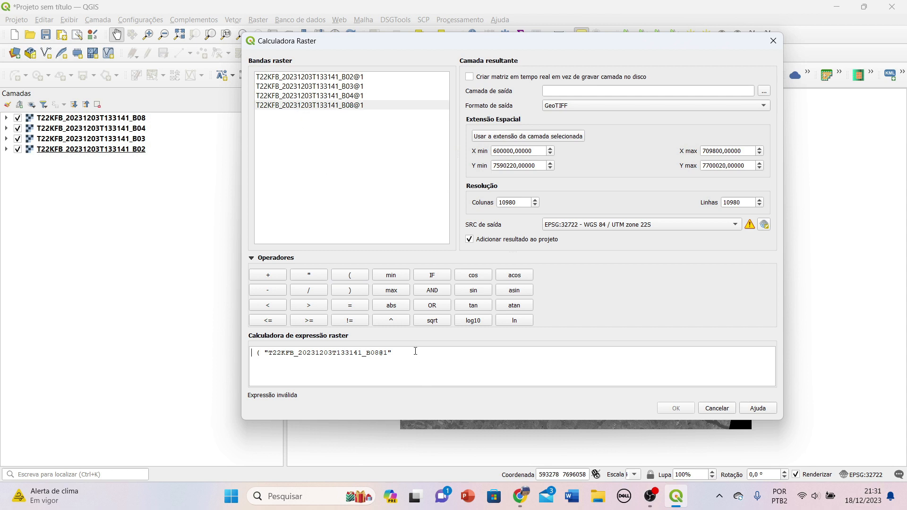
double_click(342, 96)
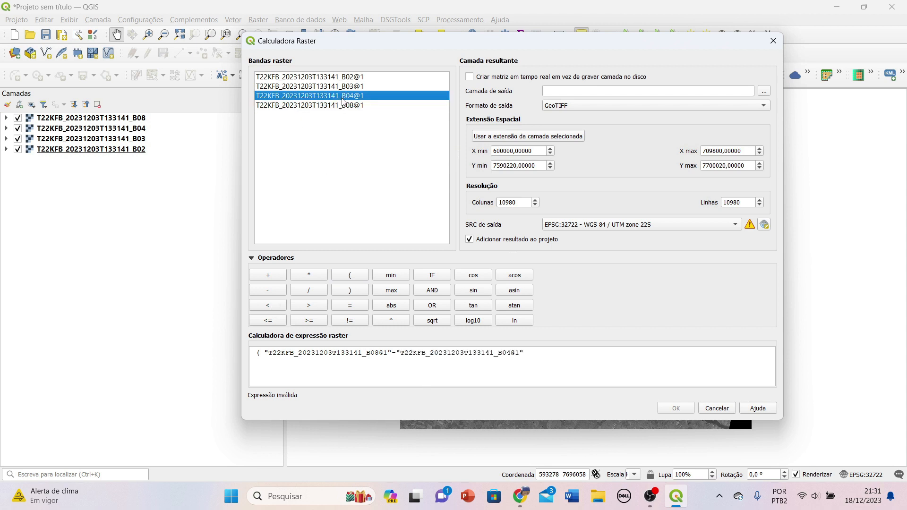
left_click(356, 293)
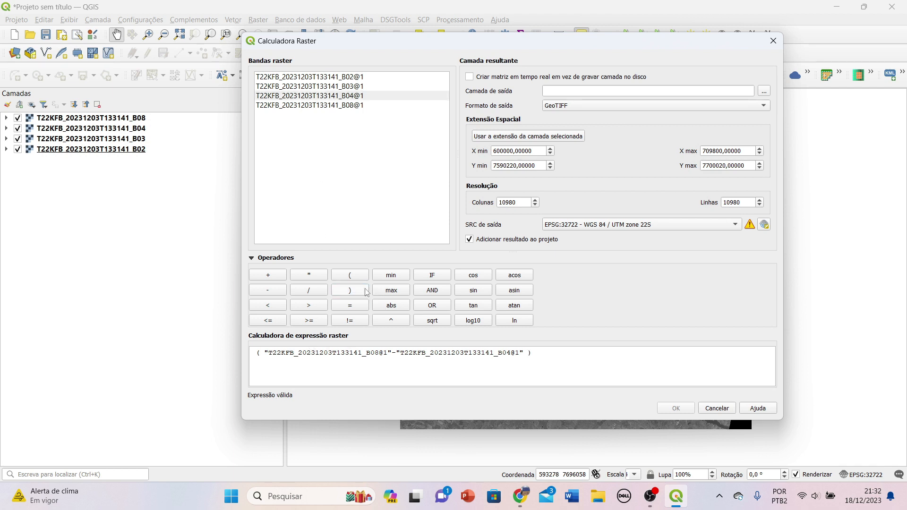
- Complete the NDVI expression by dividing the numerator by the parenthesised sum of bands B08 and B04
left_click(308, 290)
left_click(355, 280)
double_click(294, 106)
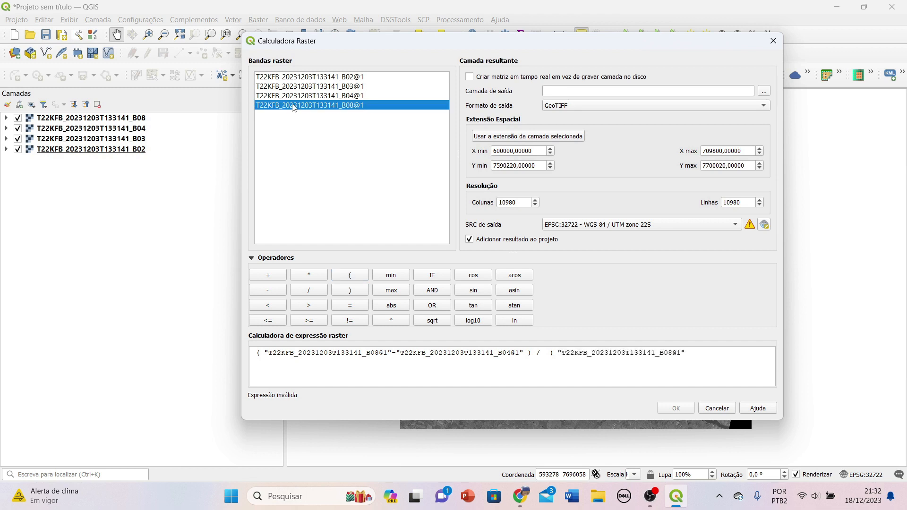
left_click(268, 278)
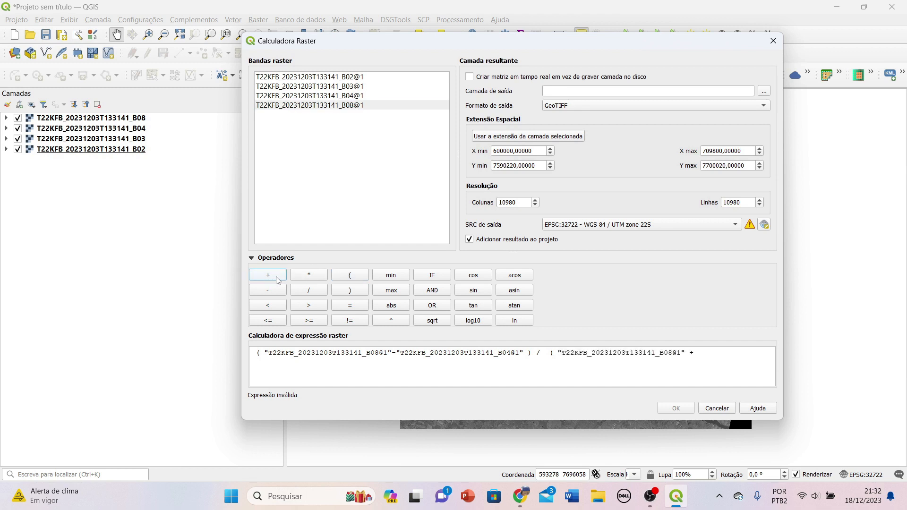
double_click(305, 96)
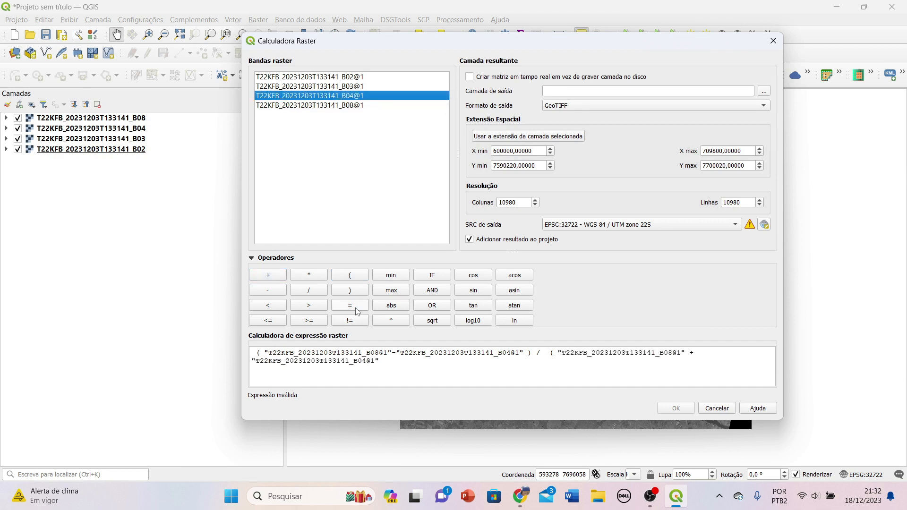
left_click(350, 290)
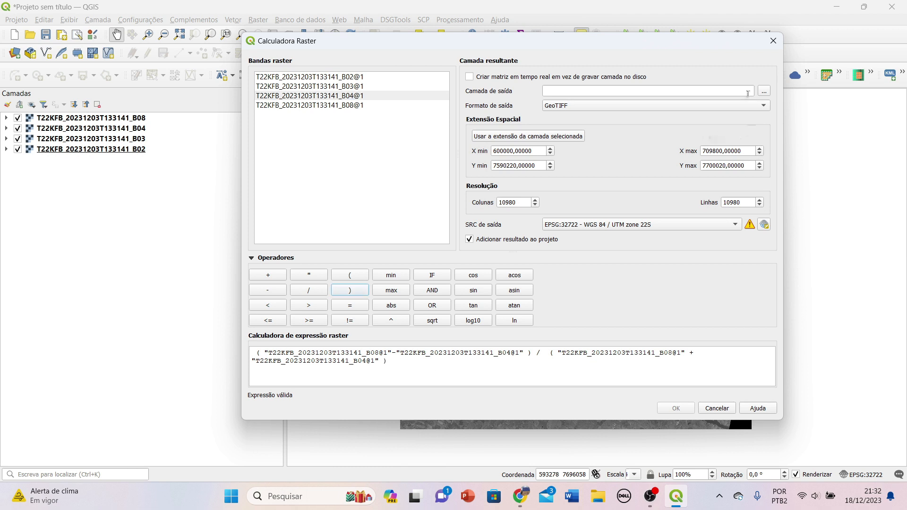
- Set the output layer to a file named NDVI in a new folder, Nova pasta, under you\imagens on the desktop, and run the calculation
left_click(764, 91)
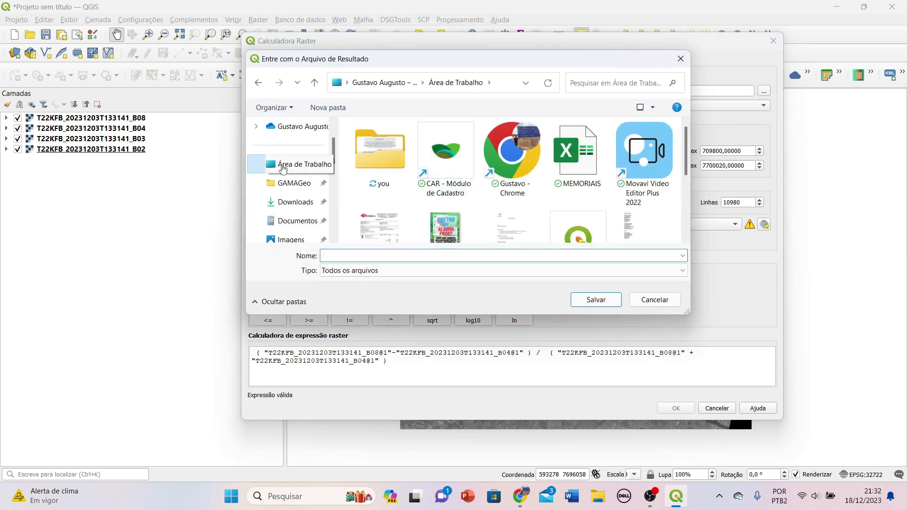
double_click(371, 163)
double_click(371, 144)
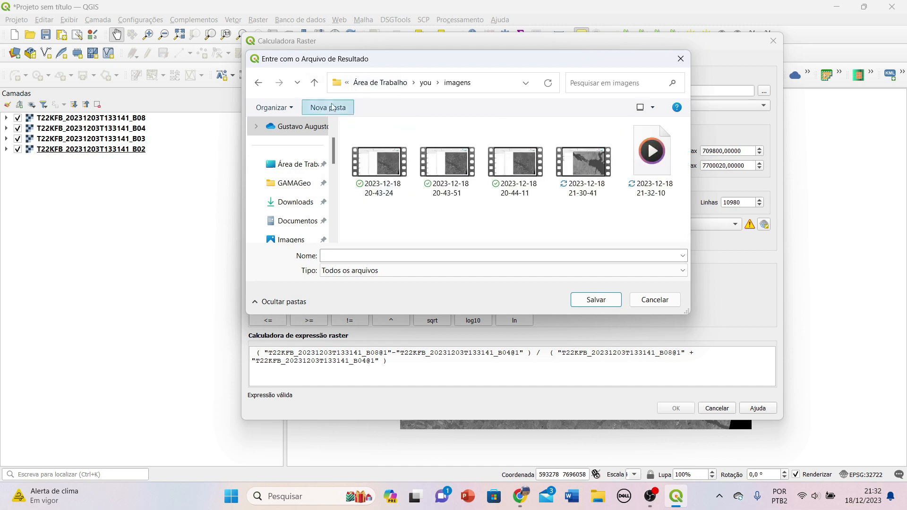
key("Return")
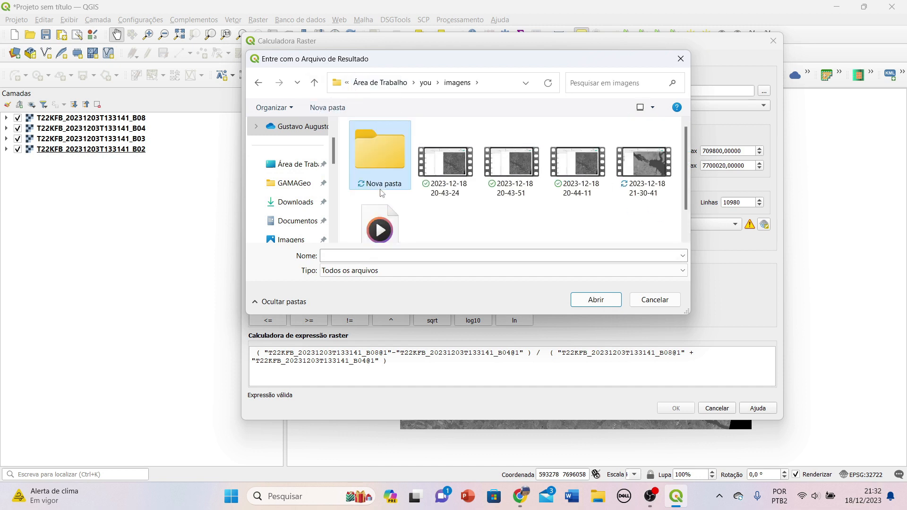
key("Return")
left_click(364, 255)
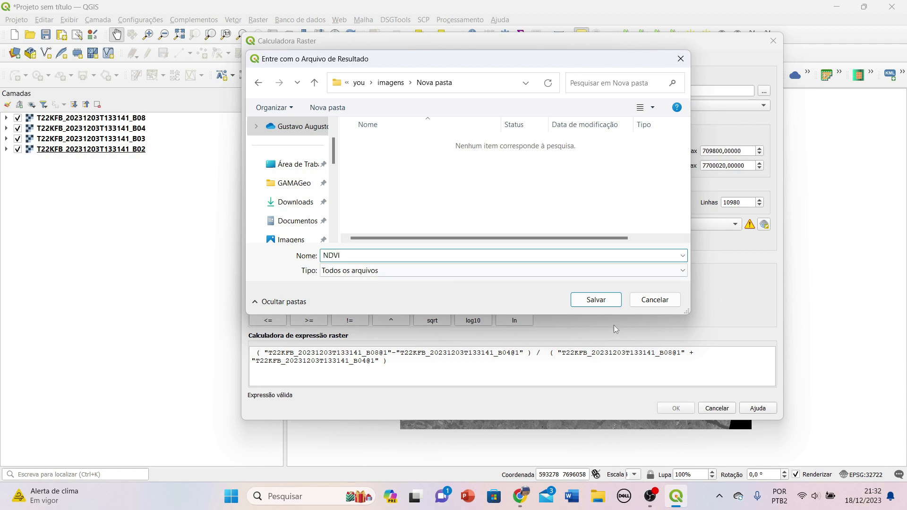
left_click(596, 299)
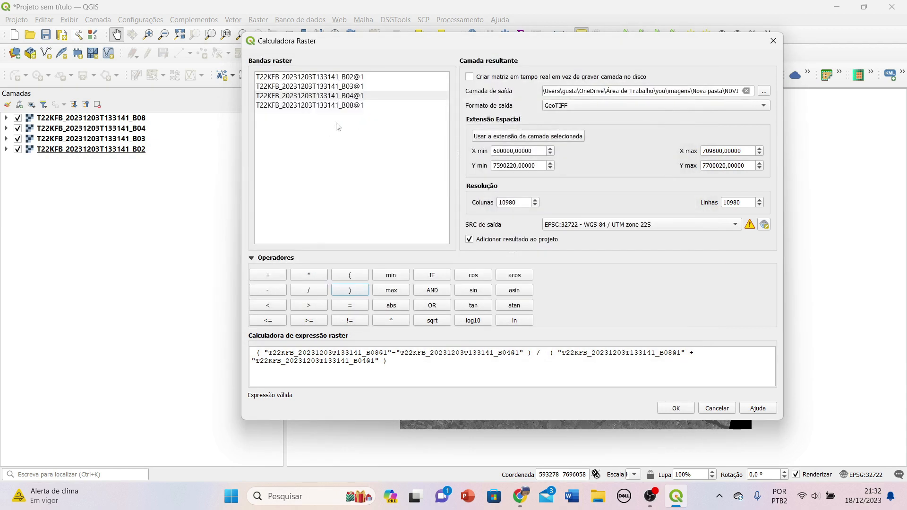
left_click(676, 409)
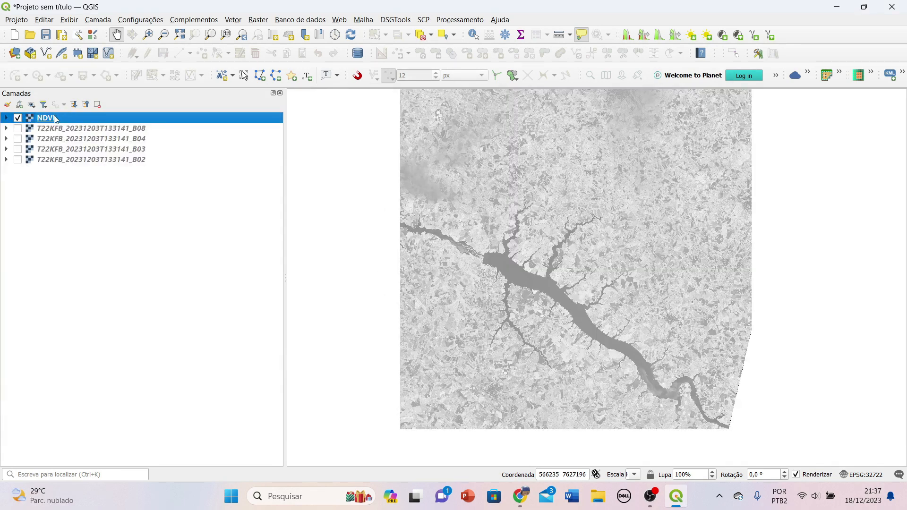
- Open the NDVI layer's symbology properties and inspect its minimum and maximum values
right_click(56, 119)
left_click(90, 339)
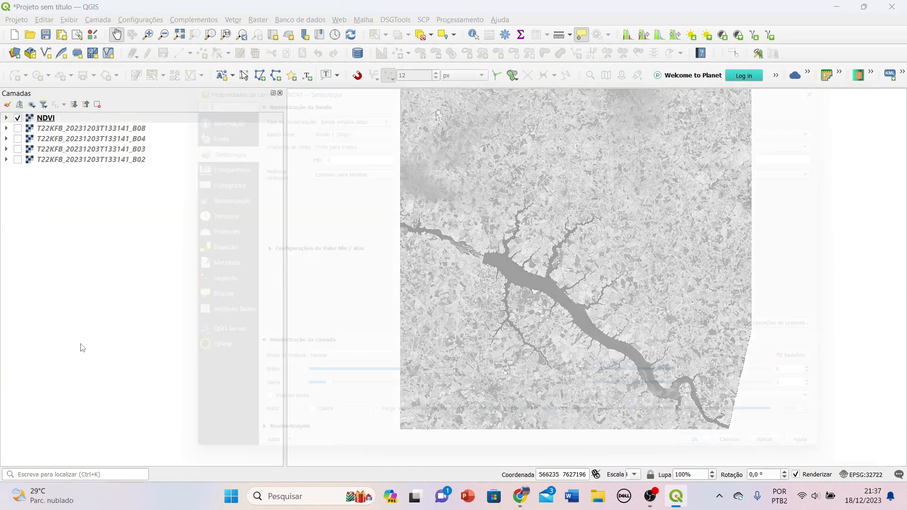
left_click(342, 150)
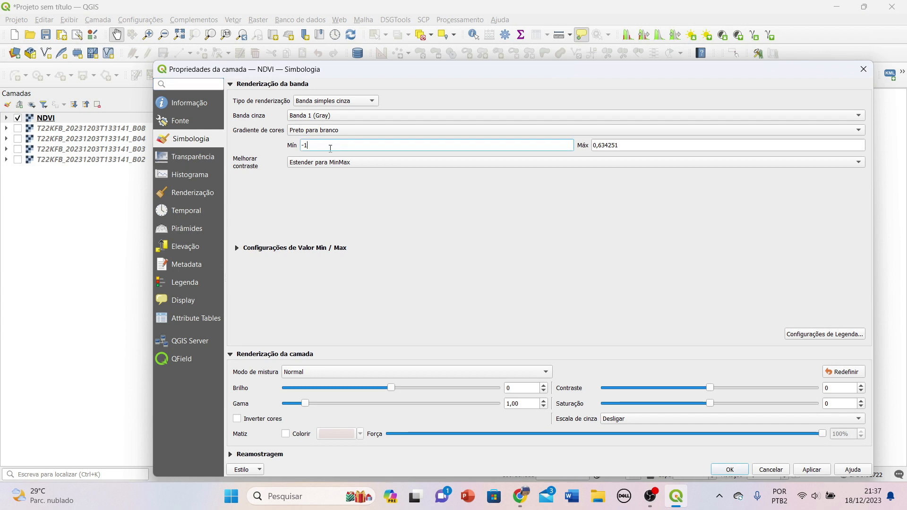
left_click(265, 145)
left_click_drag(642, 148, 547, 145)
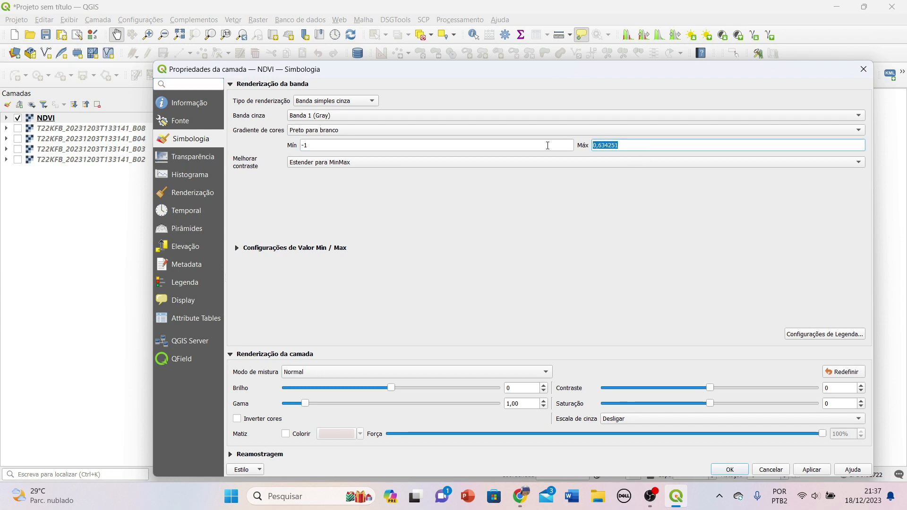
- Set the NDVI layer's rendering type to Banda simples falsa-cor, review the red-to-green colour classes and accept the style
left_click_drag(606, 70, 485, 44)
left_click(248, 74)
left_click(240, 76)
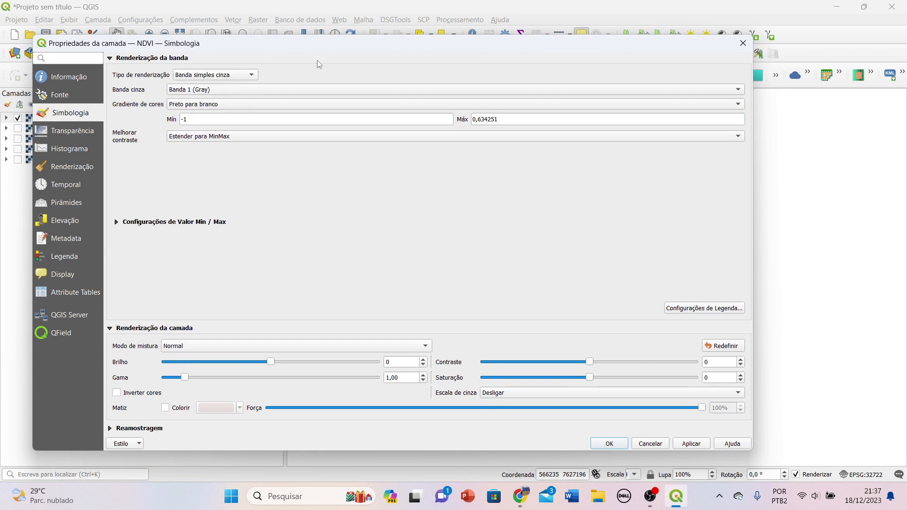
left_click(241, 75)
left_click(232, 87)
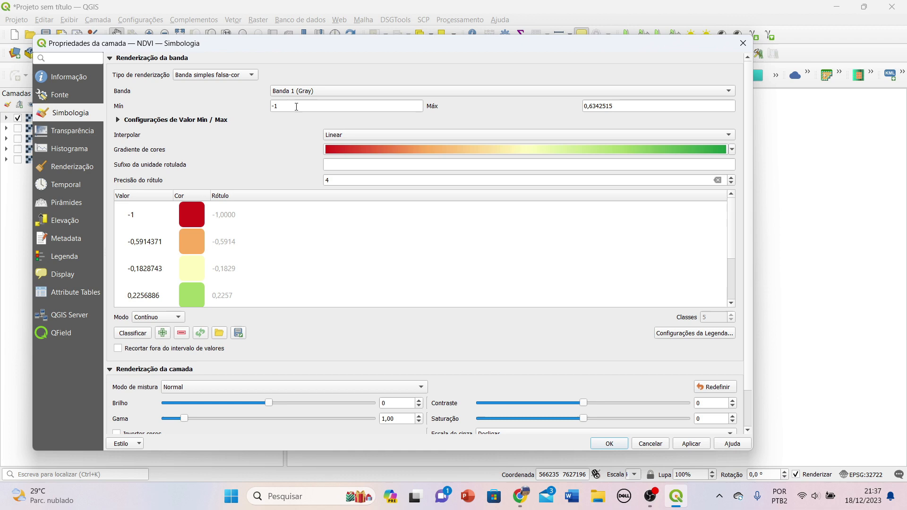
left_click_drag(730, 213, 730, 246)
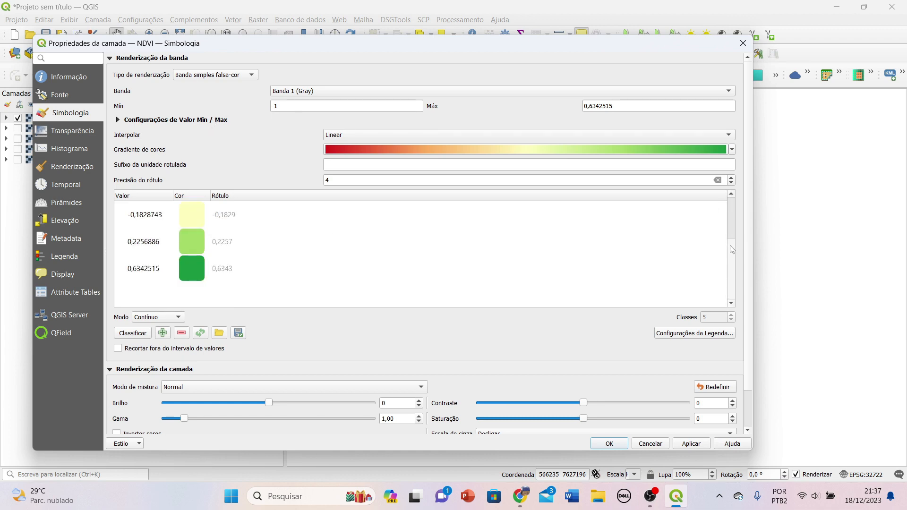
left_click(610, 444)
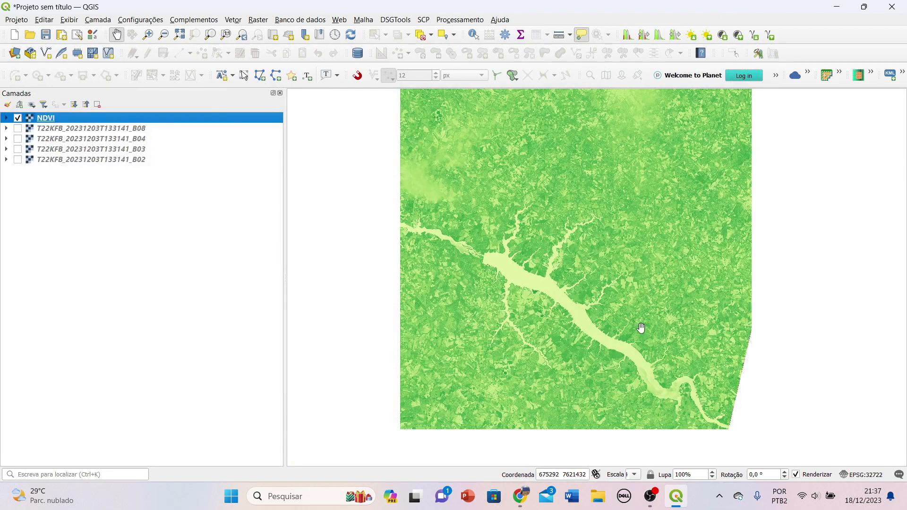
- Expand the NDVI layer's legend and identify the raster values at two points in the reservoir
left_click(5, 118)
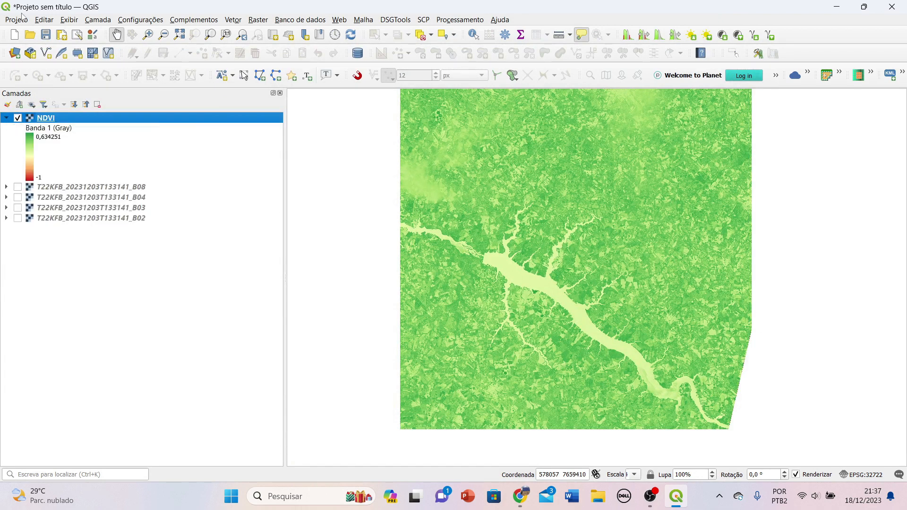
scroll(506, 298, "up", 3)
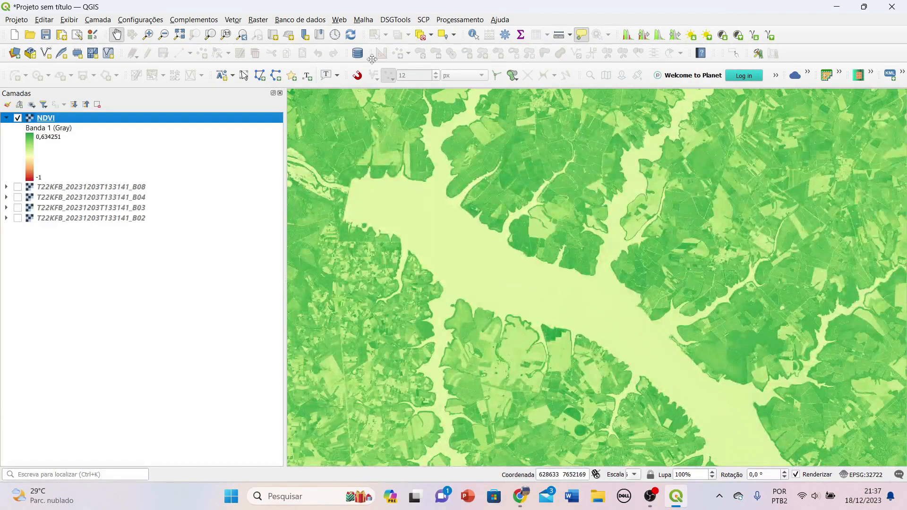
left_click(474, 35)
left_click(444, 238)
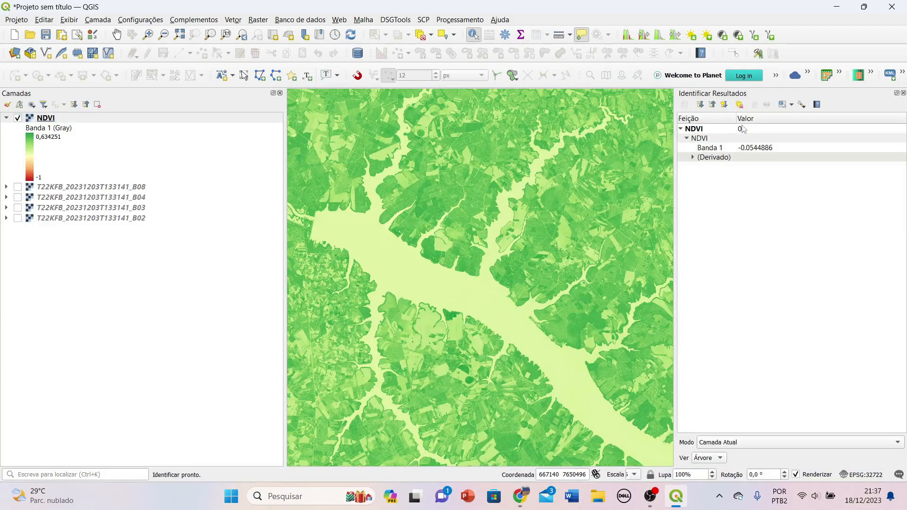
left_click(565, 362)
- Examine the NDVI raster around the river, the northern farmland and the slanted southeastern image edge
scroll(529, 262, "down", 5)
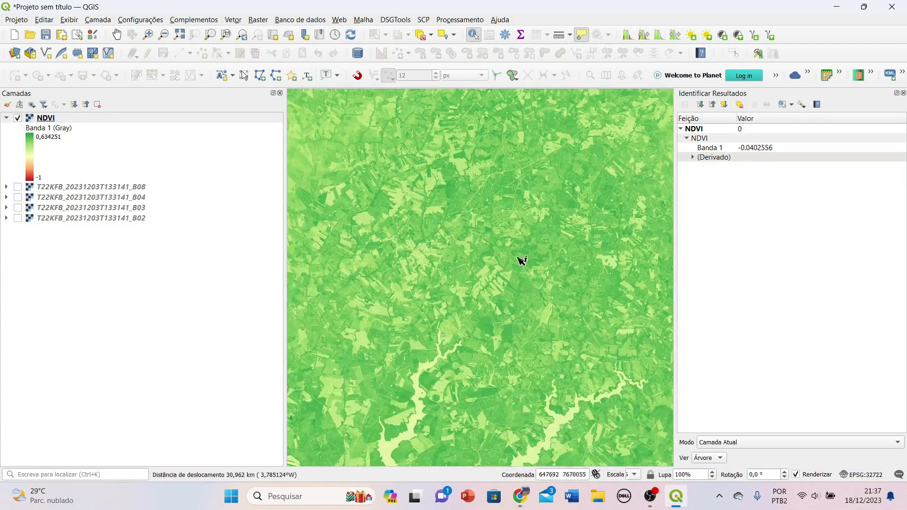
scroll(616, 362, "up", 4)
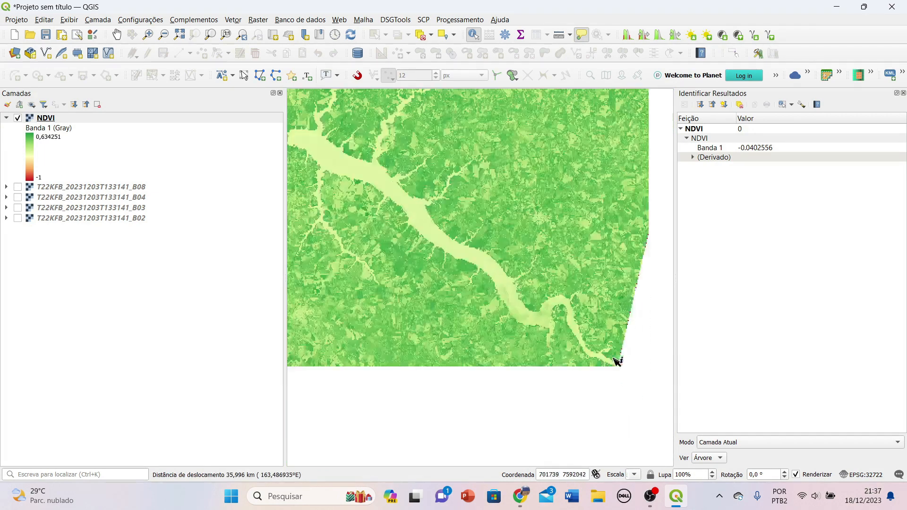
scroll(637, 351, "up", 2)
scroll(622, 359, "down", 2)
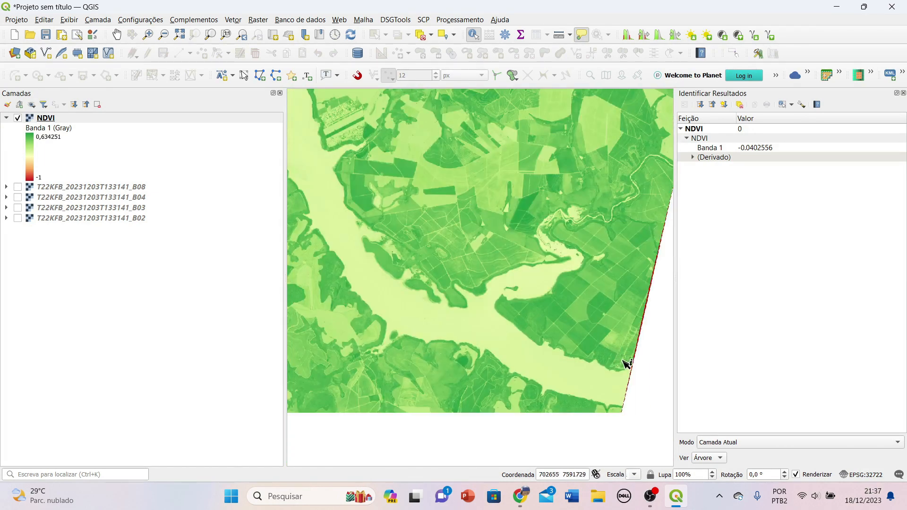
left_click_drag(634, 351, 529, 312)
scroll(530, 312, "up", 3)
scroll(576, 292, "down", 5)
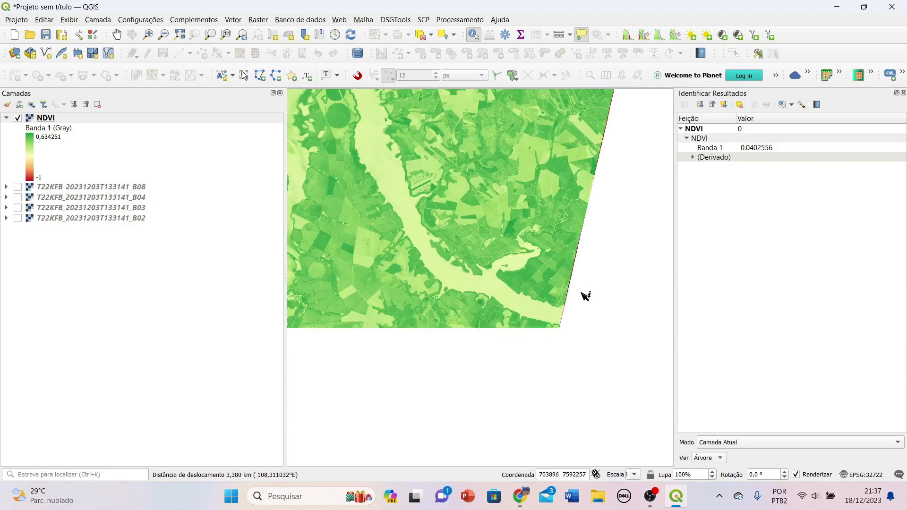
left_click_drag(454, 220, 582, 374)
scroll(413, 186, "down", 1)
left_click_drag(404, 171, 554, 357)
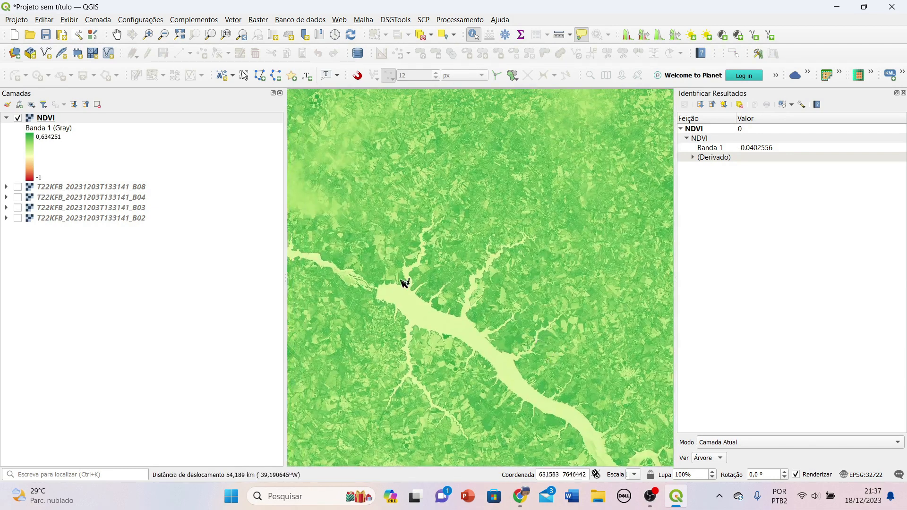
- Set the NDVI layer's symbology range to minimum 0 and maximum 1, check the colour classes and apply the style
right_click(64, 118)
left_click(103, 356)
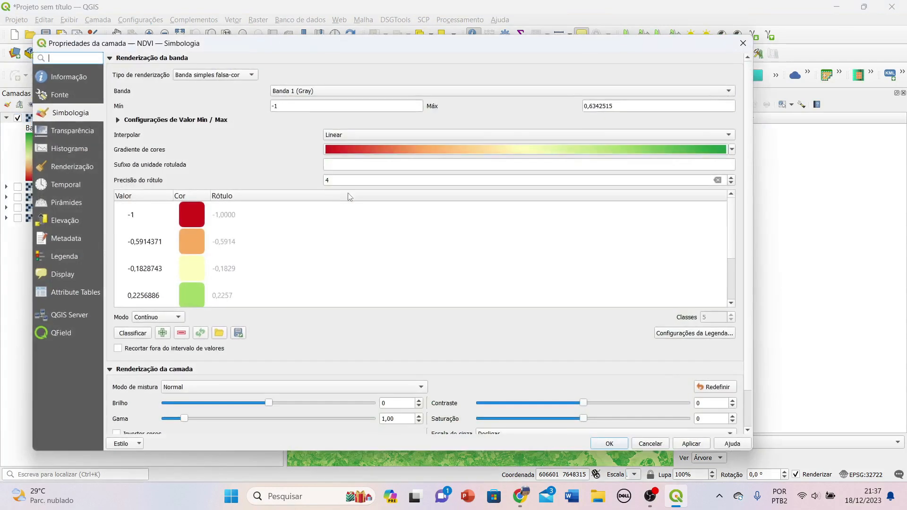
type("0")
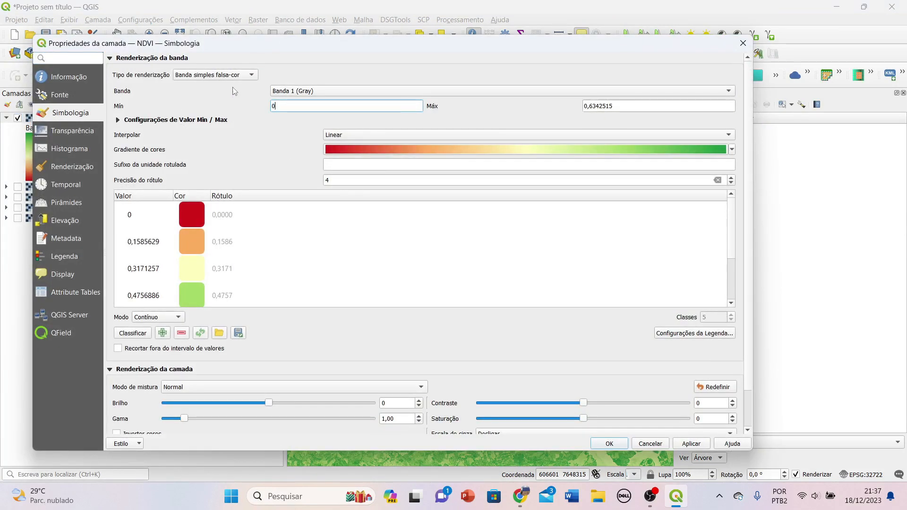
double_click(600, 106)
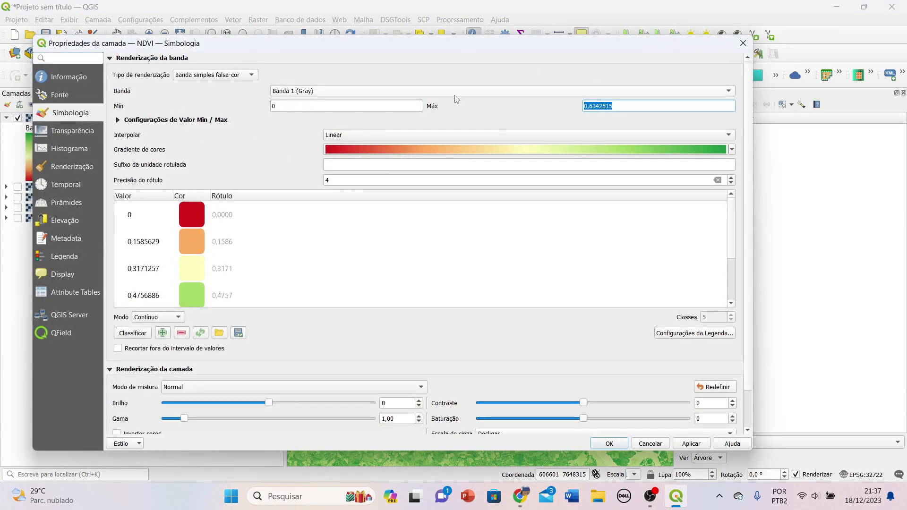
type("1")
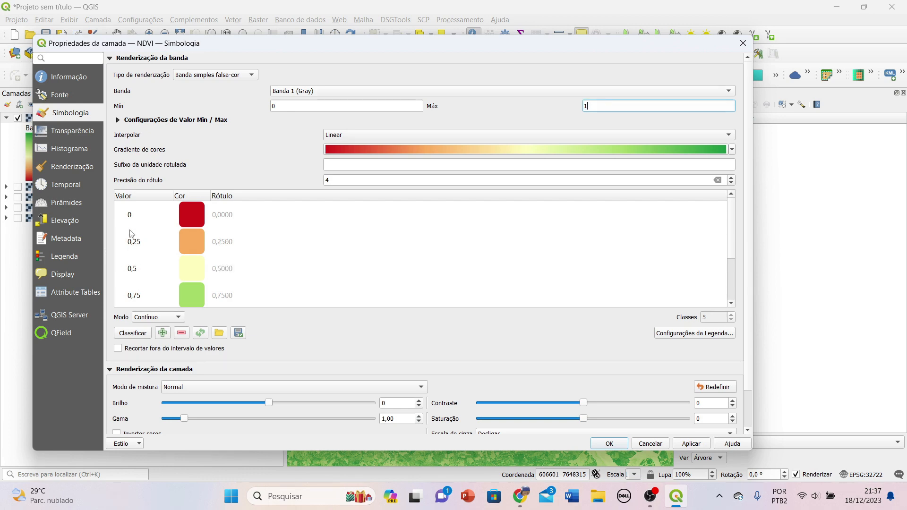
left_click_drag(731, 235, 730, 281)
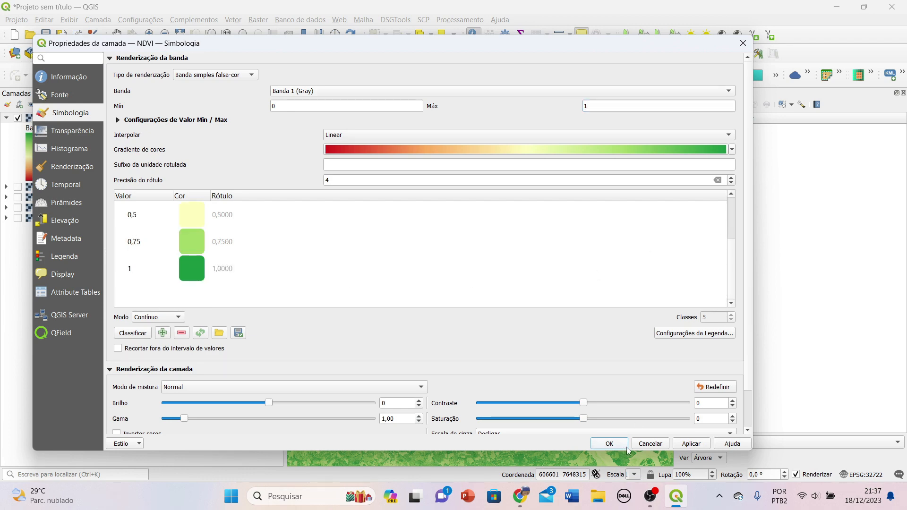
left_click(691, 443)
left_click(609, 443)
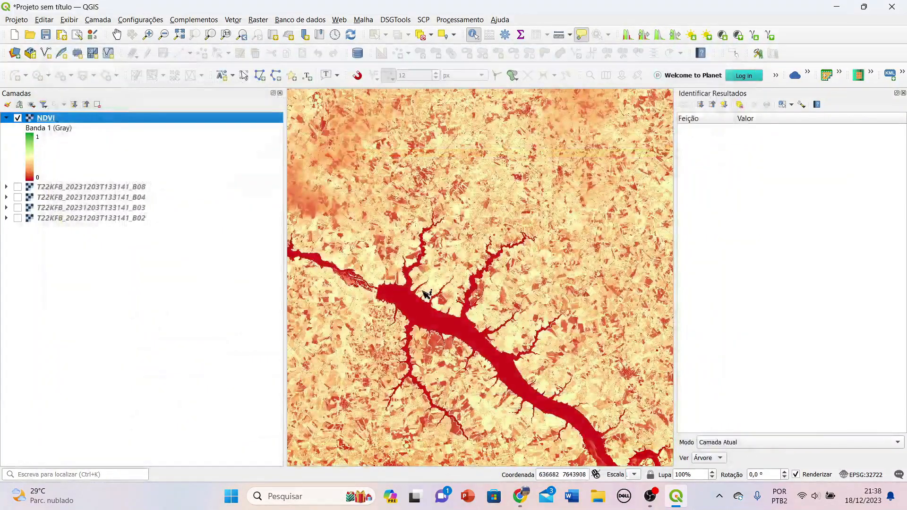
- Set the NDVI layer's symbology maximum to 0.6, accept the style and close the identification results
right_click(53, 120)
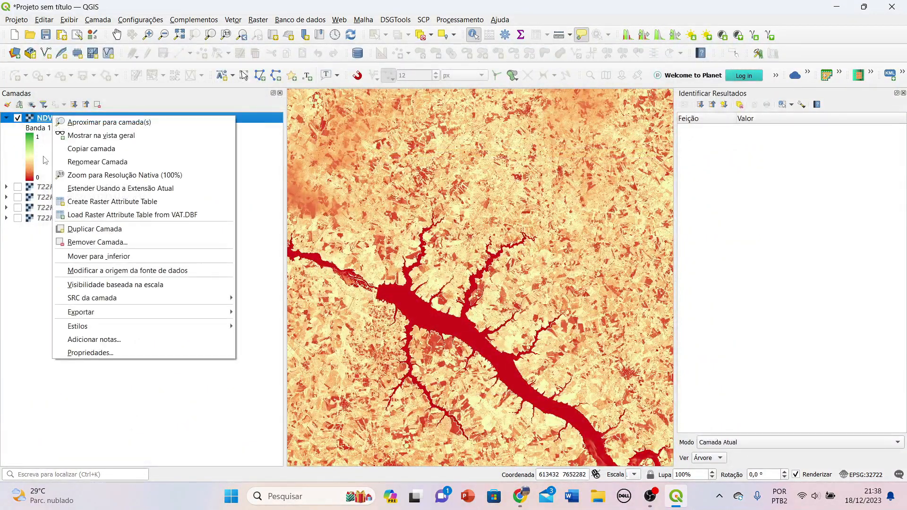
left_click(66, 353)
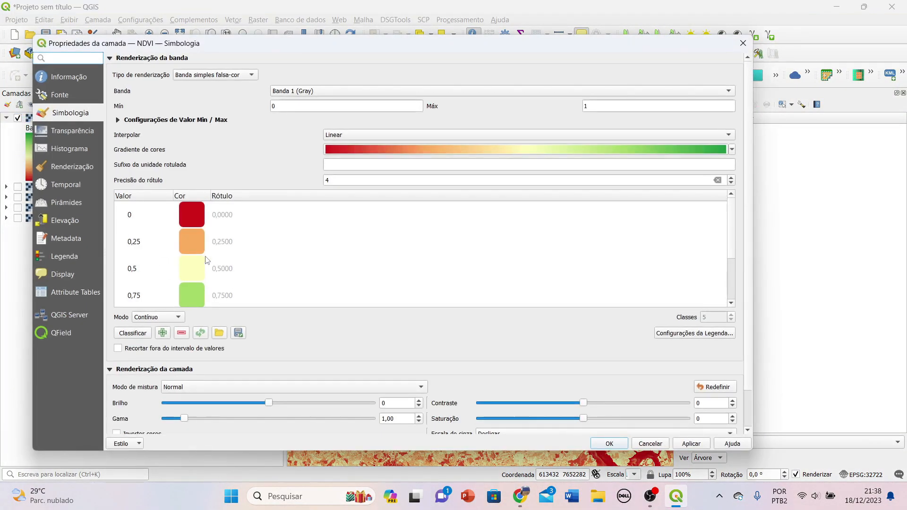
double_click(591, 106)
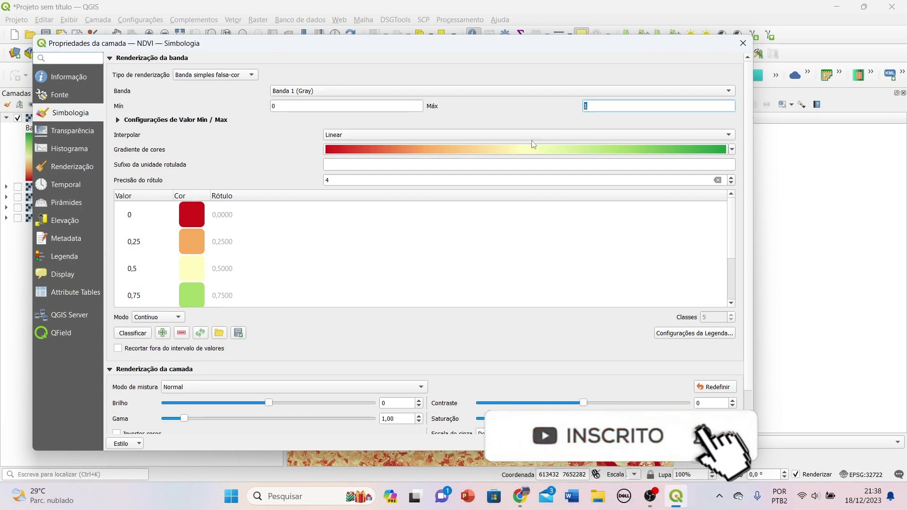
type("0.6")
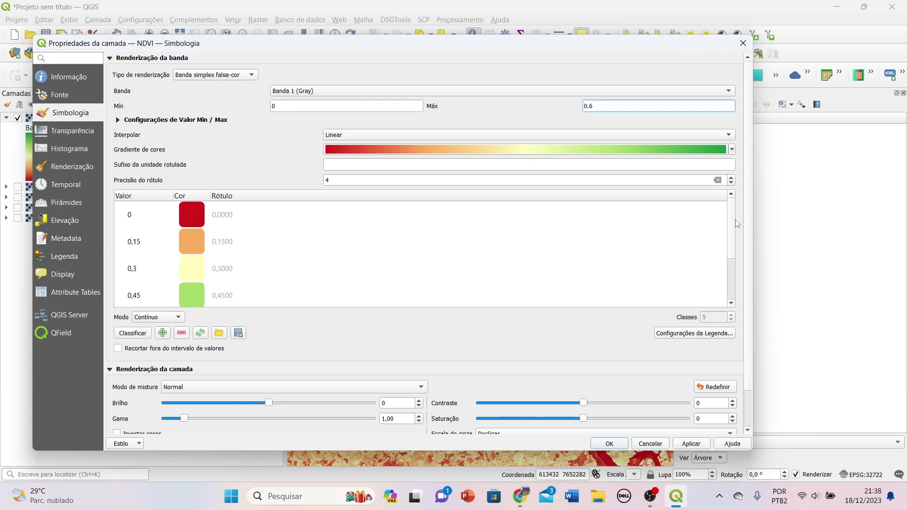
scroll(727, 289, "down", 2)
left_click(691, 443)
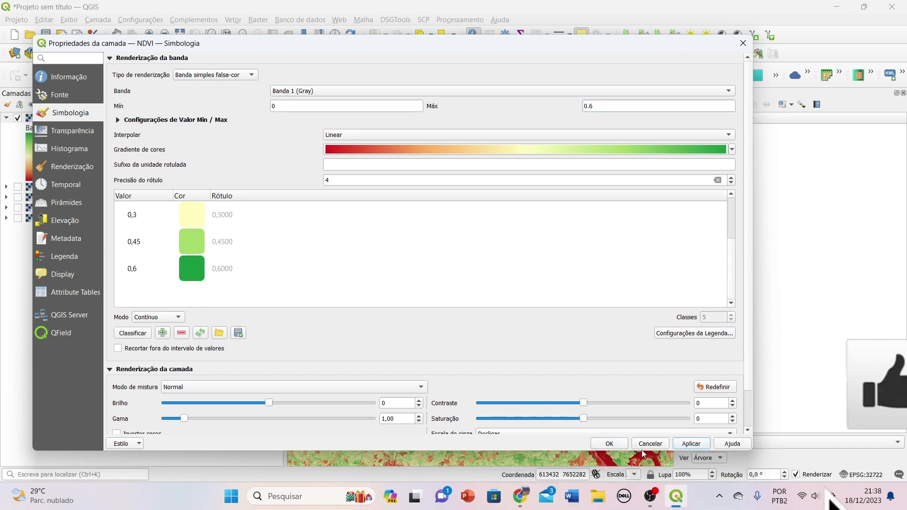
left_click(609, 443)
scroll(444, 302, "up", 3)
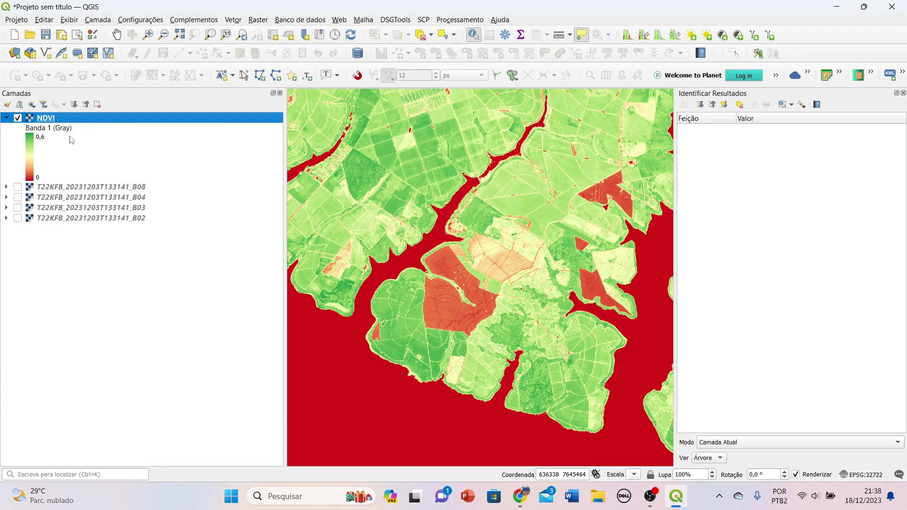
left_click(903, 94)
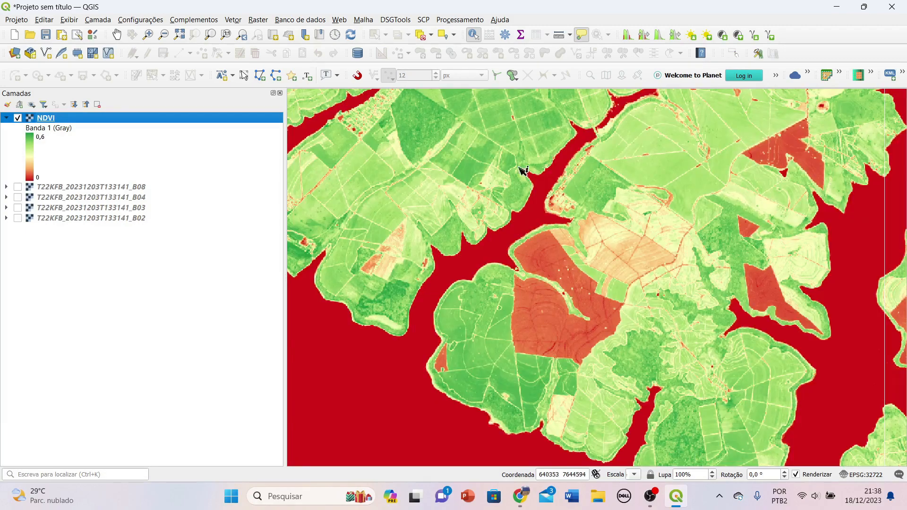
- Examine the restyled NDVI colours of the reservoir, its shorelines and the surrounding farm plots
scroll(687, 351, "down", 1)
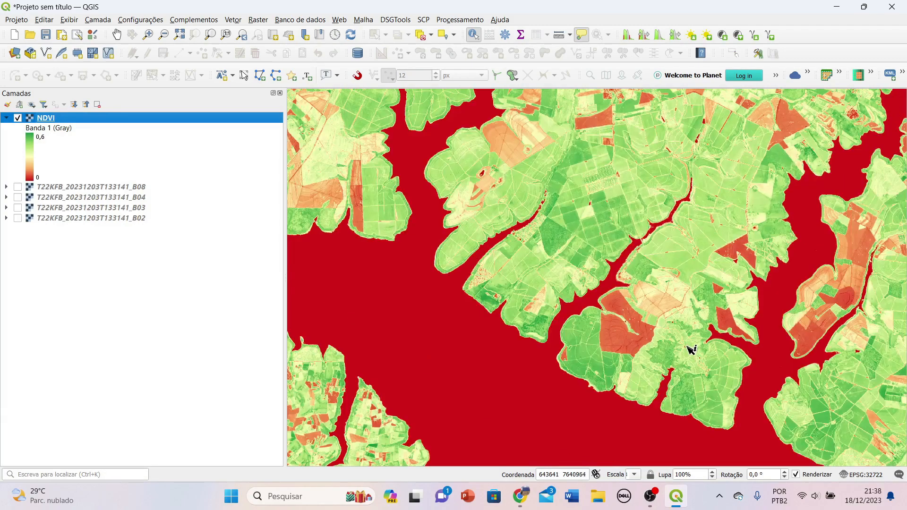
left_click_drag(585, 404, 518, 242)
left_click_drag(615, 404, 523, 193)
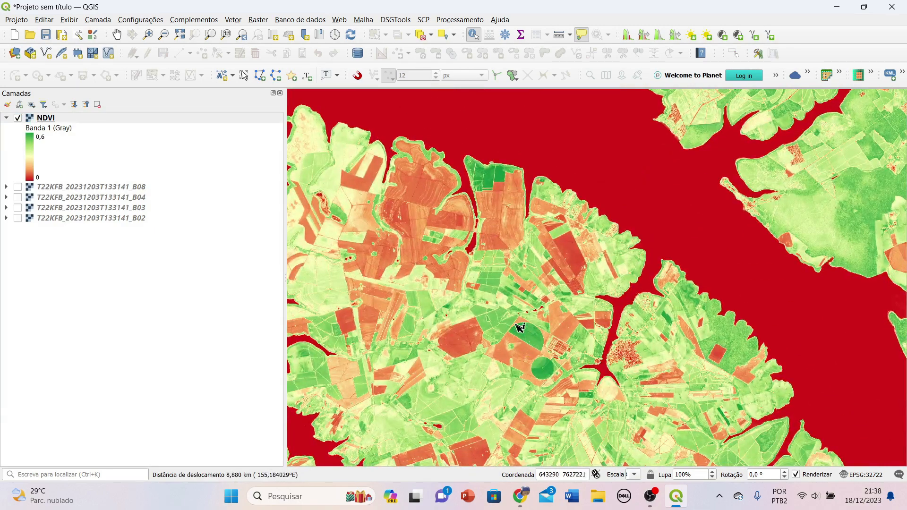
left_click_drag(568, 186, 777, 471)
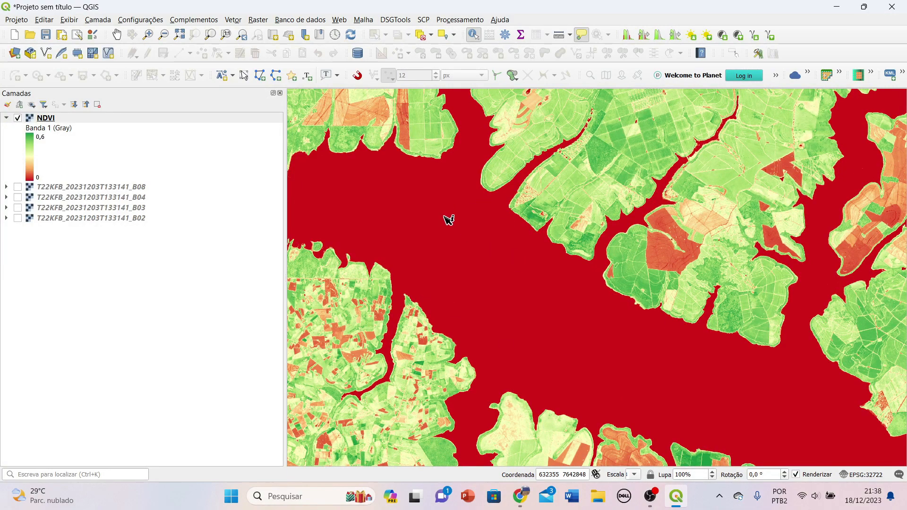
left_click_drag(447, 219, 727, 279)
scroll(631, 252, "up", 1)
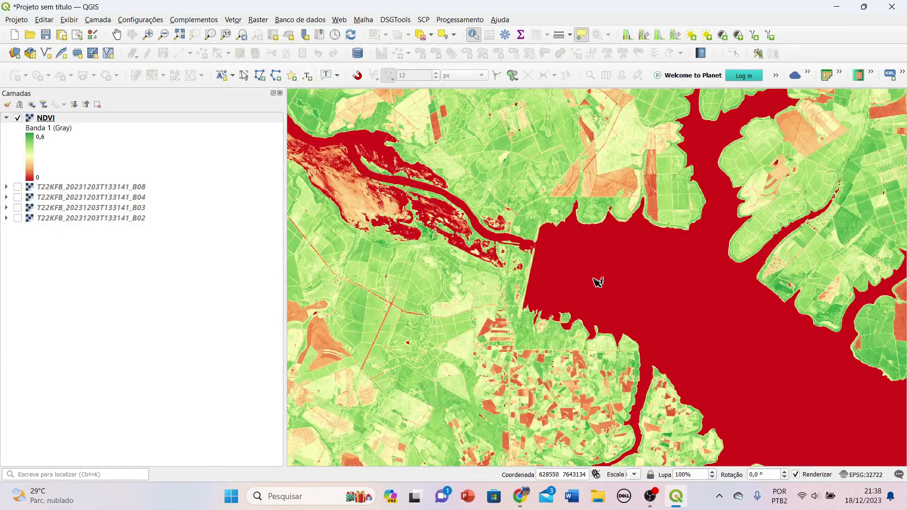
left_click_drag(693, 325, 502, 217)
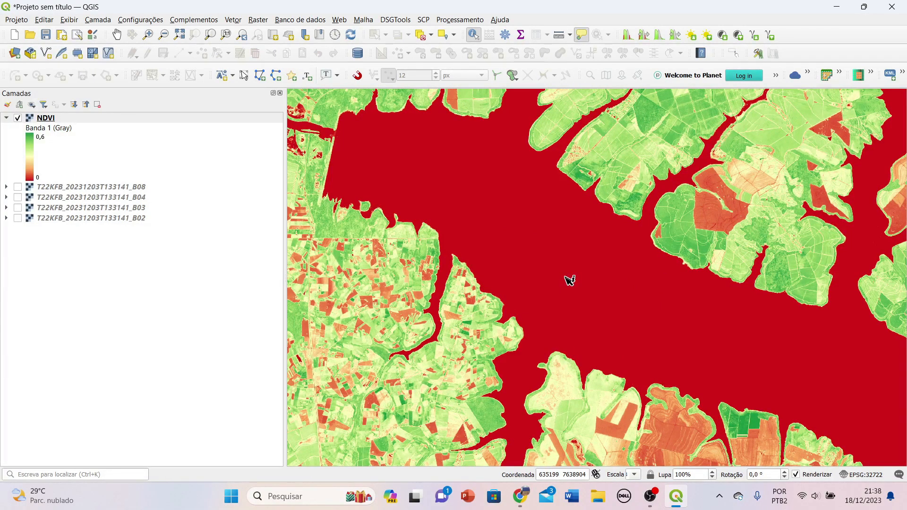
left_click_drag(555, 360, 575, 192)
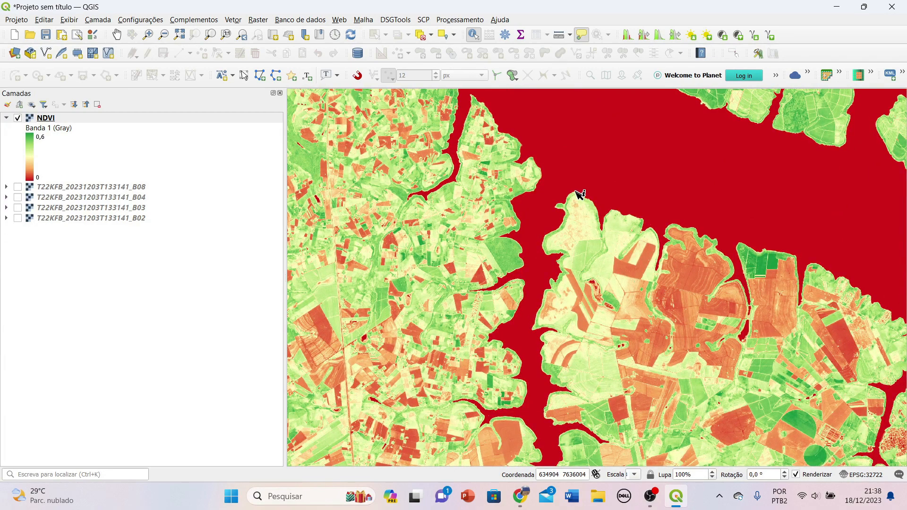
left_click_drag(486, 195, 728, 420)
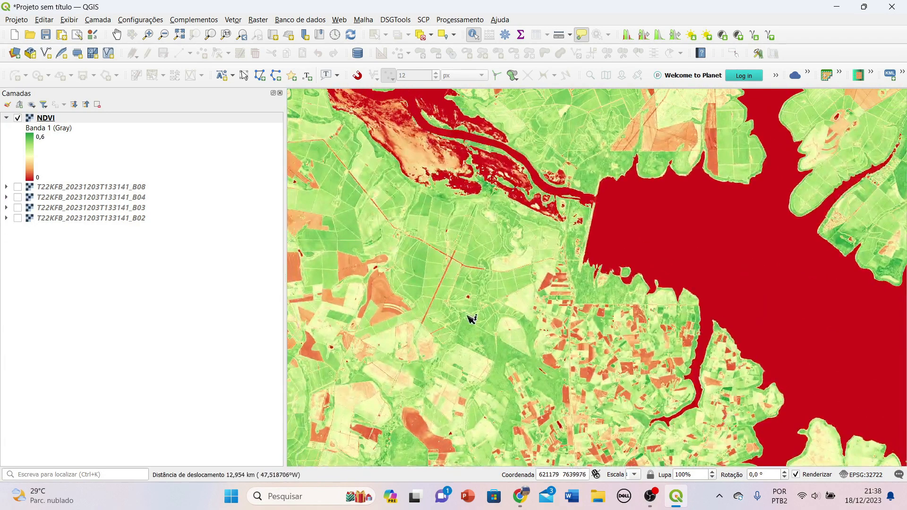
- Examine the NDVI contrast between the orange and green fields west of the reservoir at close range
scroll(481, 331, "up", 3)
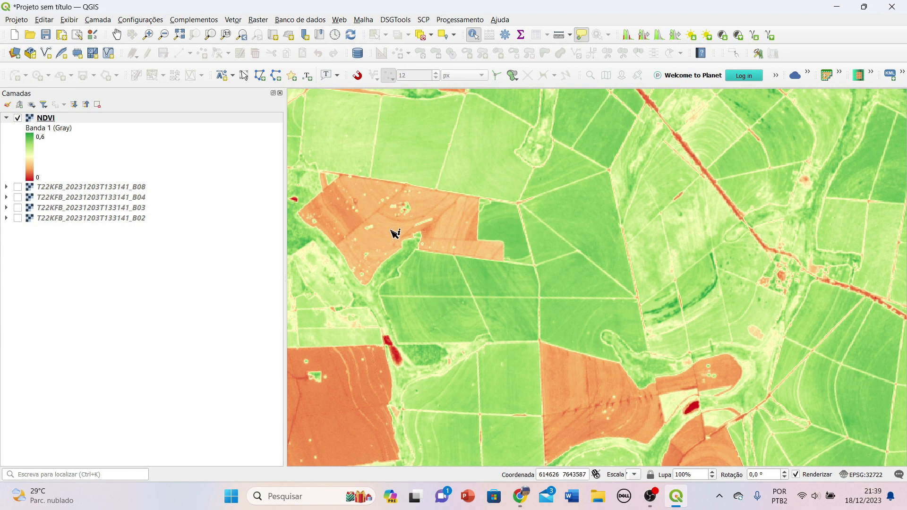
left_click_drag(468, 299, 586, 159)
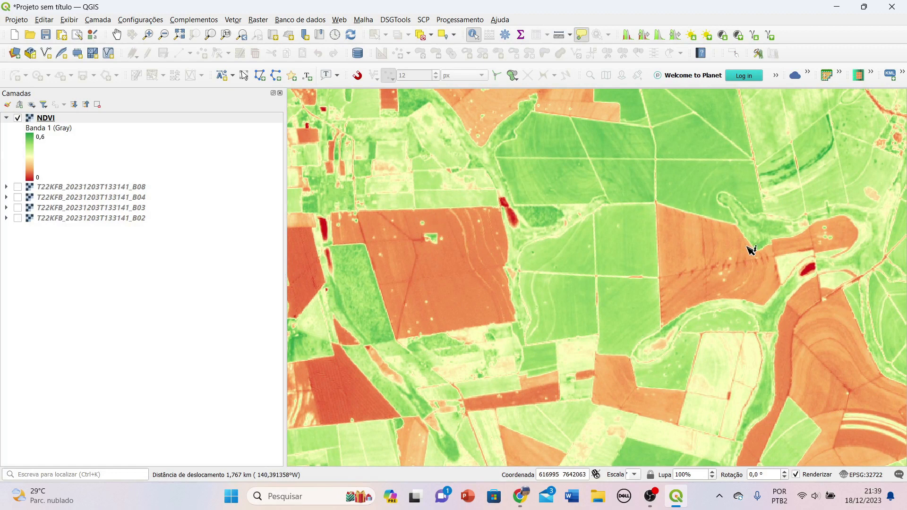
left_click_drag(745, 257, 523, 315)
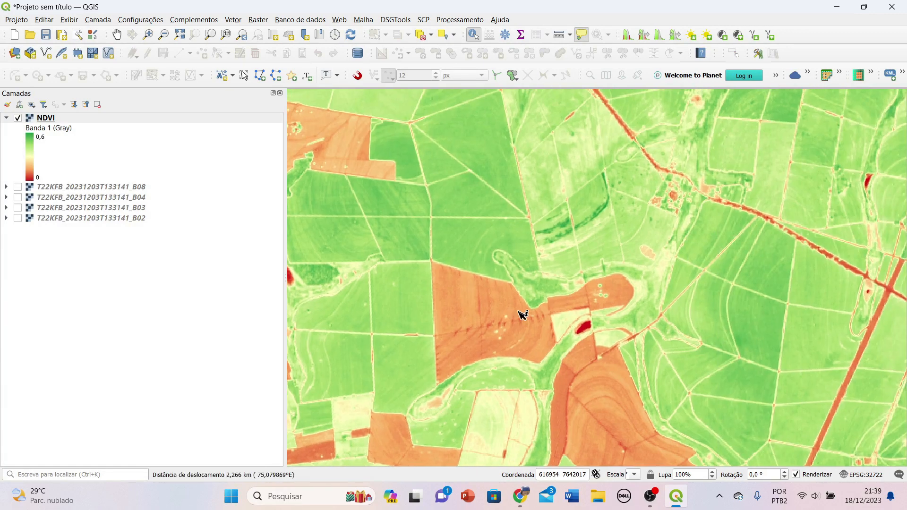
left_click_drag(423, 218, 543, 264)
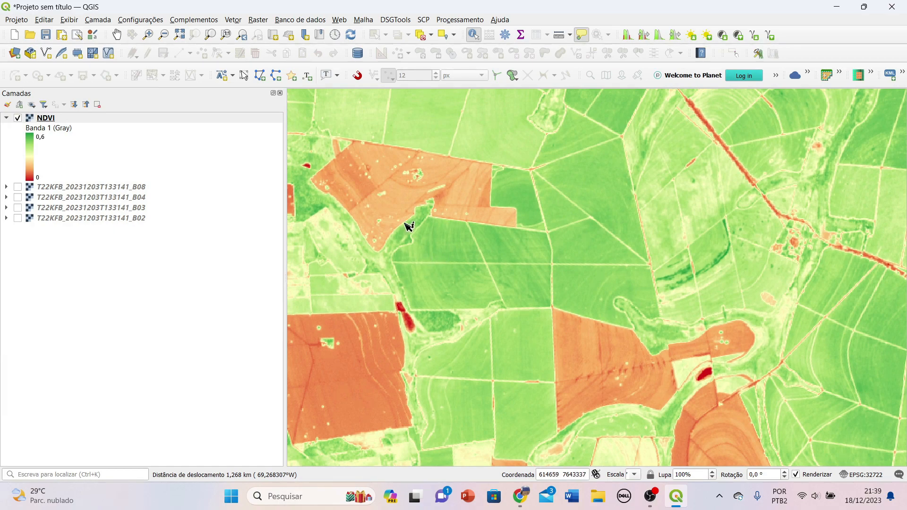
left_click_drag(405, 224, 663, 314)
left_click_drag(681, 201, 477, 366)
- Examine the NDVI colours of the river upstream of the reservoir and the urban area to the north
scroll(445, 324, "down", 2)
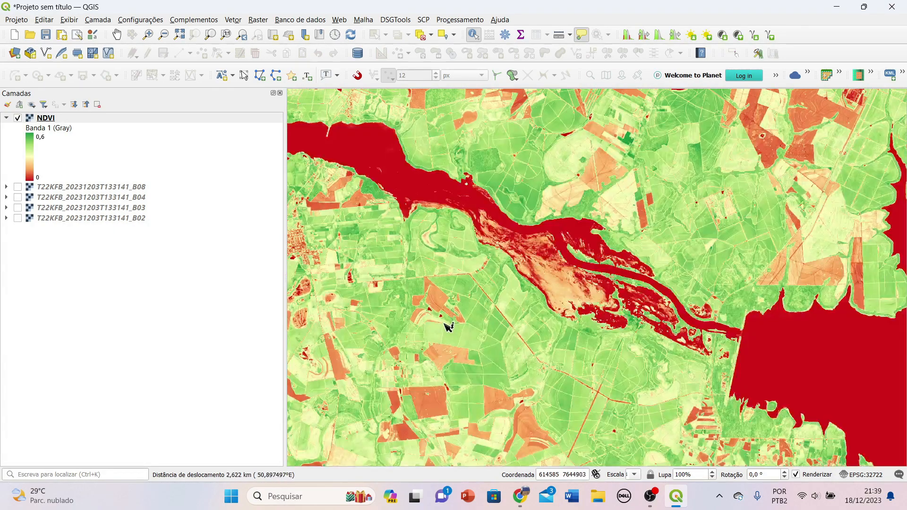
left_click_drag(735, 151, 604, 395)
left_click_drag(556, 204, 527, 431)
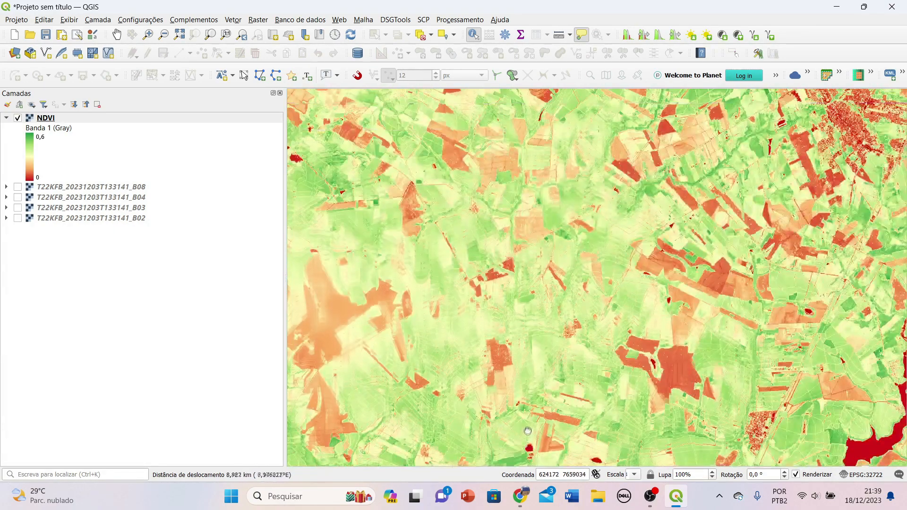
scroll(486, 340, "down", 1)
scroll(680, 227, "up", 3)
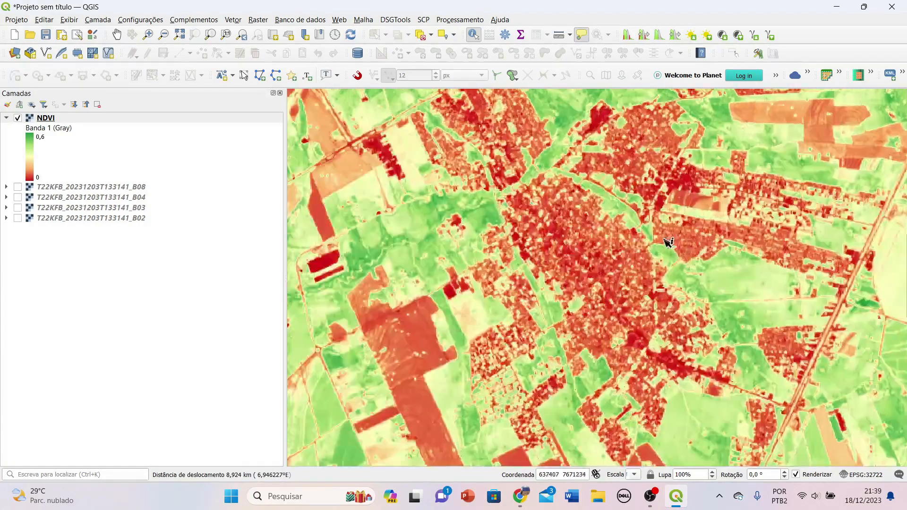
- Examine the NDVI colours of the urban area and the surrounding fields at close and wider scales
scroll(581, 236, "down", 1)
scroll(588, 251, "down", 1)
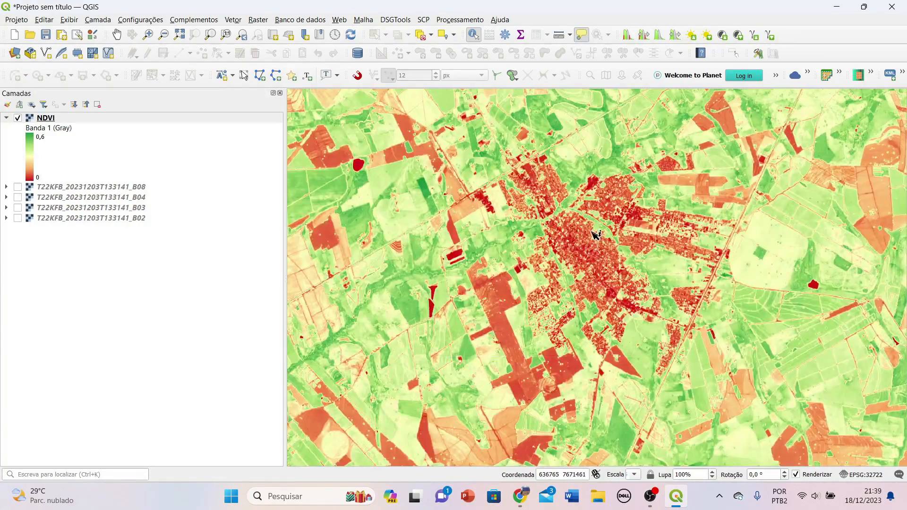
scroll(584, 248, "down", 1)
scroll(578, 256, "down", 1)
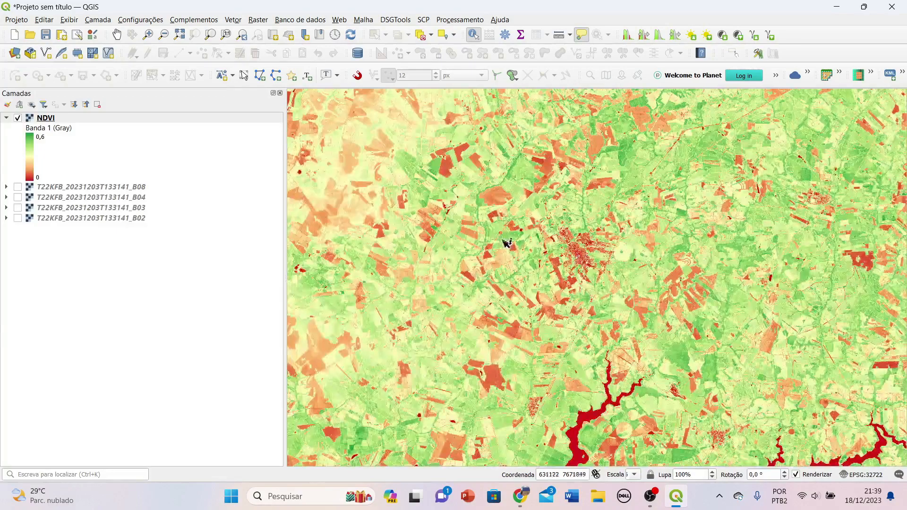
left_click_drag(507, 243, 543, 264)
scroll(499, 290, "up", 2)
scroll(541, 260, "up", 3)
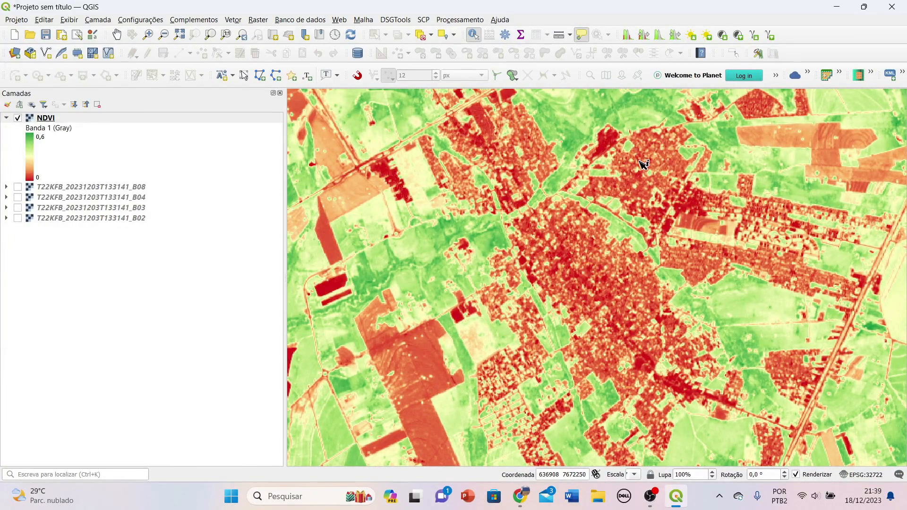
scroll(529, 269, "down", 1)
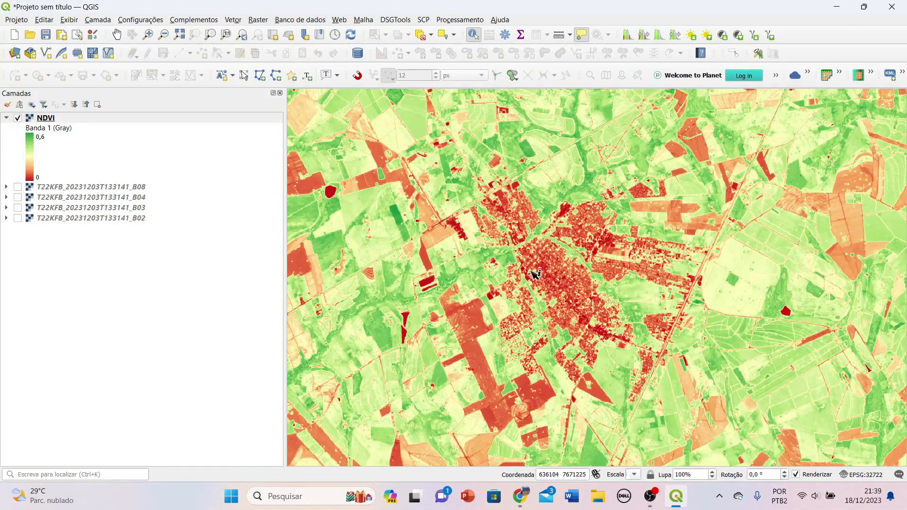
scroll(575, 283, "up", 1)
scroll(506, 218, "down", 1)
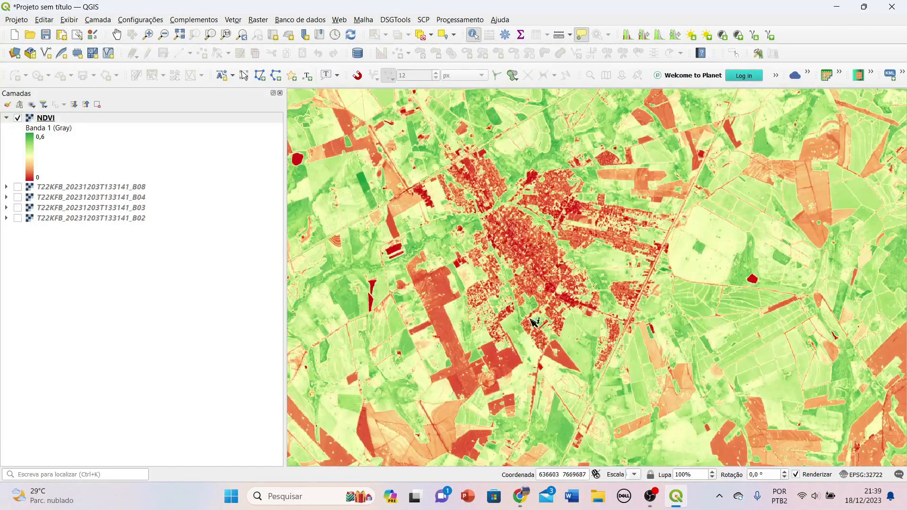
- Examine the NDVI colours of the farmland and small towns southeast of the city, then of the wider scene around the reservoir
left_click_drag(601, 372, 486, 259)
scroll(485, 257, "down", 1)
left_click_drag(690, 366, 475, 185)
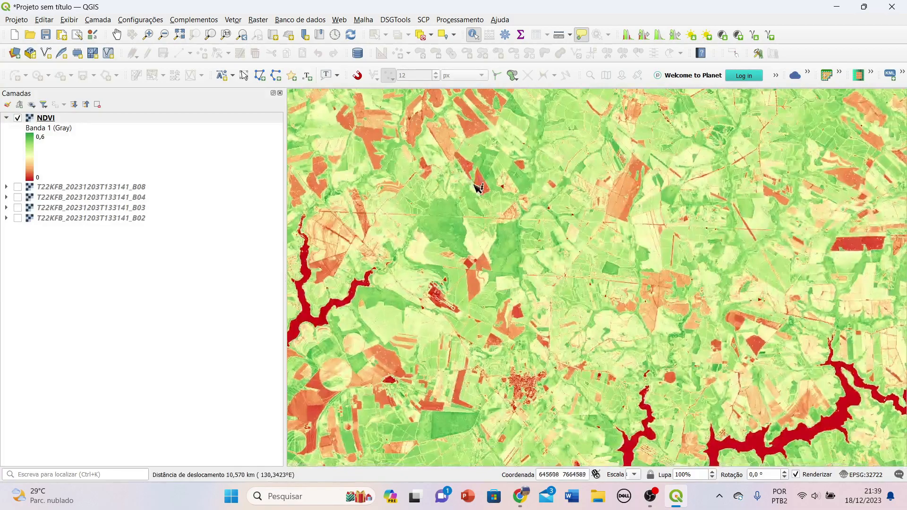
scroll(477, 188, "down", 1)
left_click_drag(406, 188, 848, 412)
left_click_drag(433, 310, 542, 217)
scroll(542, 218, "down", 1)
left_click_drag(695, 263, 581, 259)
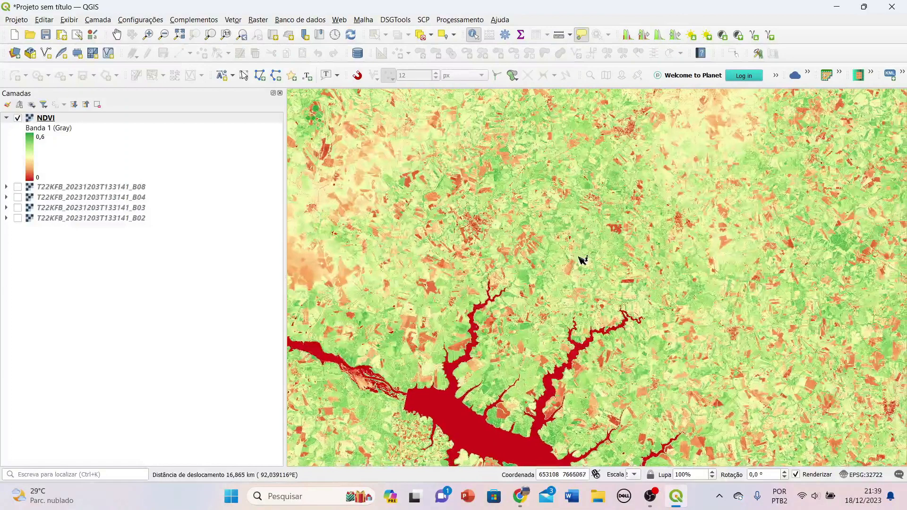
- Bring up the EVI equation and its coefficients in the Embrapa PDF in Chrome, and place the QGIS window just below them
left_click(520, 496)
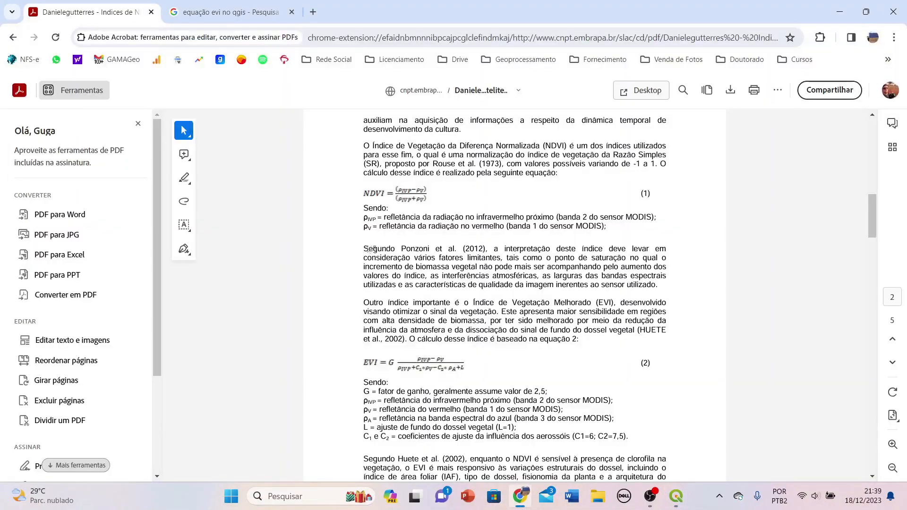
scroll(376, 253, "down", 1)
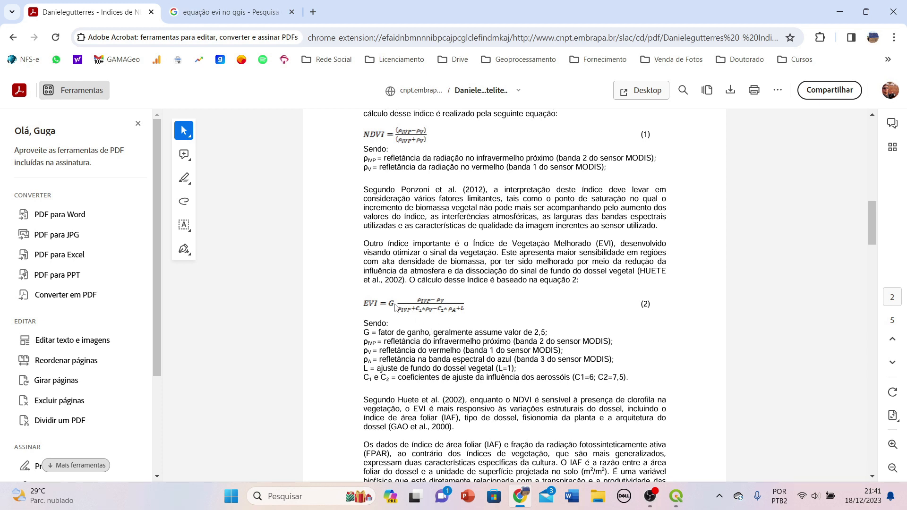
left_click(676, 496)
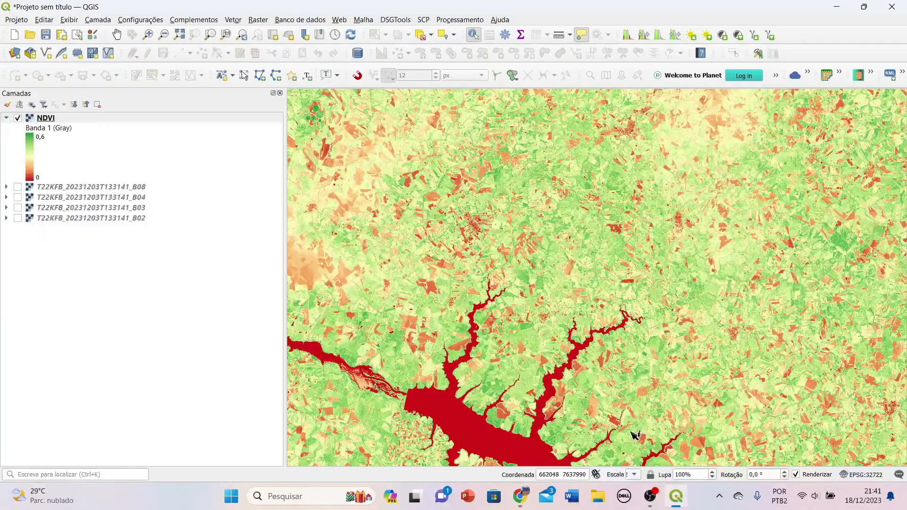
left_click(864, 6)
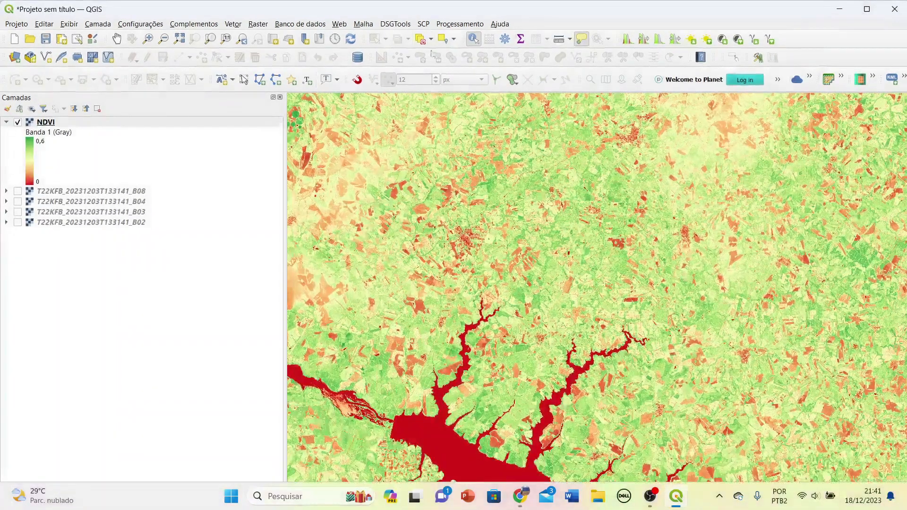
left_click_drag(385, 12, 376, 251)
scroll(412, 182, "down", 5)
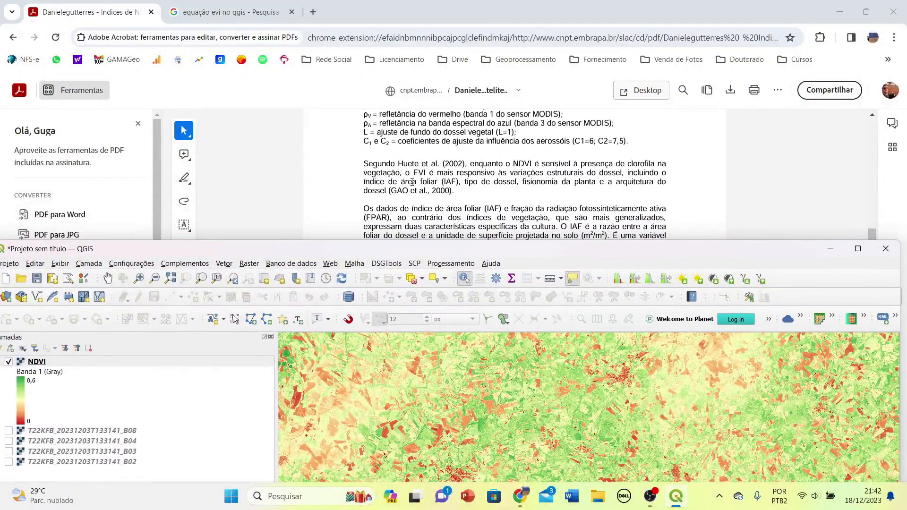
scroll(412, 182, "up", 2)
left_click_drag(535, 251, 525, 228)
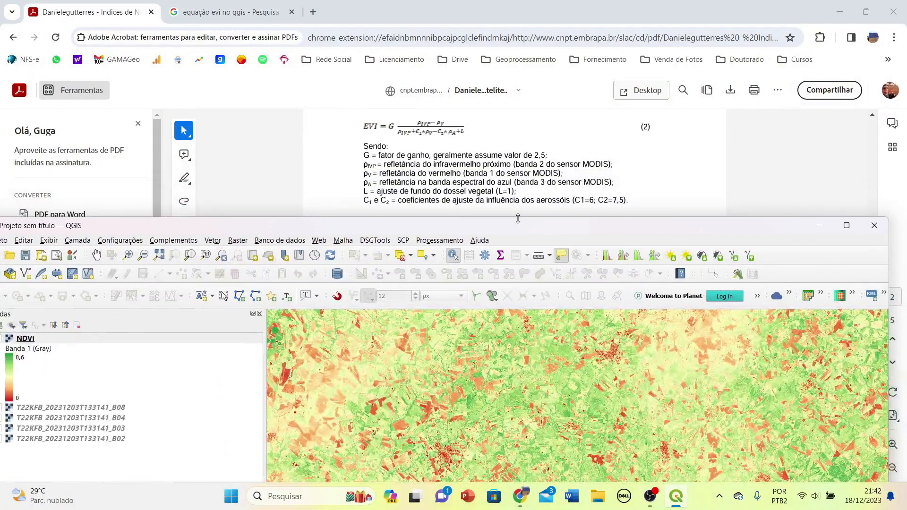
- Open the Raster Calculator with EVI as the output file name and fit its dialog beside the EVI equation
left_click(238, 243)
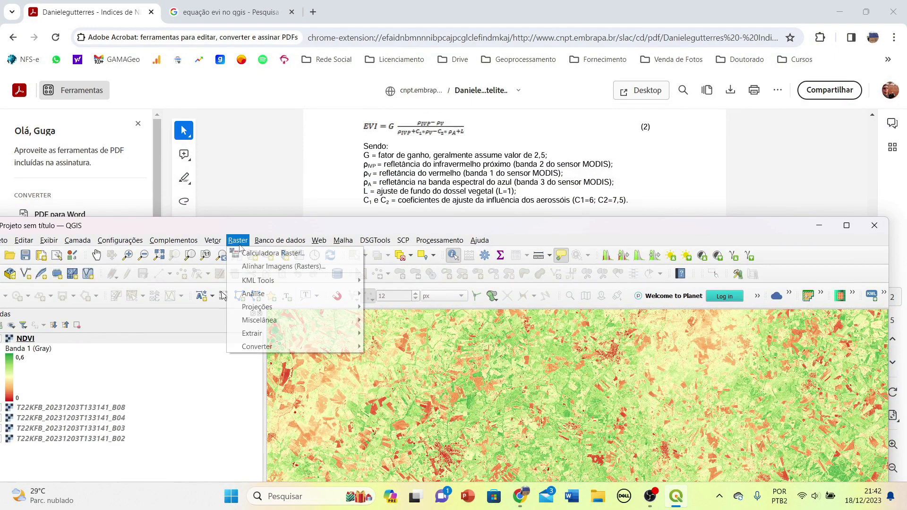
left_click(267, 253)
left_click_drag(462, 47, 394, 185)
left_click(697, 198)
type("EVI")
key("Return")
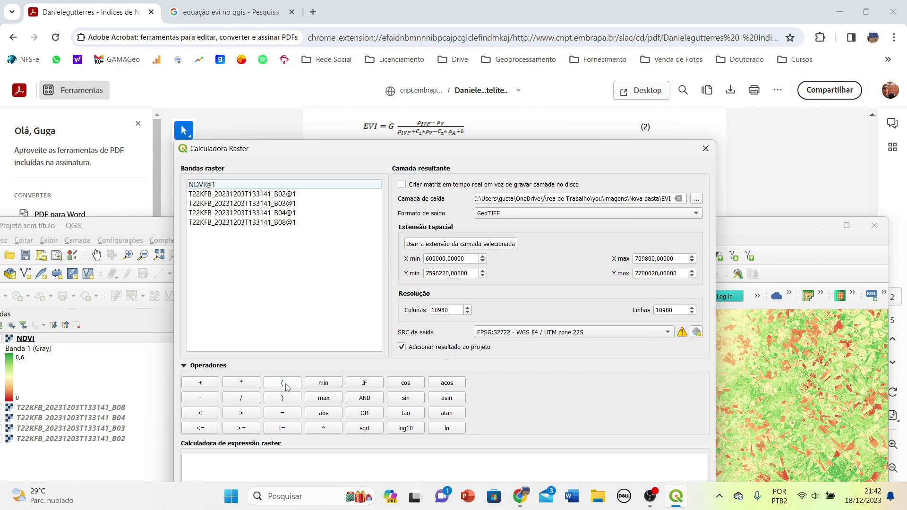
left_click_drag(418, 153, 438, 185)
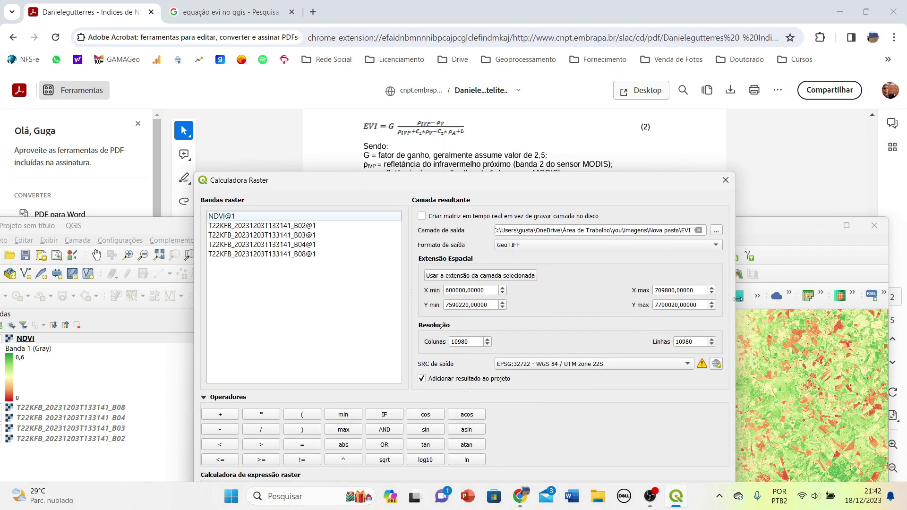
left_click_drag(735, 301, 472, 290)
left_click_drag(335, 184, 200, 74)
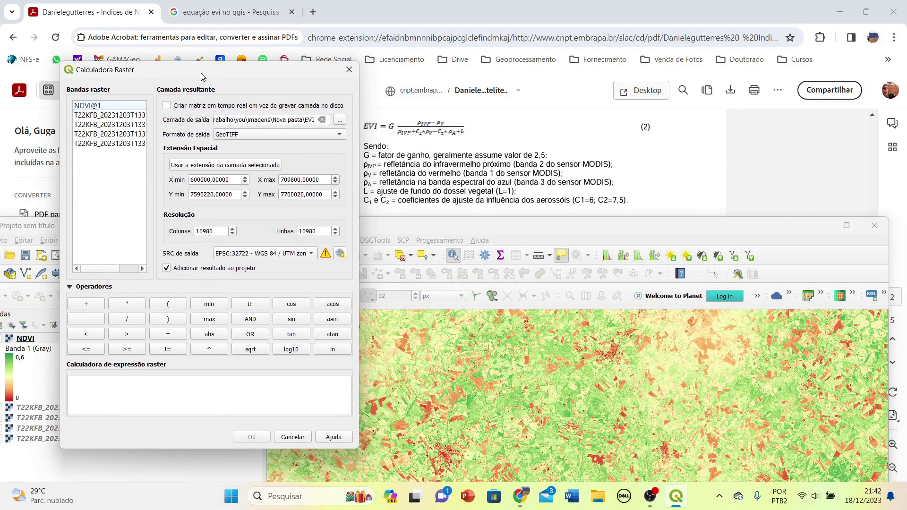
- Begin the EVI expression with 2,5 * ( ( B08 - B04 ), using the Sentinel bands
left_click(84, 398)
type("2,5")
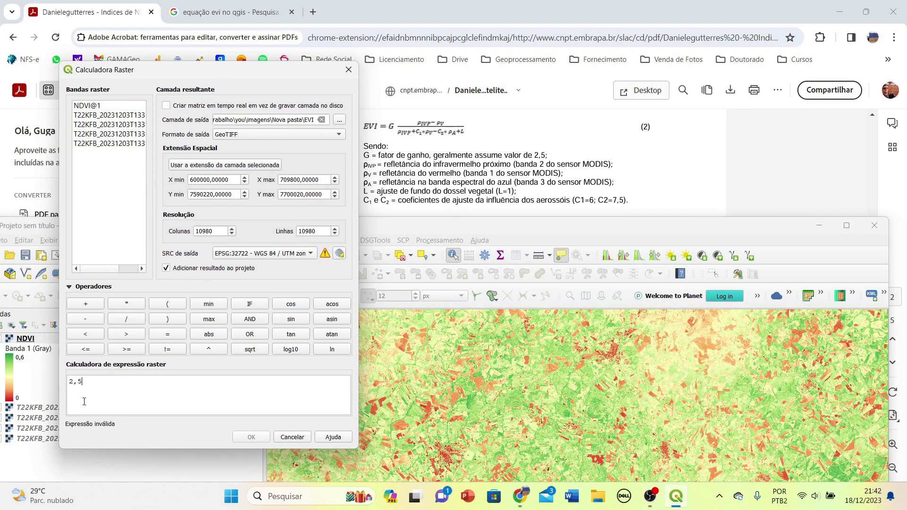
left_click(118, 304)
left_click_drag(62, 172, 13, 173)
double_click(56, 144)
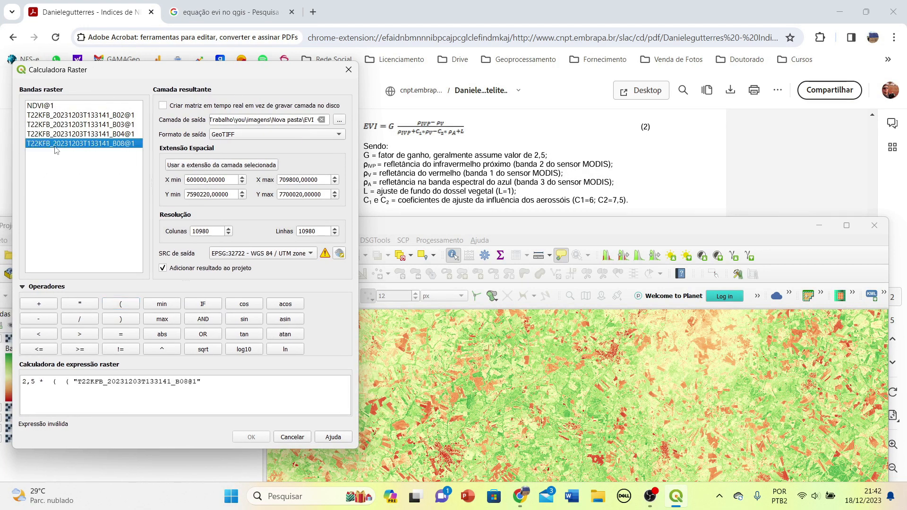
left_click(44, 320)
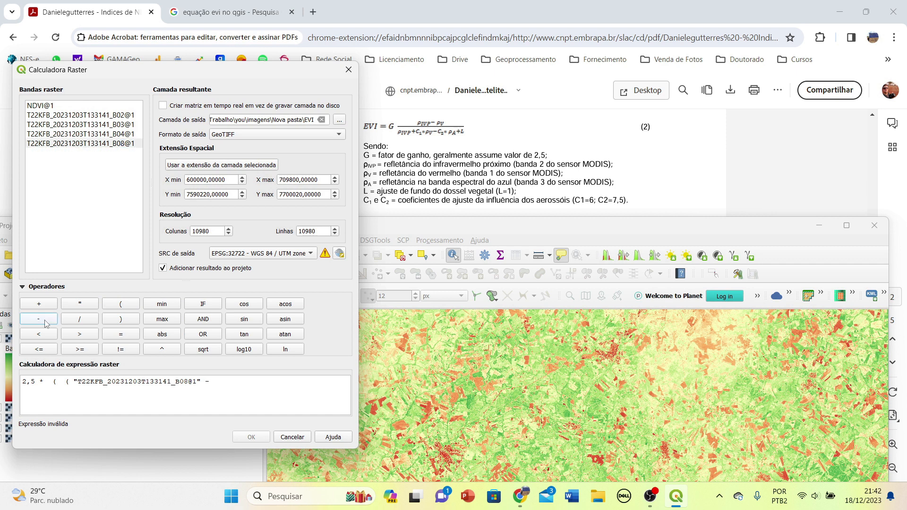
double_click(65, 135)
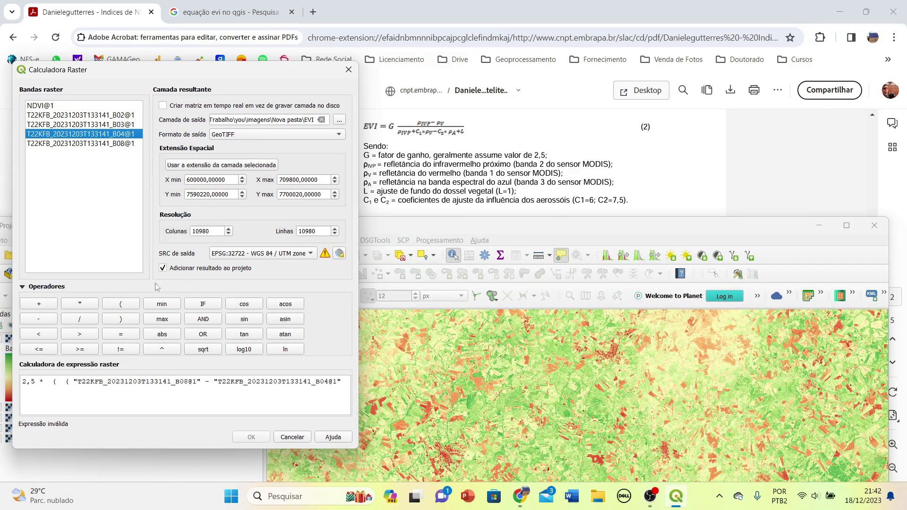
left_click(113, 320)
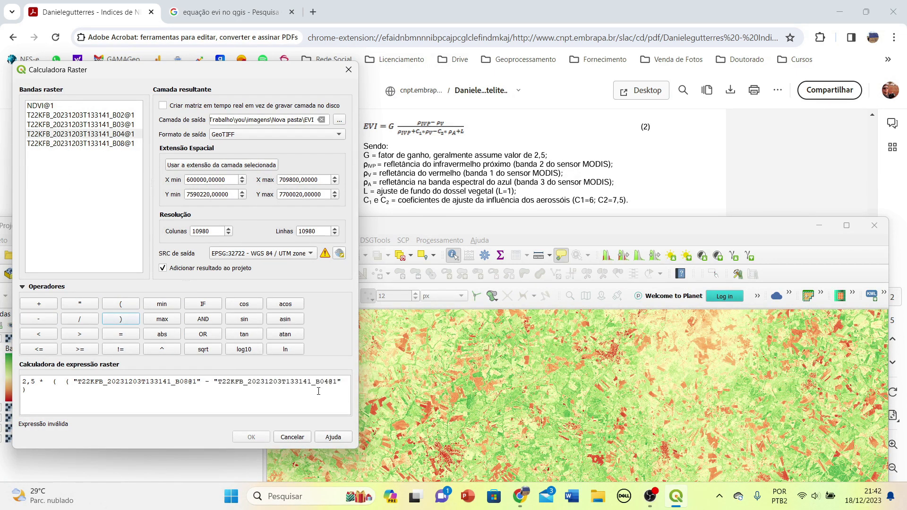
- Widen the calculator dialog and continue the expression with the division and the denominator's first terms, / ( B08 + 6 * B04
left_click_drag(357, 393, 387, 395)
left_click(78, 321)
left_click_drag(267, 73, 273, 61)
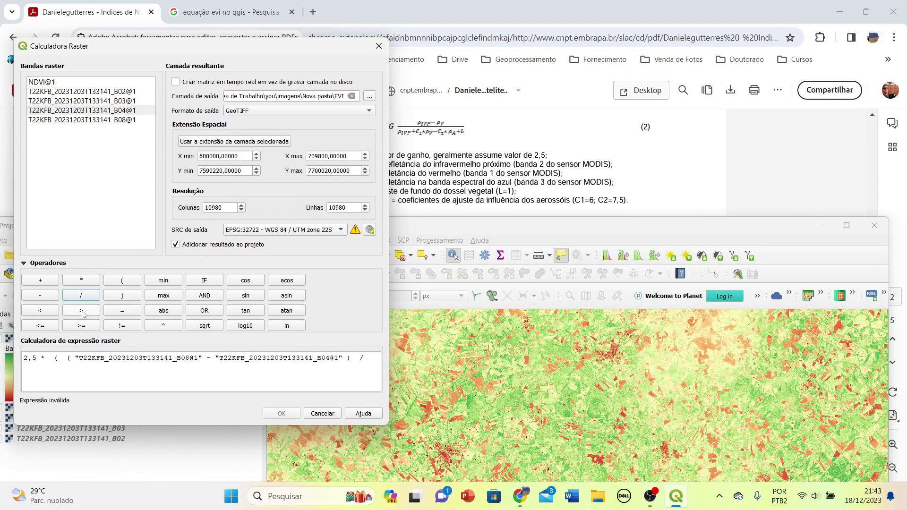
left_click(121, 282)
double_click(85, 121)
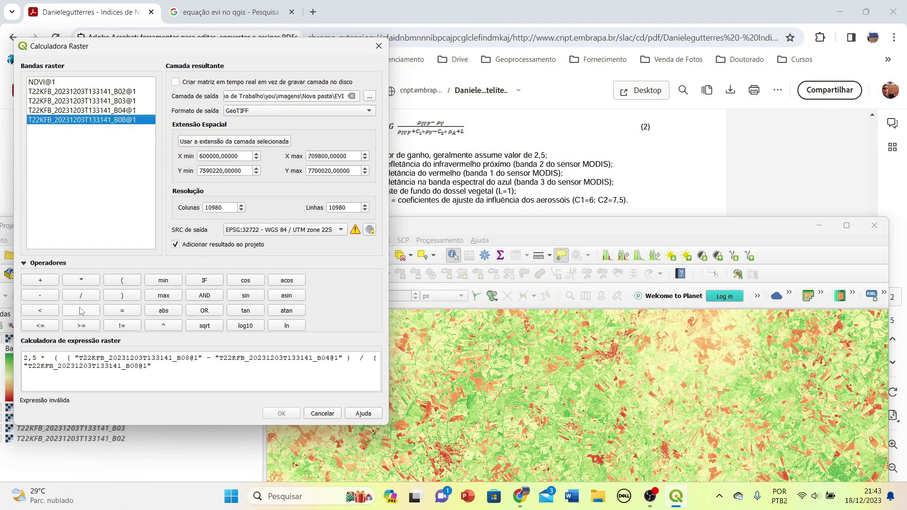
left_click(42, 283)
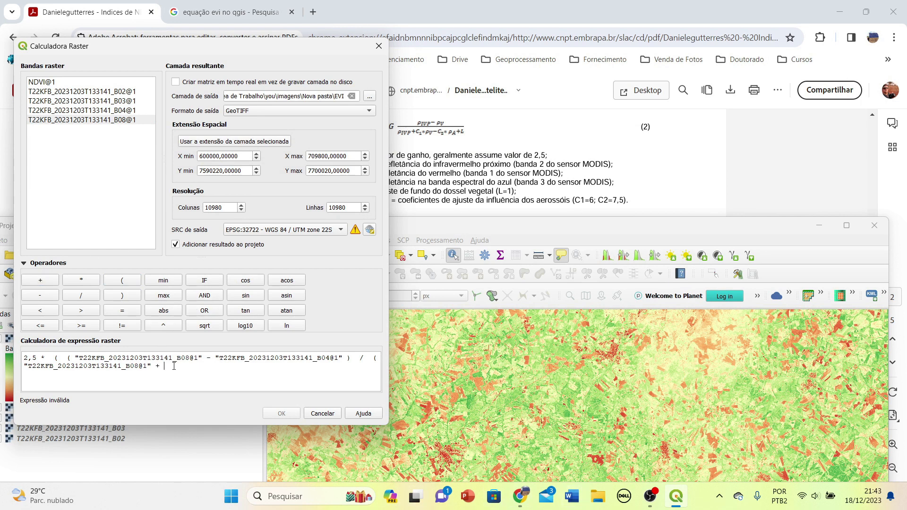
type("6")
double_click(77, 111)
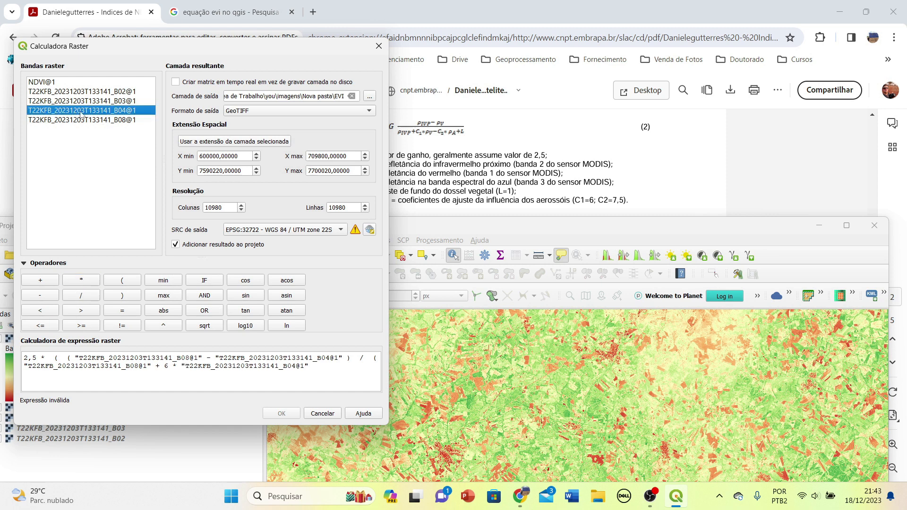
- Complete the denominator with - 7,5 * B02 + 1 and close both open parentheses
left_click(48, 297)
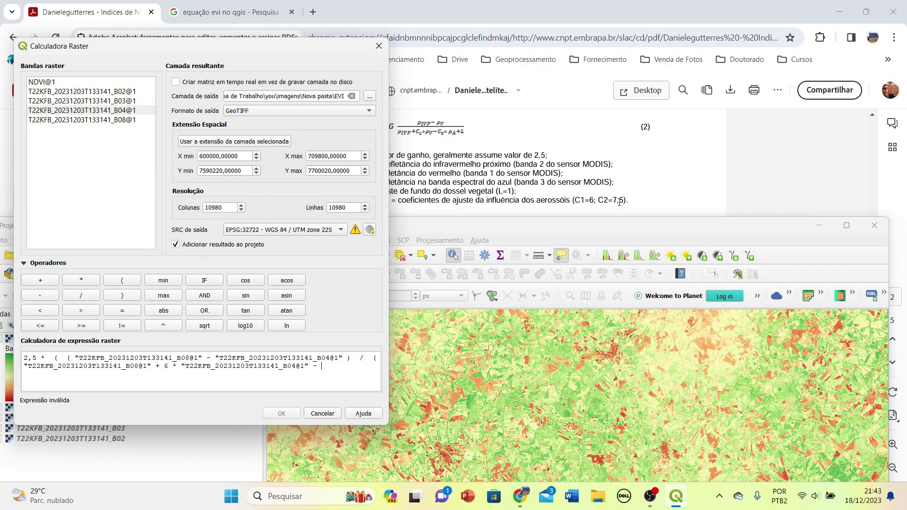
type("7,5")
left_click(69, 284)
double_click(118, 91)
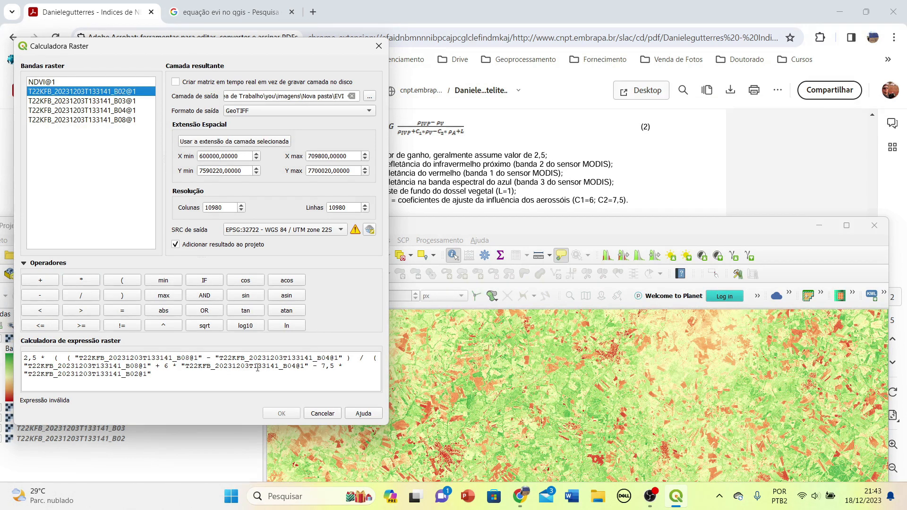
left_click(52, 284)
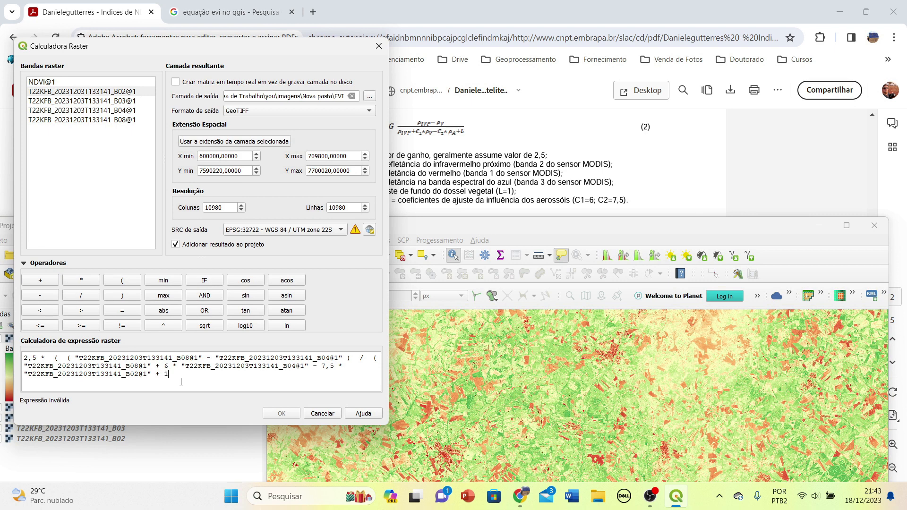
double_click(121, 296)
- Check the numerator, denominator and parentheses of the EVI expression for errors
left_click_drag(226, 47, 383, 37)
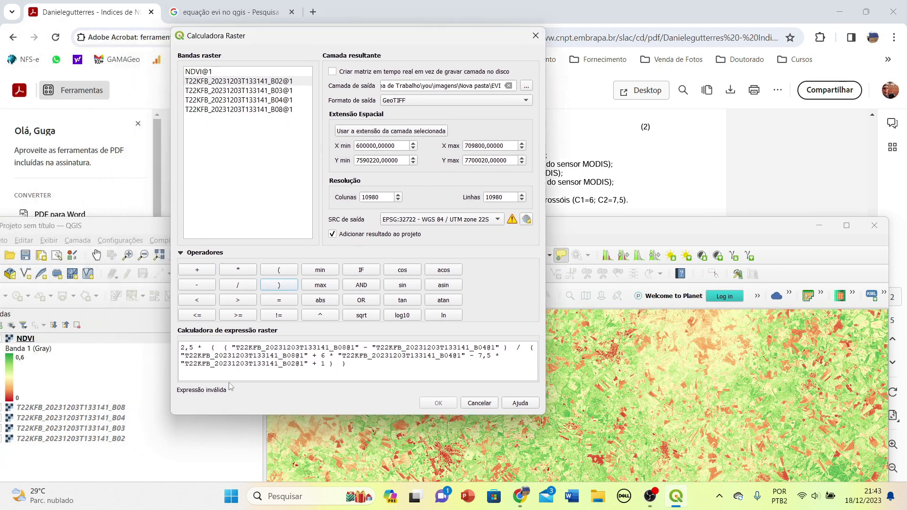
left_click_drag(226, 347, 505, 348)
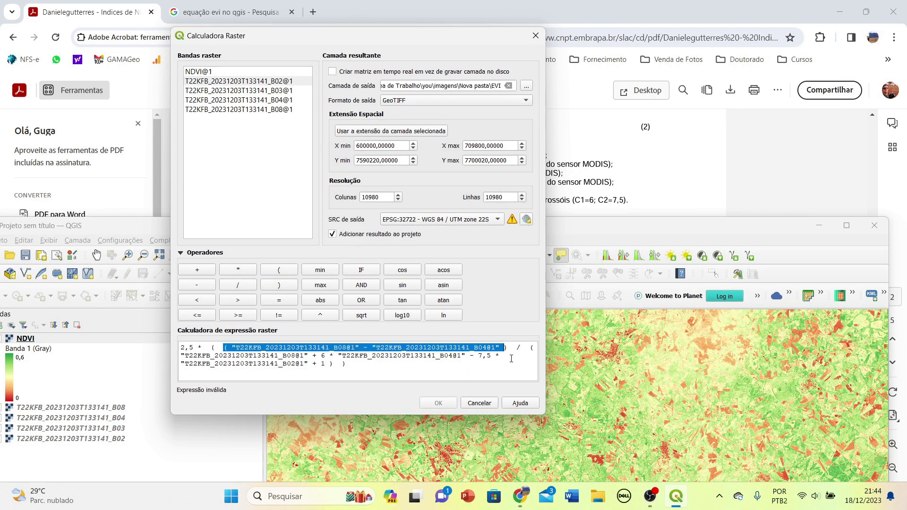
left_click_drag(181, 356, 329, 363)
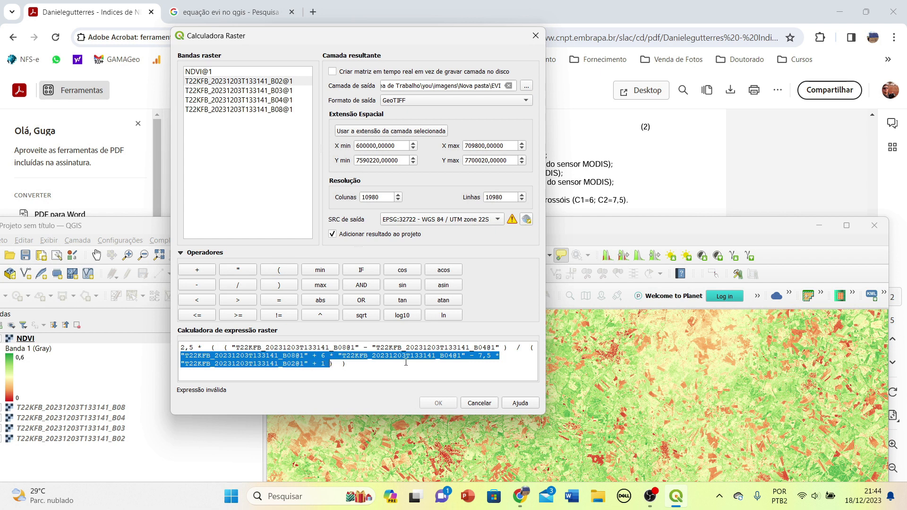
left_click(354, 363)
left_click(322, 347)
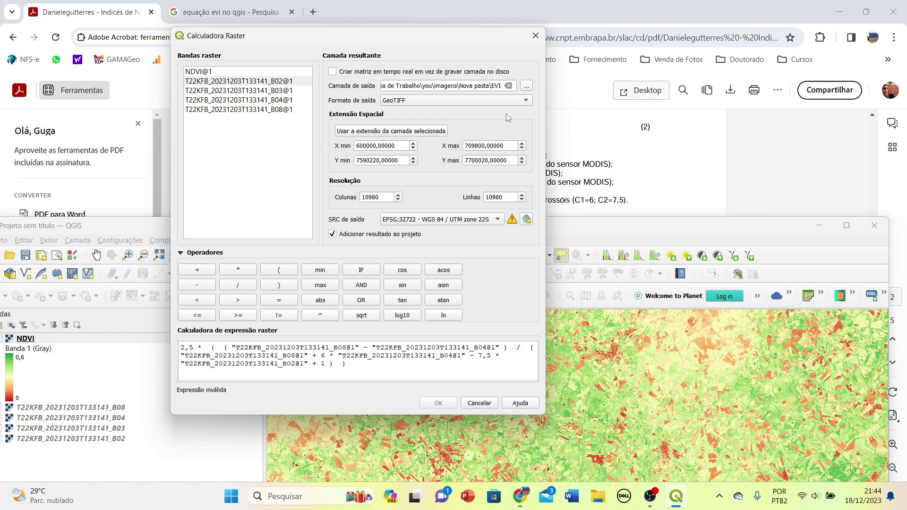
- Replace the decimal commas in the EVI expression with points, giving 2.5 and 7.5, and run the calculation
left_click(375, 366)
left_click(187, 347)
key("BackSpace")
type(".")
left_click(487, 358)
key("BackSpace")
left_click_drag(295, 38, 260, 44)
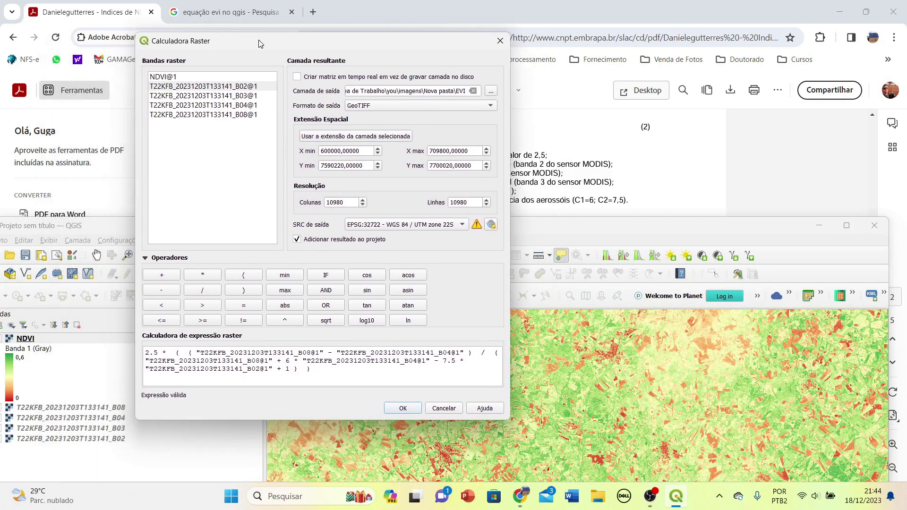
left_click(402, 408)
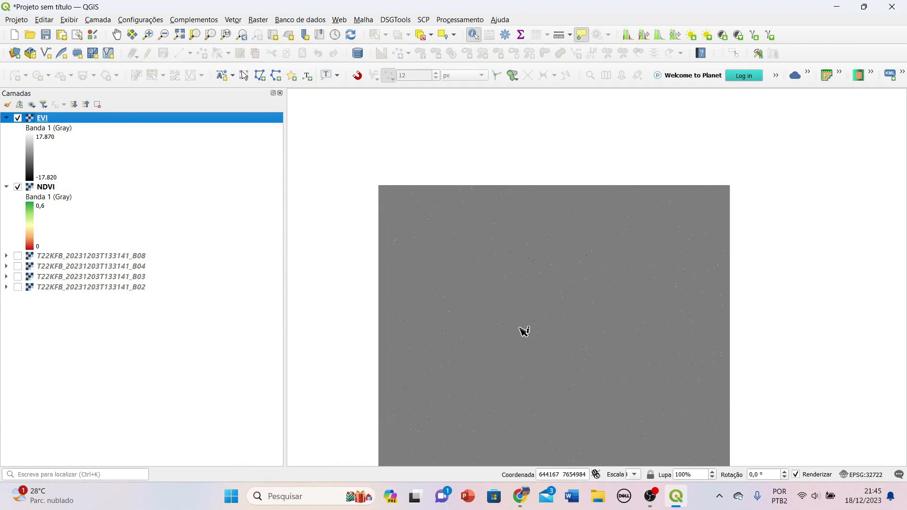
- Render the EVI layer as single-band pseudocolor (Banda simples falsa-cor) with the red-to-green ramp and apply it
scroll(522, 331, "down", 1)
scroll(560, 295, "up", 2)
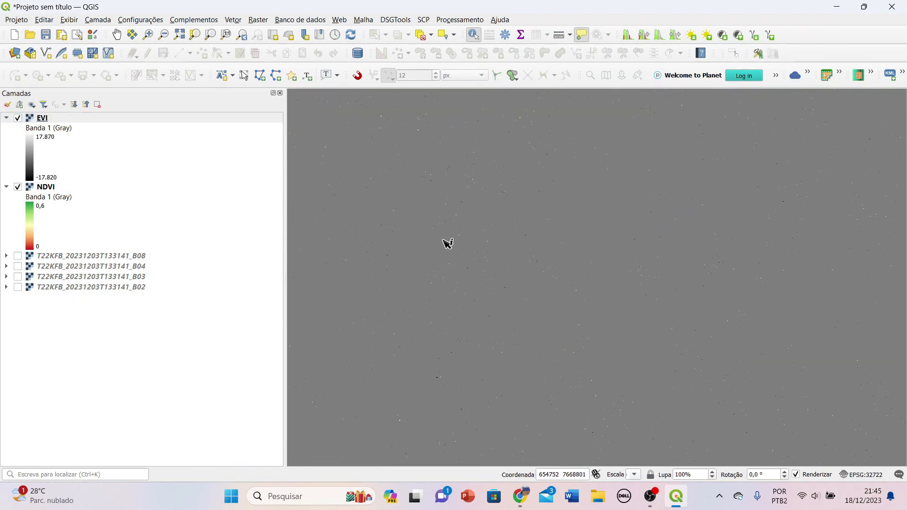
right_click(55, 114)
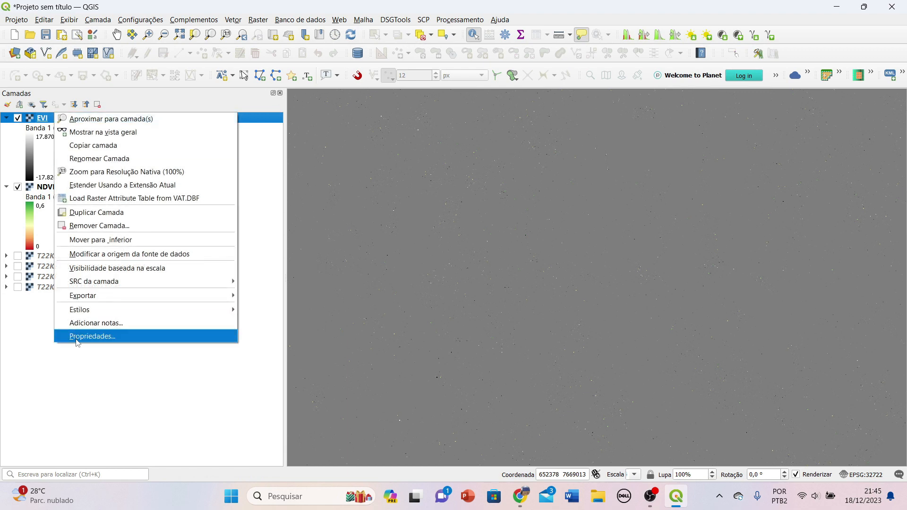
left_click(77, 338)
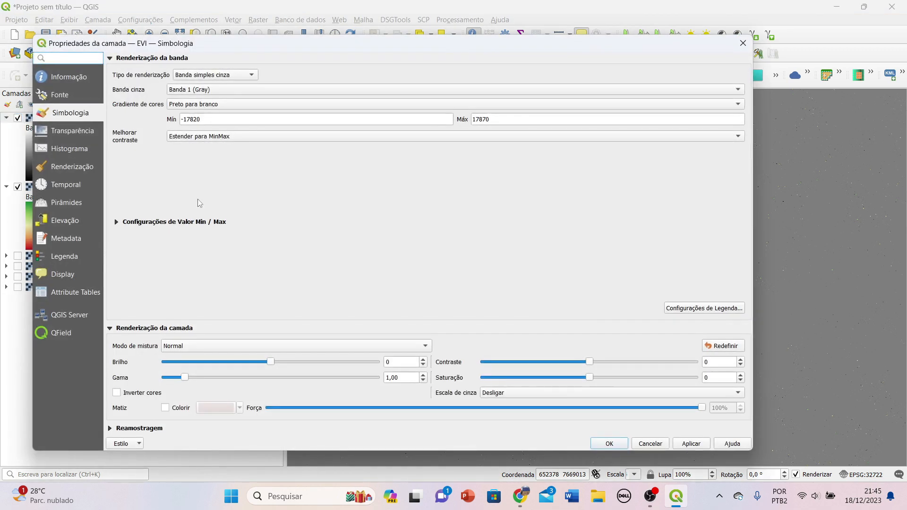
left_click(210, 74)
left_click(215, 86)
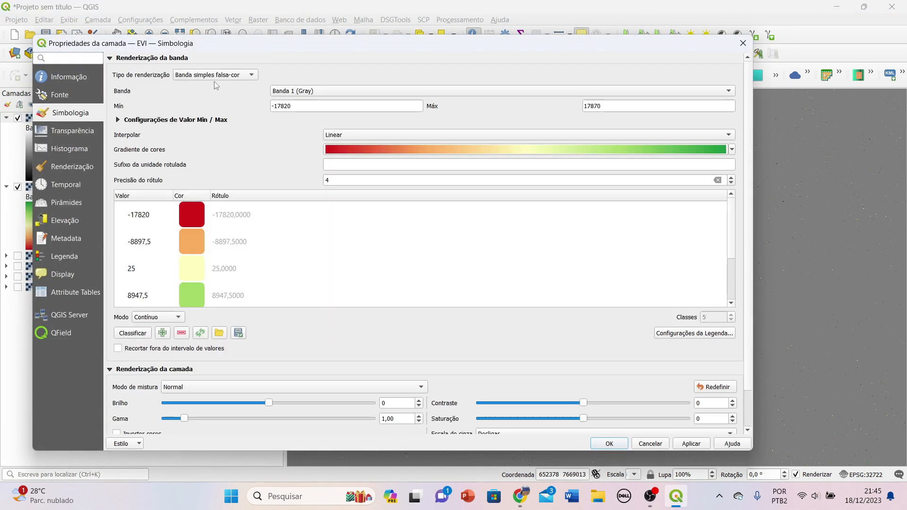
left_click(294, 108)
left_click(691, 443)
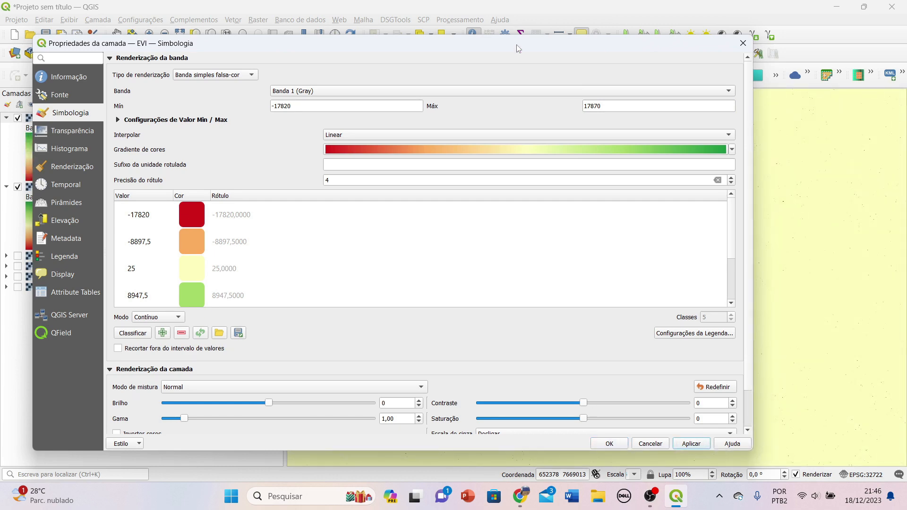
left_click_drag(493, 51, 532, 42)
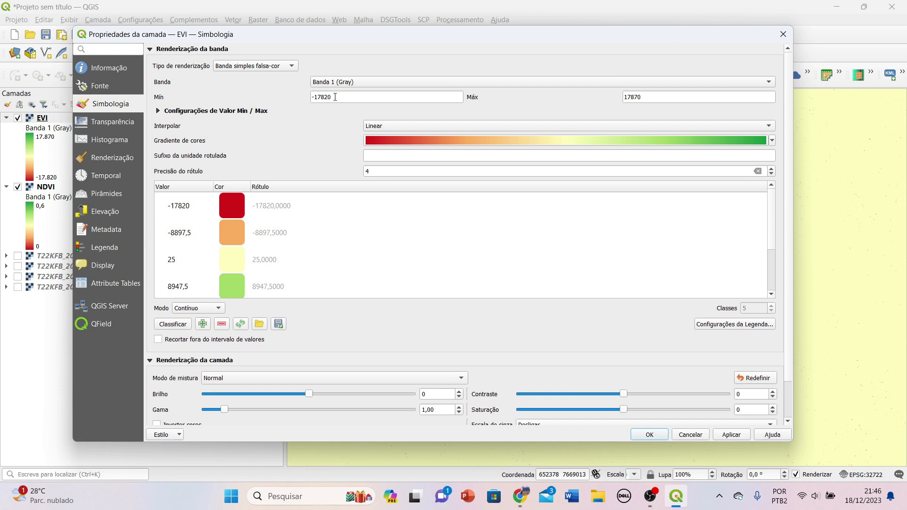
left_click_drag(335, 97, 282, 95)
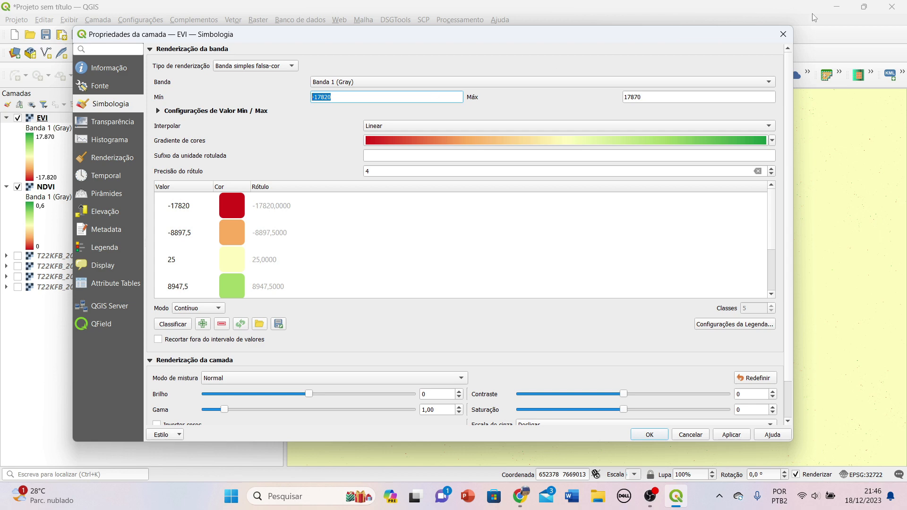
left_click(783, 34)
- Reclassify the EVI layer's colours in Quartil mode with 5 classes and apply the symbology
scroll(550, 241, "down", 3)
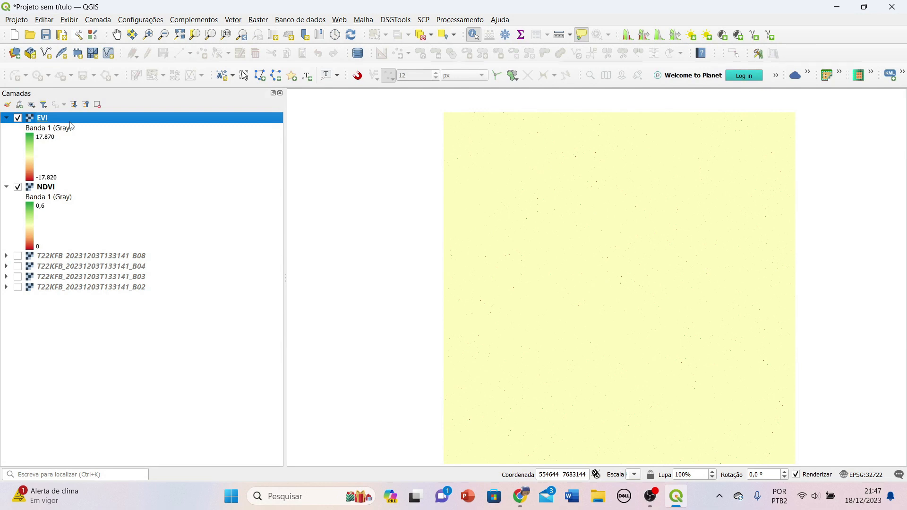
right_click(71, 125)
left_click(104, 358)
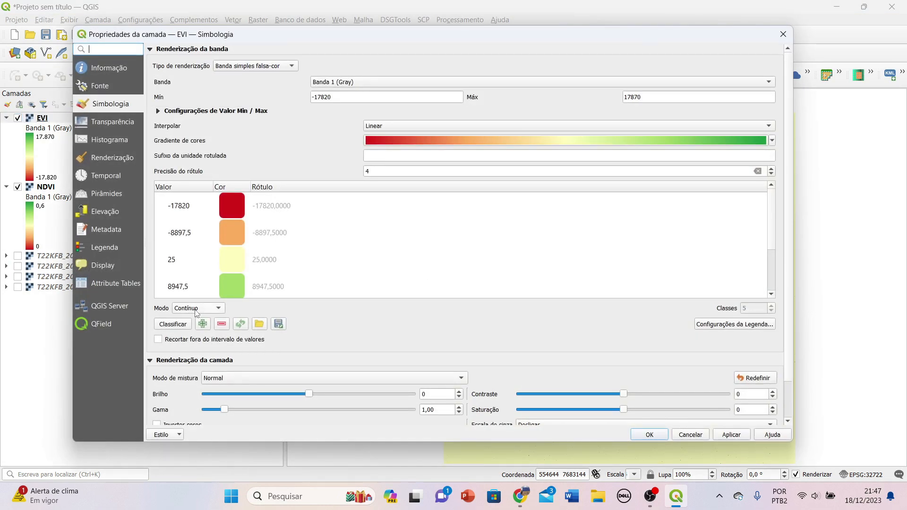
left_click(215, 309)
left_click(188, 332)
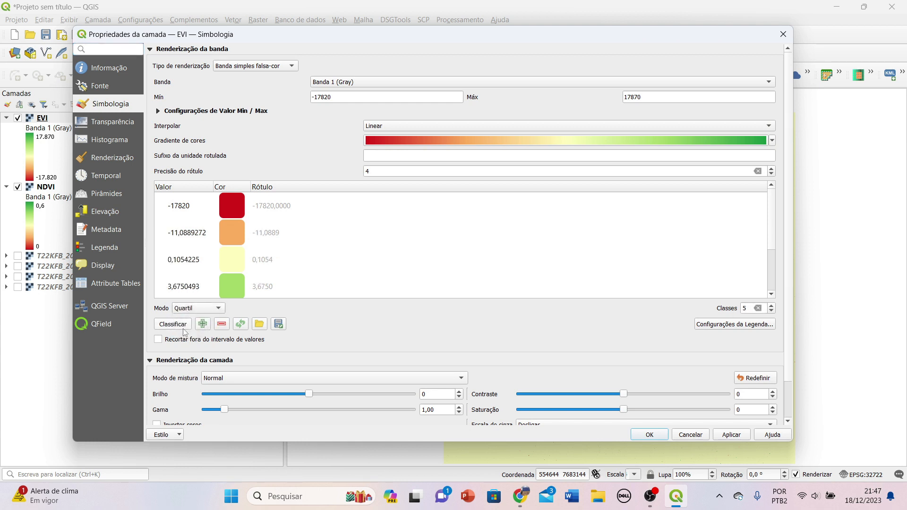
left_click(175, 326)
left_click(730, 435)
left_click(649, 434)
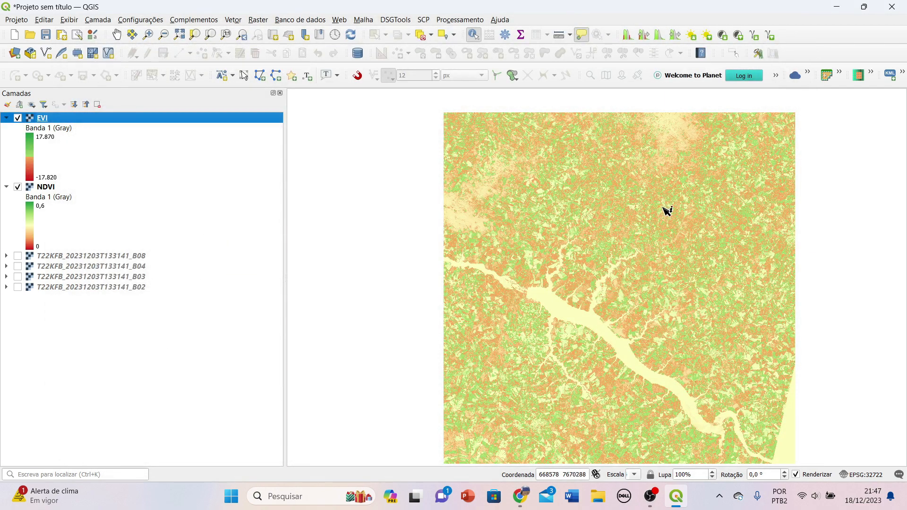
- Examine the EVI map around the reservoir and identify the pixel values at two points on the water
scroll(664, 207, "up", 1)
left_click_drag(508, 197, 566, 193)
scroll(472, 359, "up", 1)
left_click_drag(528, 390, 565, 191)
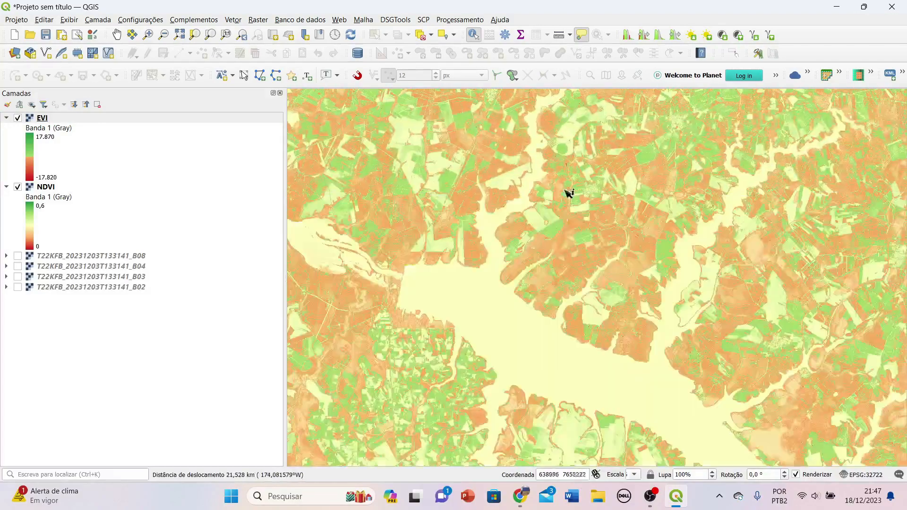
scroll(565, 325, "up", 2)
scroll(572, 287, "down", 2)
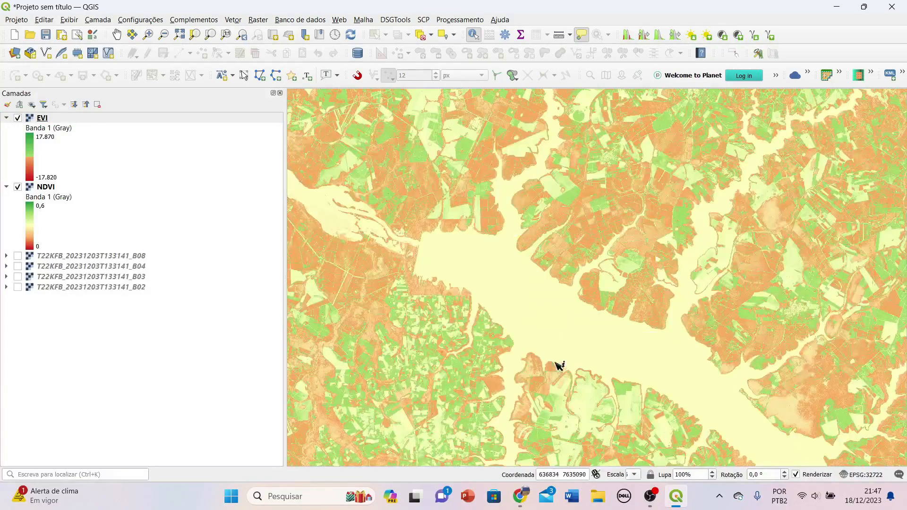
left_click_drag(557, 364, 544, 285)
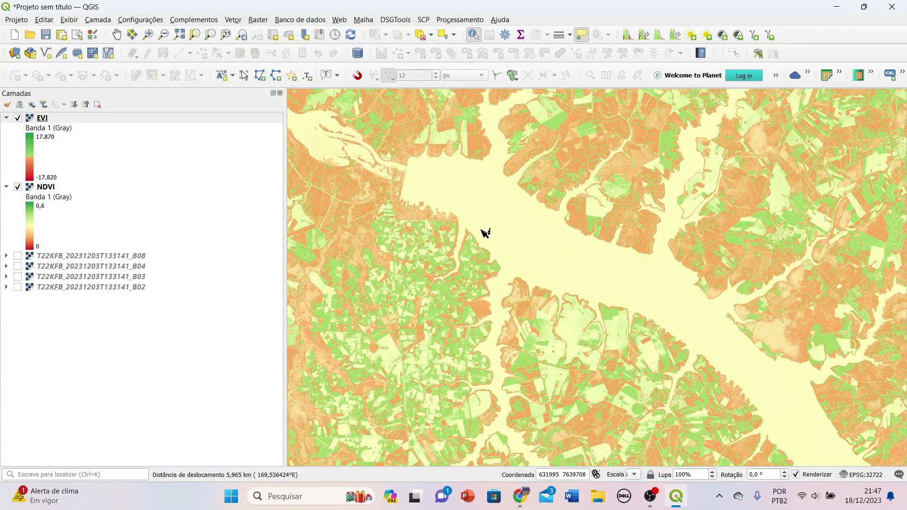
scroll(502, 234, "up", 1)
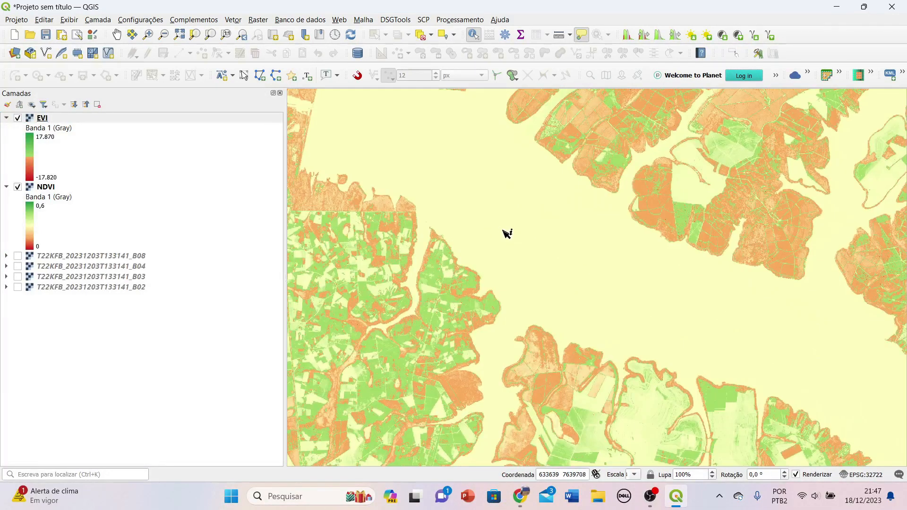
left_click(504, 233)
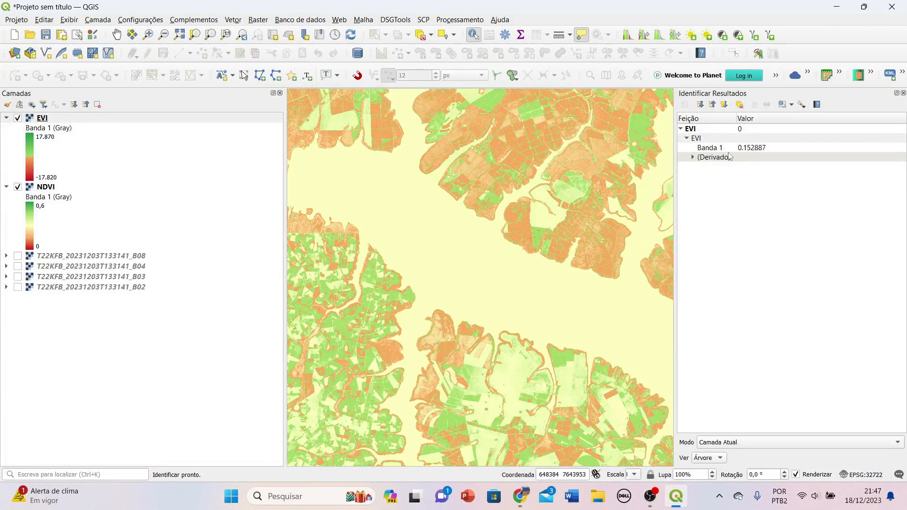
left_click(462, 257)
scroll(507, 274, "down", 1)
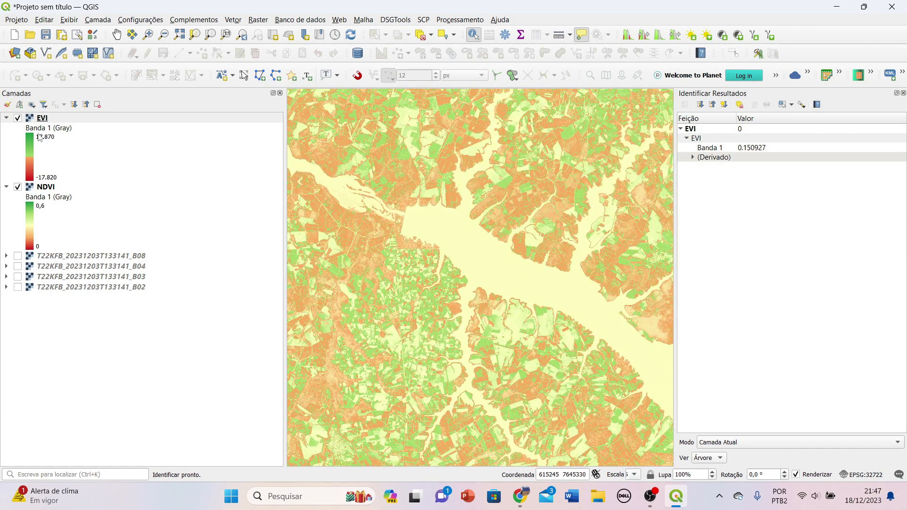
- Set the minimum of the EVI layer's colour range to 0 and apply it
right_click(38, 118)
left_click(71, 350)
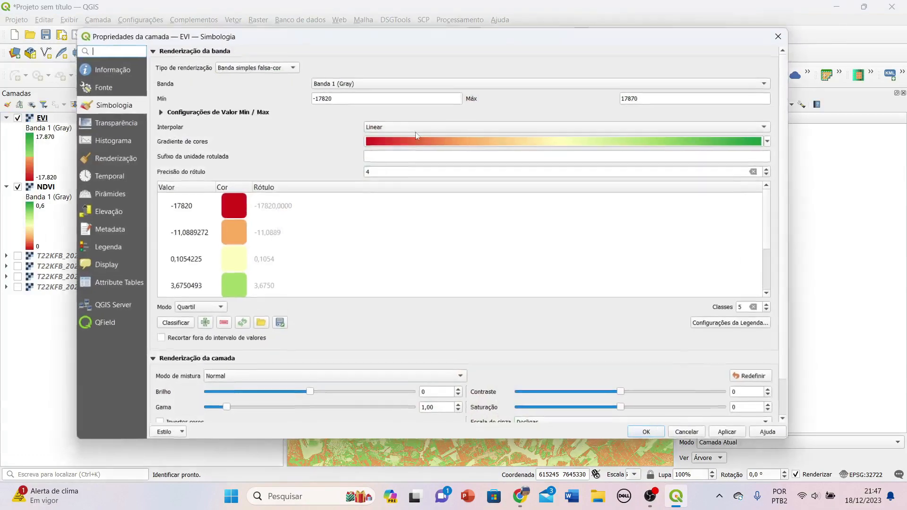
type("0")
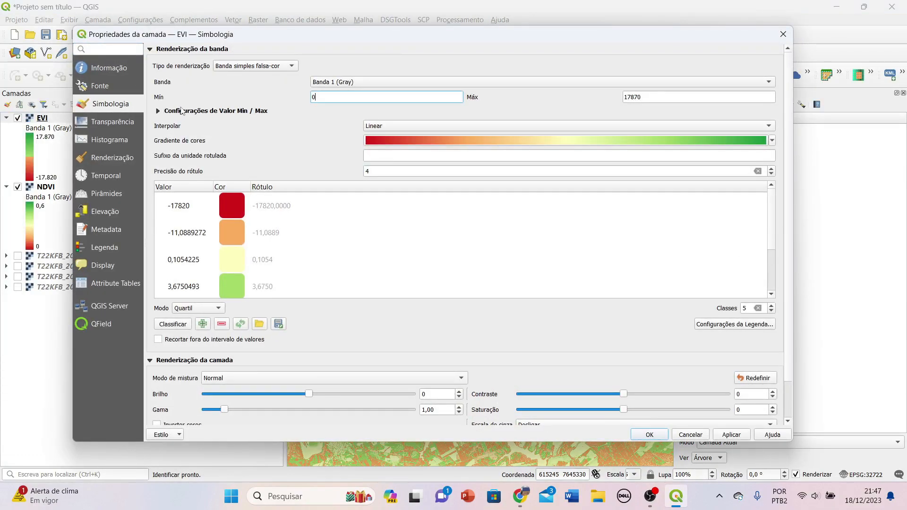
left_click_drag(331, 36, 360, 33)
left_click(766, 433)
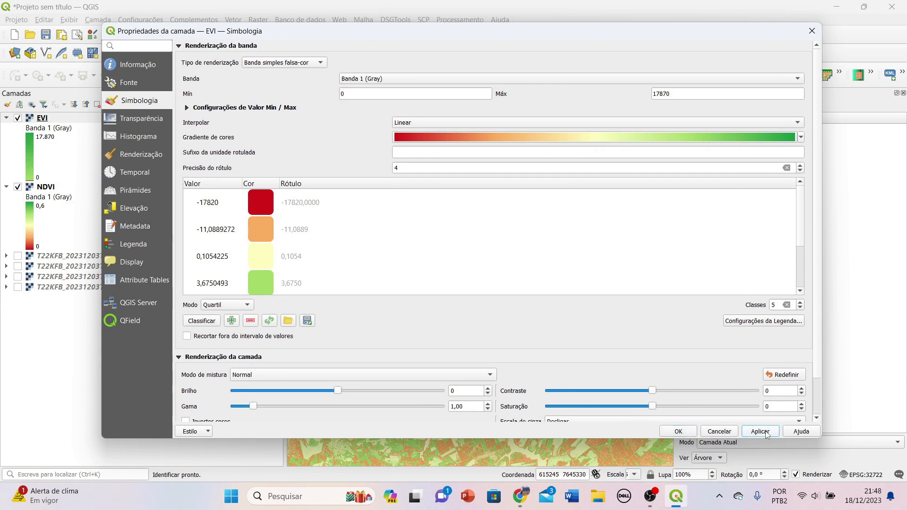
- Reclassify the EVI colours in equal intervals (Intervalo igual) and apply the classification
left_click(212, 323)
left_click(230, 208)
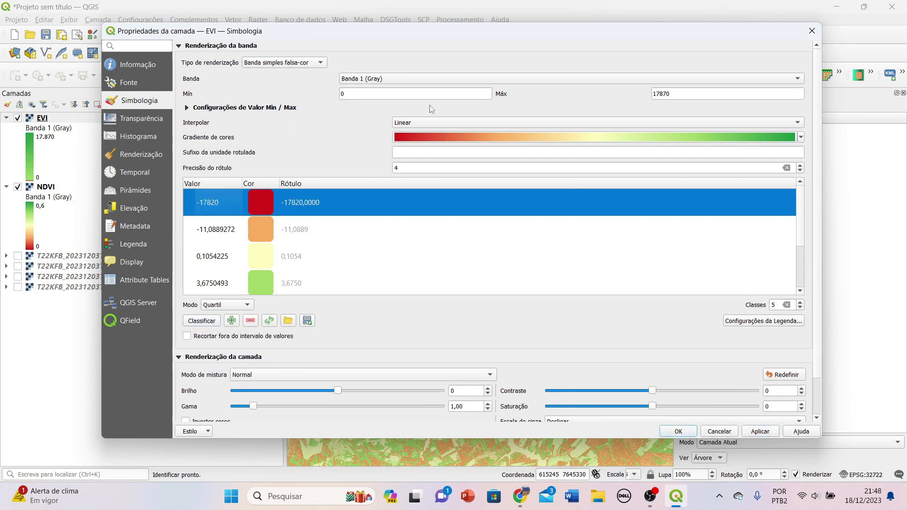
left_click(445, 102)
left_click(226, 305)
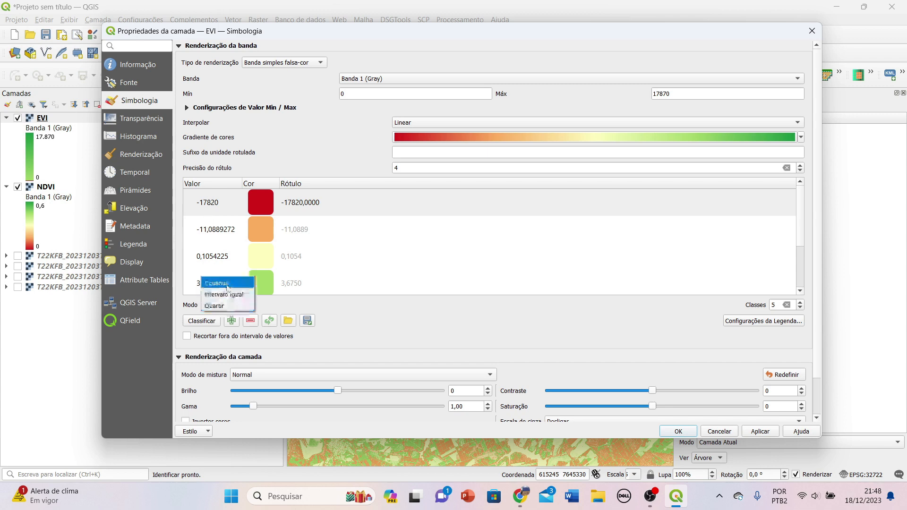
left_click(242, 297)
left_click(760, 431)
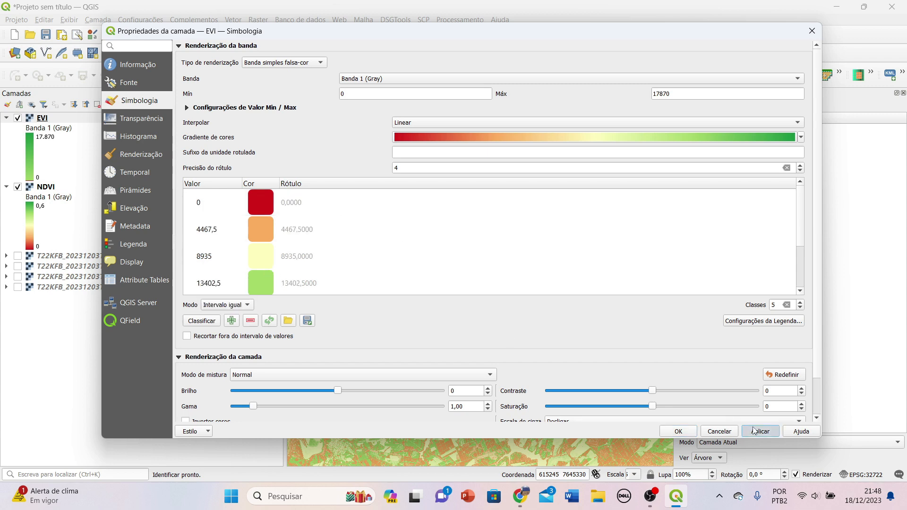
- Set the minimum of the EVI colour range to -17870
left_click_drag(435, 33, 424, 99)
left_click(353, 153)
type("-17")
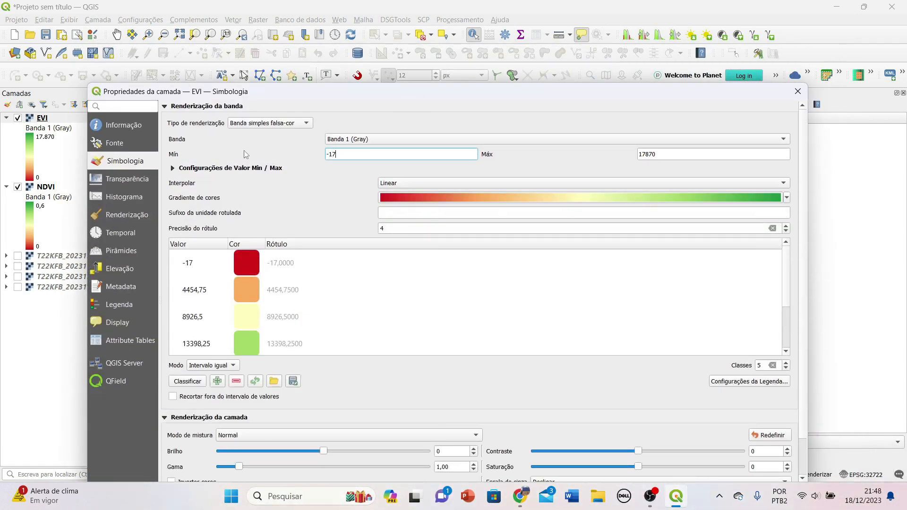
type("870")
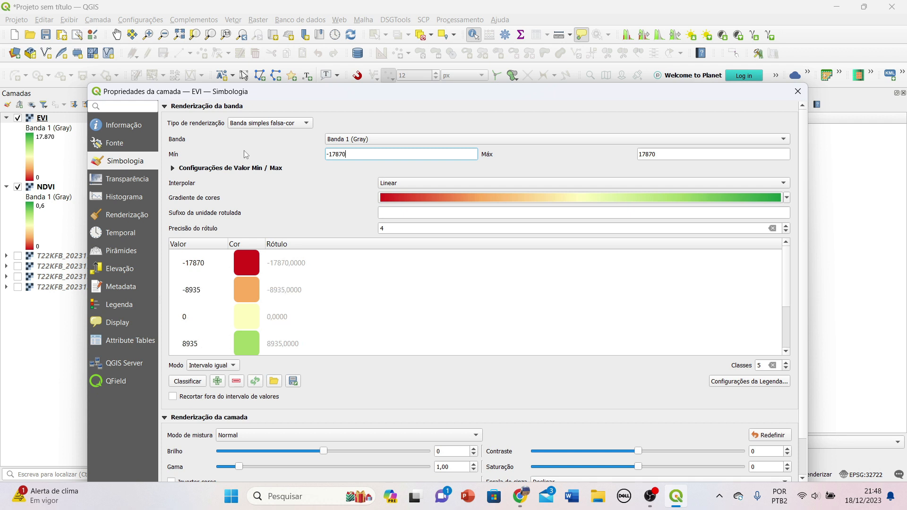
- Switch the EVI classification back to Quartil mode, reclassify the values and accept the layer properties
left_click(198, 368)
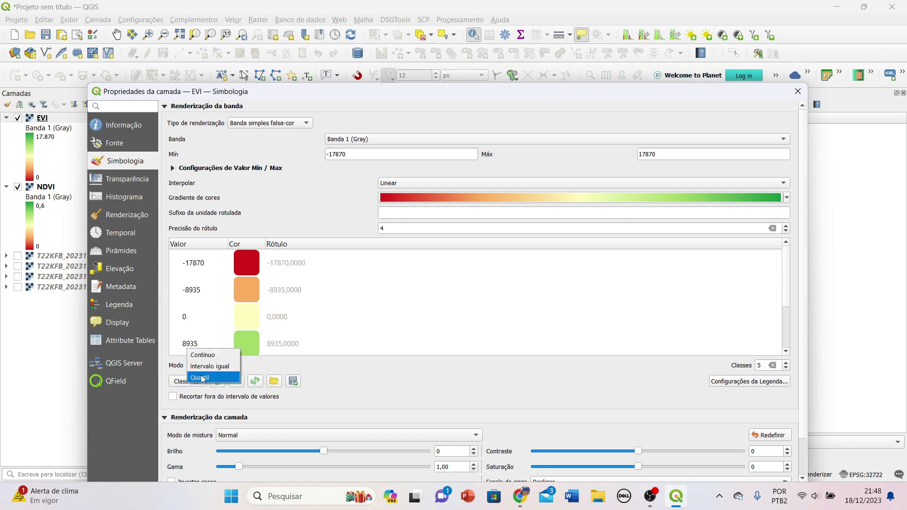
left_click(201, 376)
left_click(183, 384)
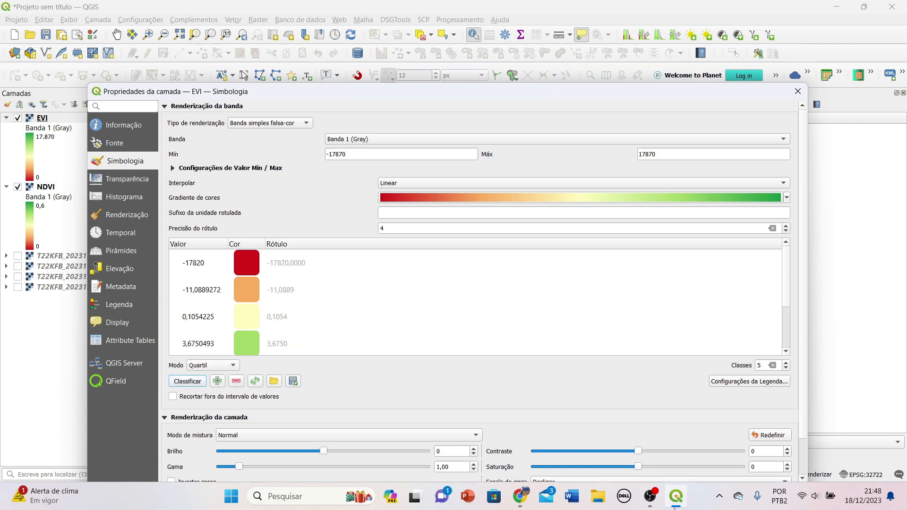
left_click_drag(565, 97, 547, 43)
left_click(727, 431)
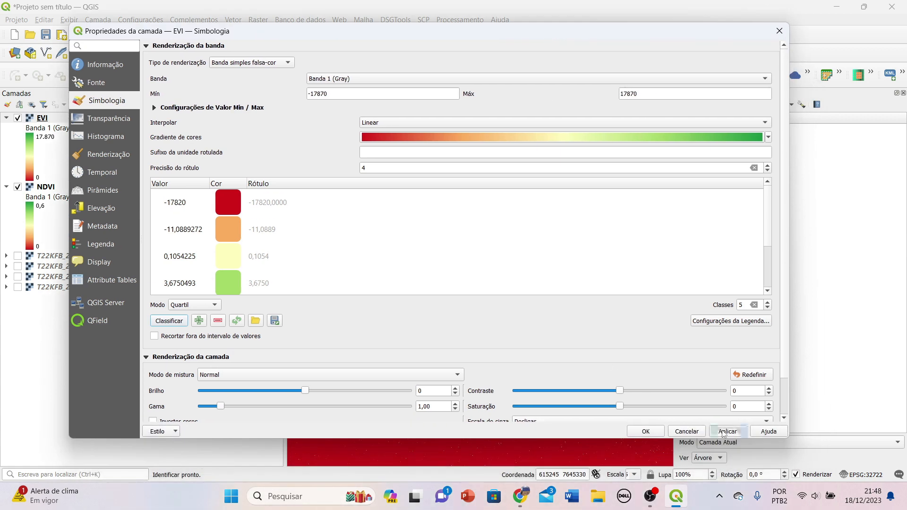
left_click(645, 432)
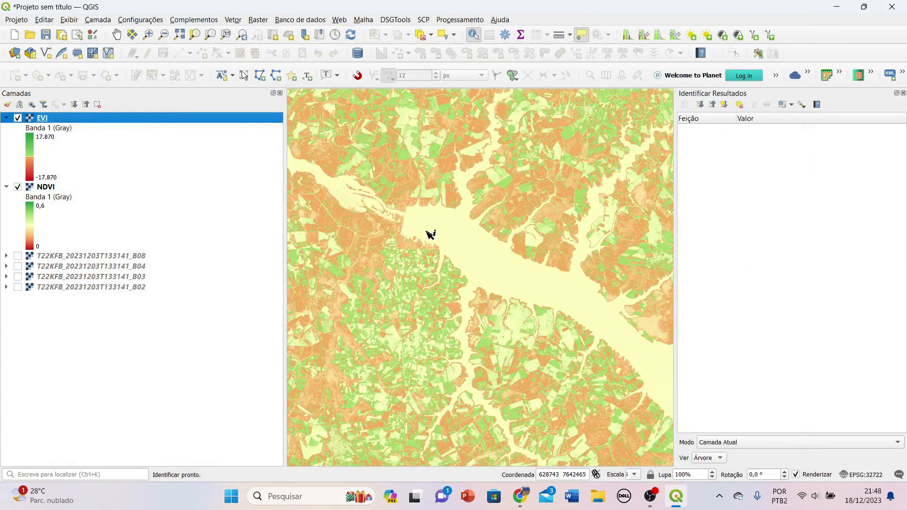
- Close the identify results and inspect the EVI colours along the river and over the fields near the scene's southern edge
left_click_drag(415, 198, 506, 313)
scroll(495, 280, "down", 1)
left_click_drag(468, 371, 445, 209)
left_click_drag(604, 332, 471, 313)
left_click(903, 93)
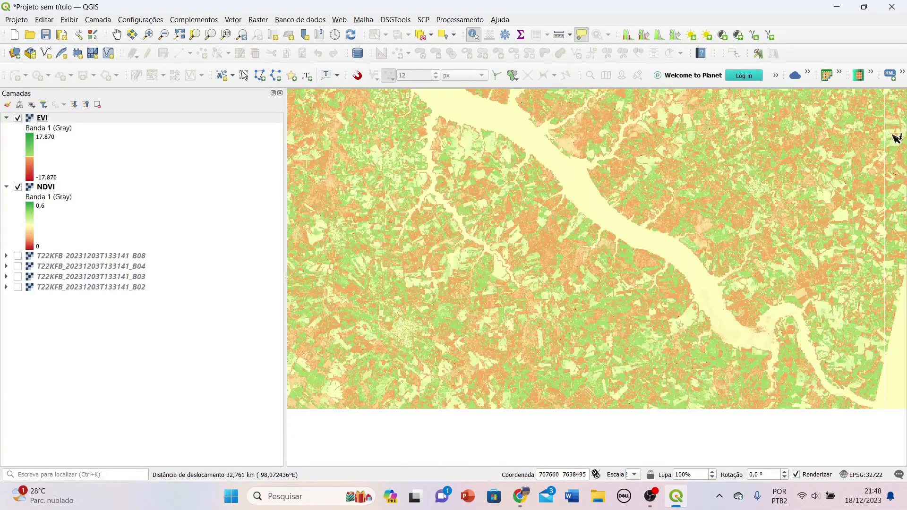
scroll(583, 409, "up", 1)
scroll(496, 419, "up", 1)
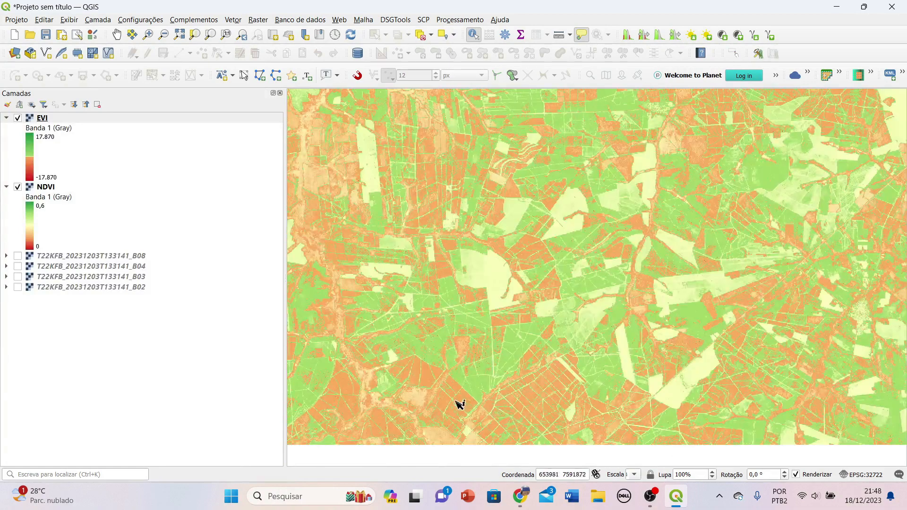
scroll(466, 396, "up", 2)
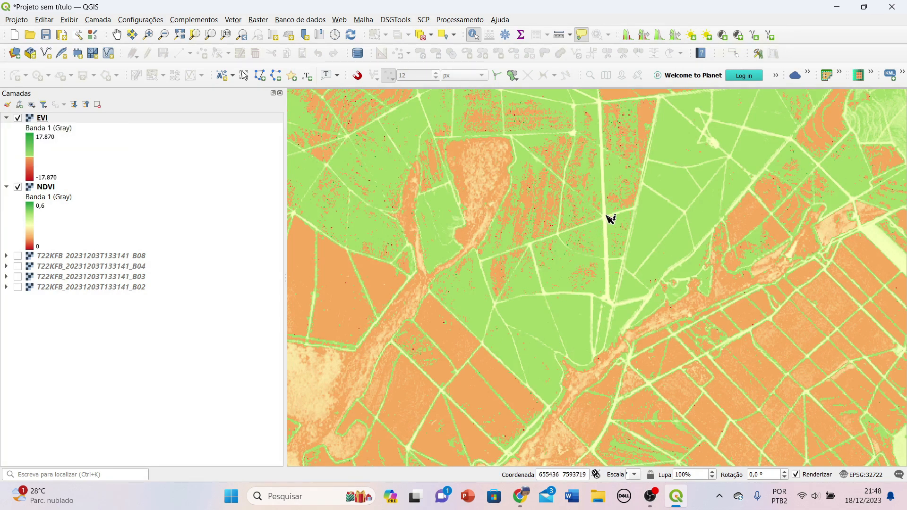
left_click_drag(609, 219, 578, 289)
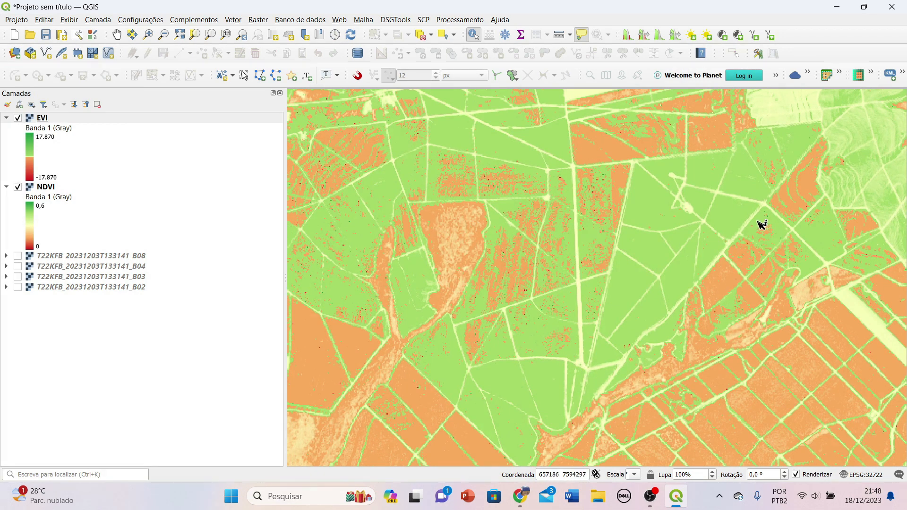
left_click_drag(794, 336, 502, 165)
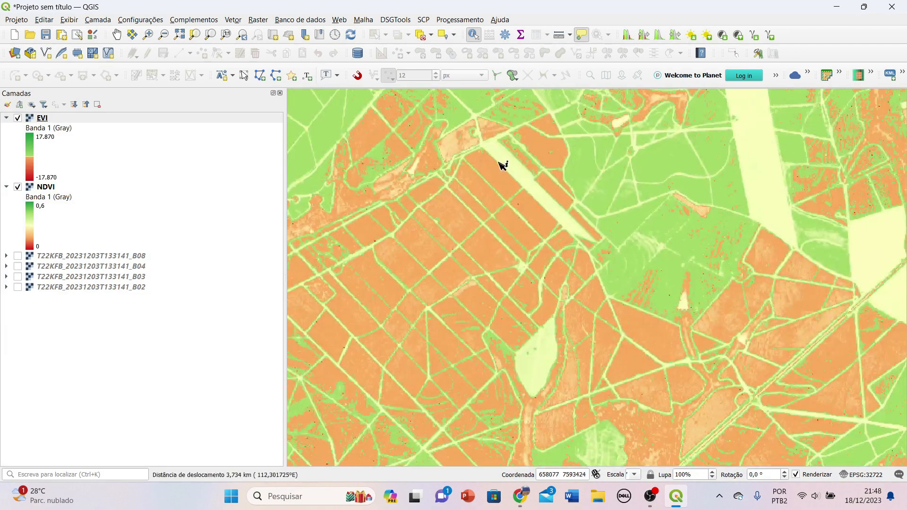
left_click_drag(496, 225, 624, 293)
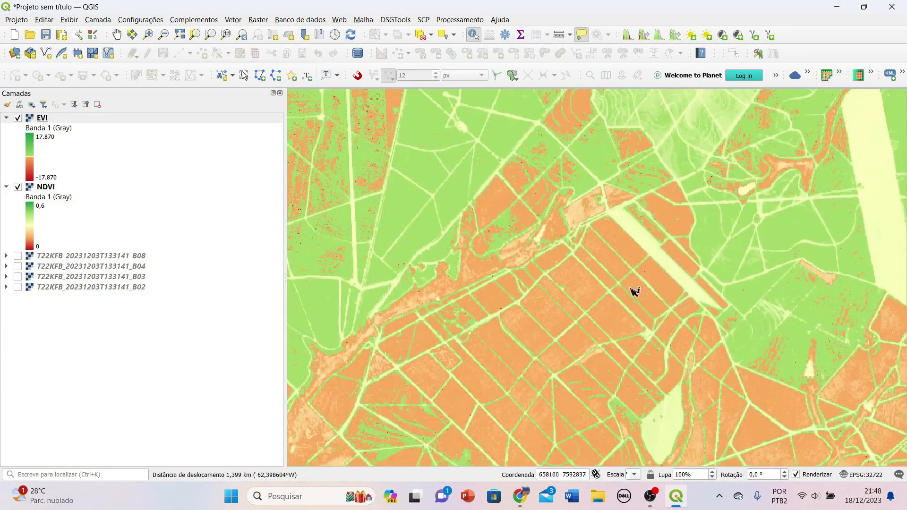
- Compare the EVI and NDVI layers over the gridded fields beside the long bare strip and the areas around it
left_click(18, 118)
left_click(18, 118)
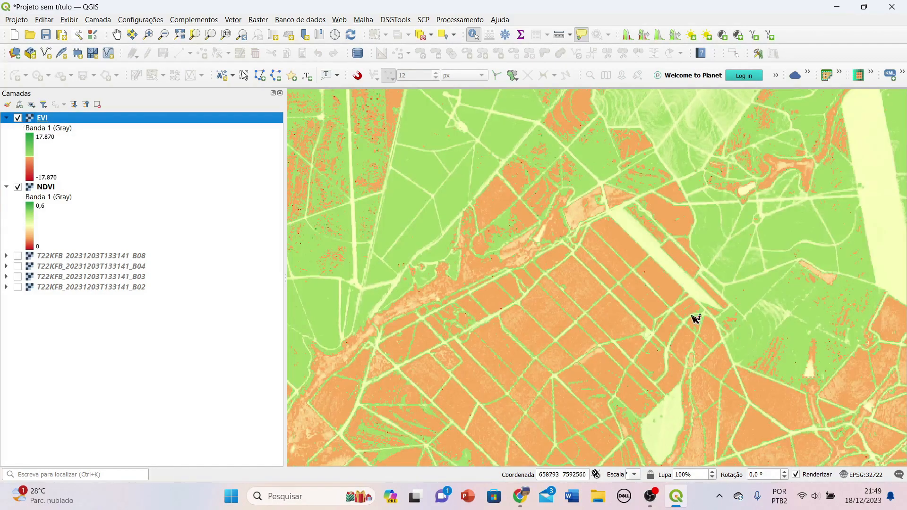
scroll(727, 331, "up", 2)
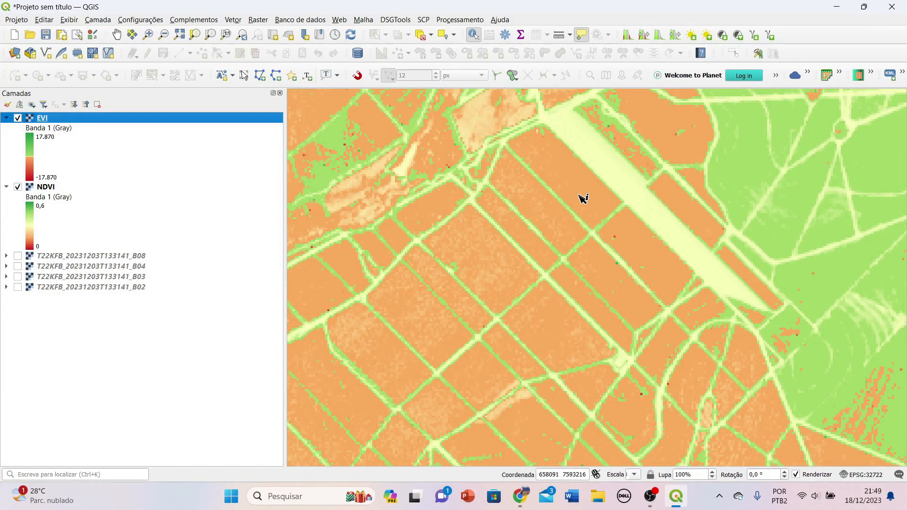
left_click_drag(513, 271, 359, 430)
left_click(18, 118)
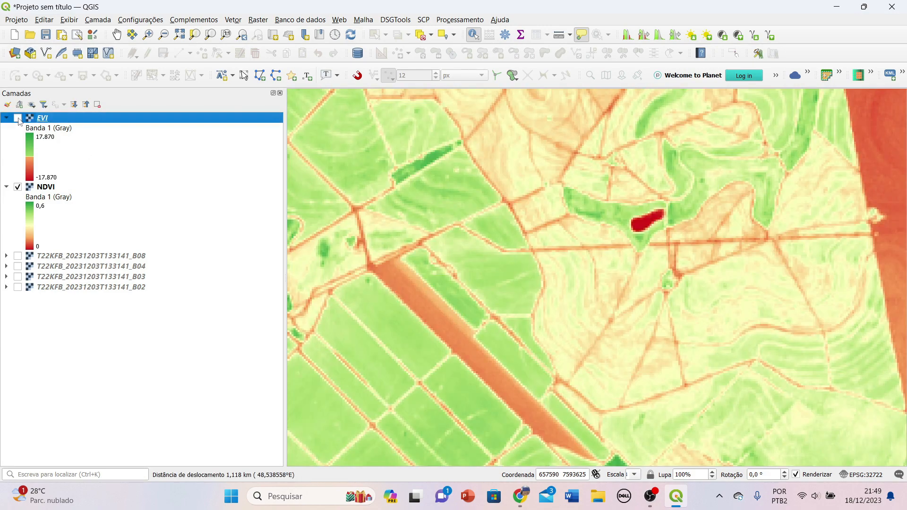
left_click(18, 118)
left_click_drag(376, 376, 607, 153)
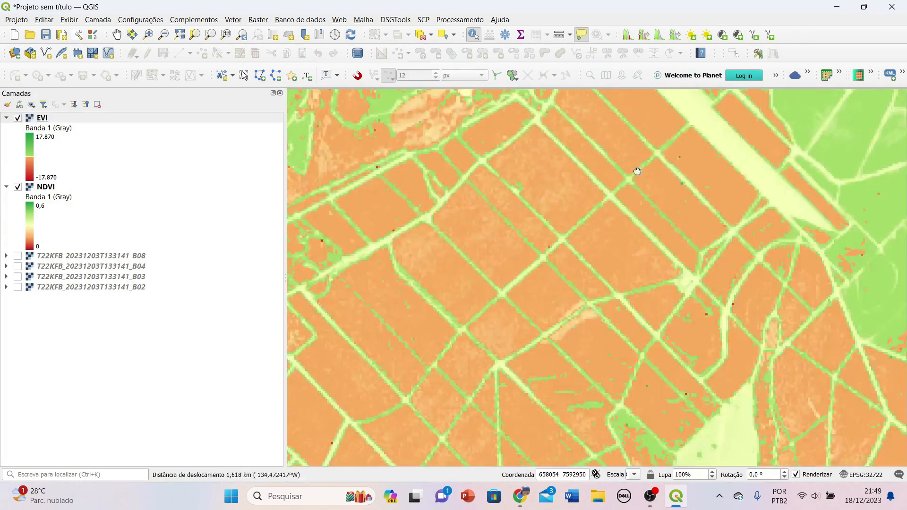
- Compare the EVI and NDVI layers over the bare plot and small ponds among the fields farther west
scroll(605, 250, "down", 1)
left_click_drag(465, 347, 592, 198)
left_click_drag(438, 183, 756, 400)
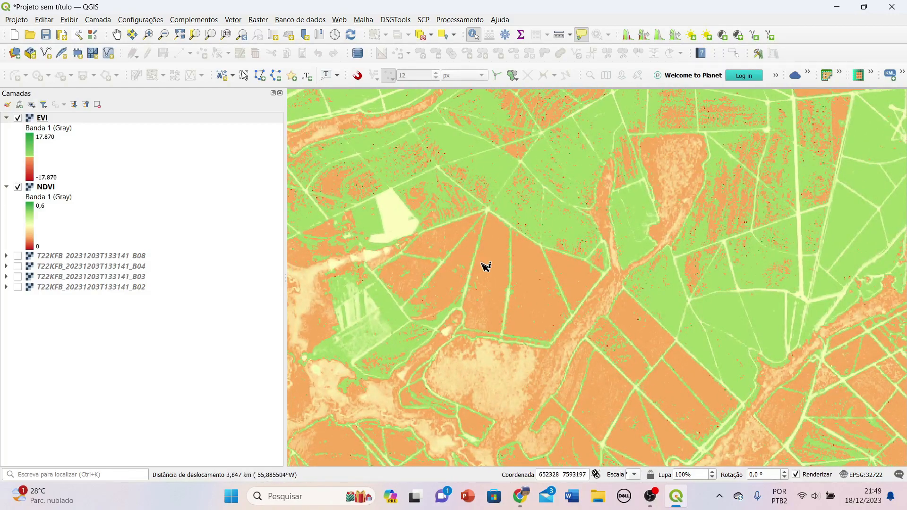
left_click_drag(552, 305, 612, 284)
left_click_drag(450, 203, 553, 247)
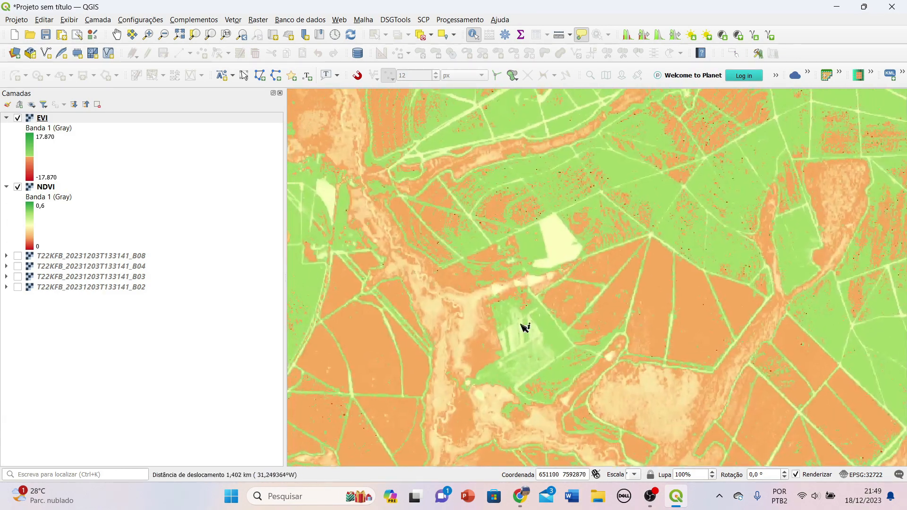
scroll(583, 325, "up", 1)
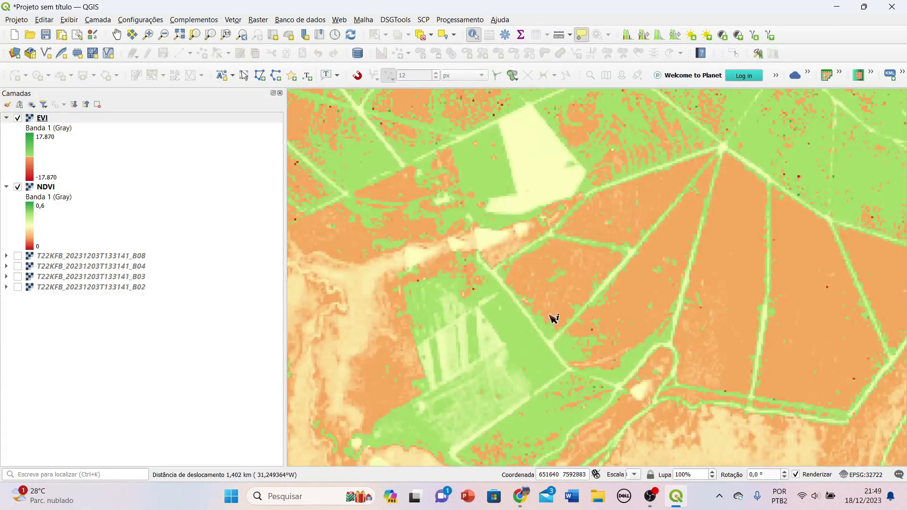
left_click(18, 118)
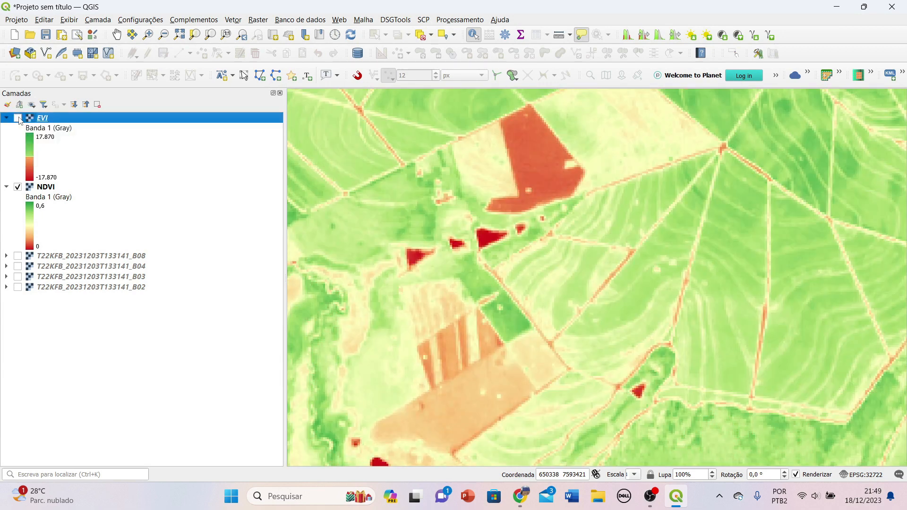
left_click(18, 118)
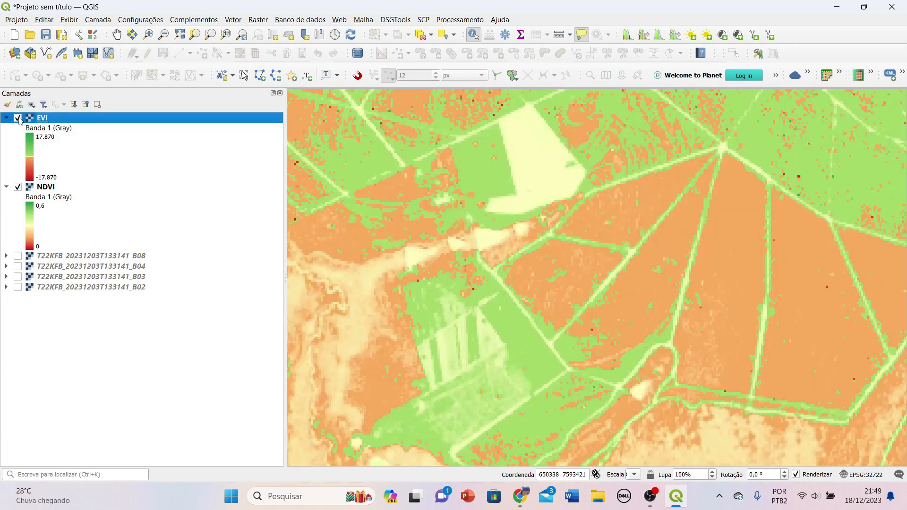
left_click_drag(486, 152, 530, 254)
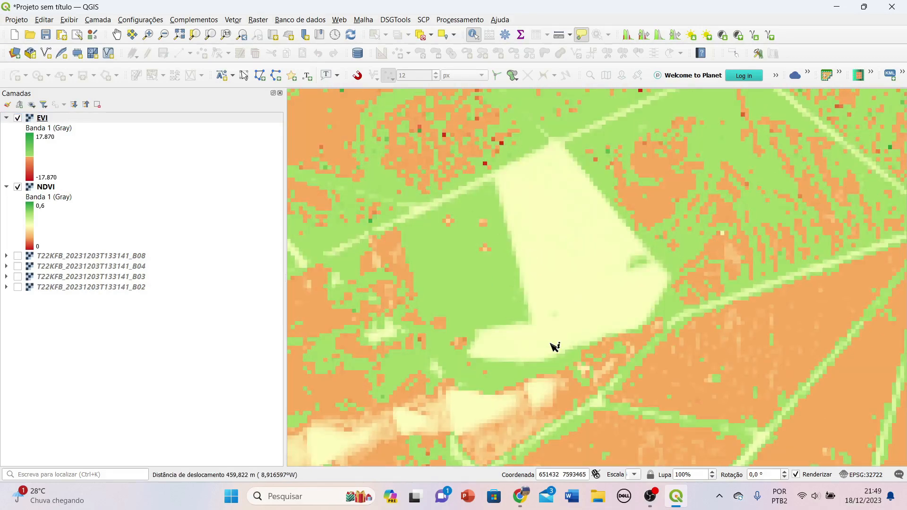
left_click(18, 118)
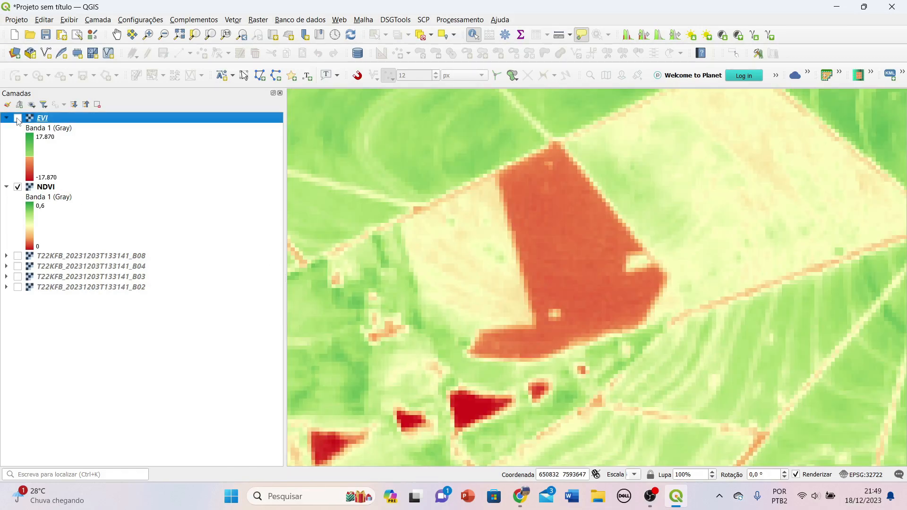
left_click(18, 118)
- Invert the EVI colour gradient to run from green to red, reclassify the values in Quartil mode and accept the layer properties
right_click(54, 121)
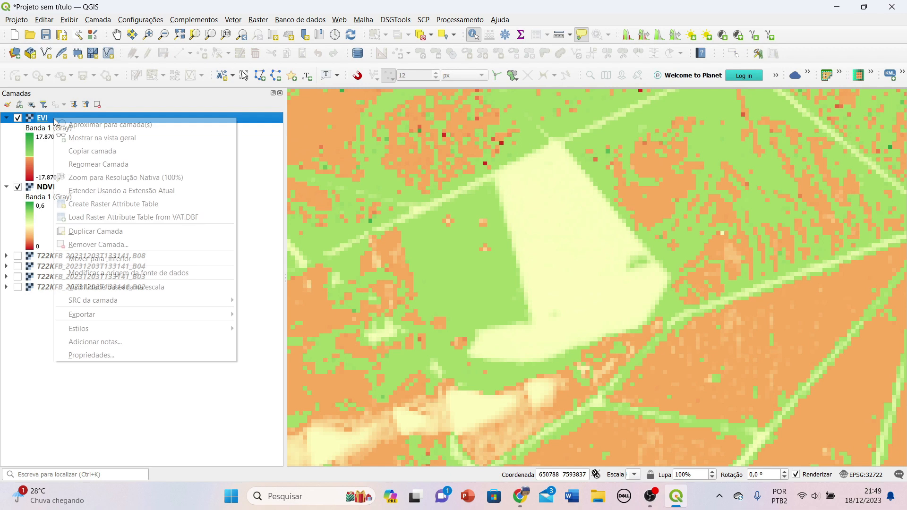
left_click(81, 355)
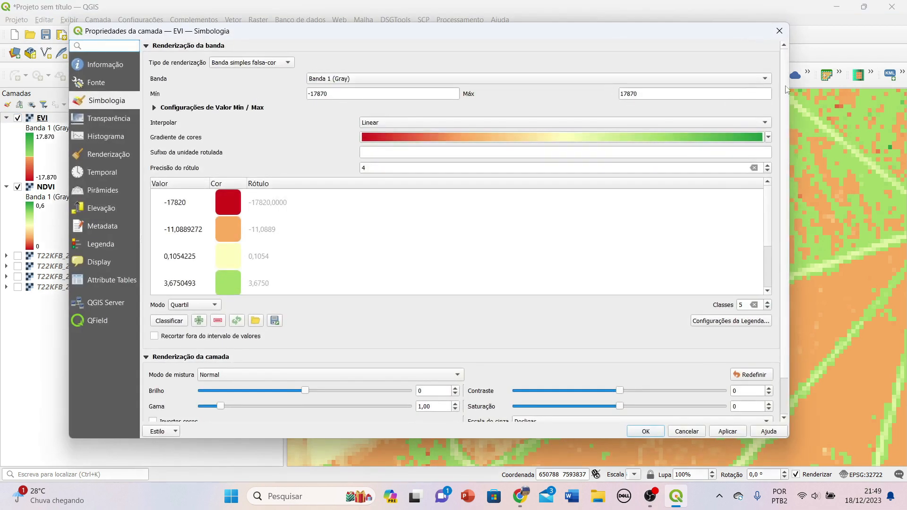
left_click(769, 137)
left_click(417, 149)
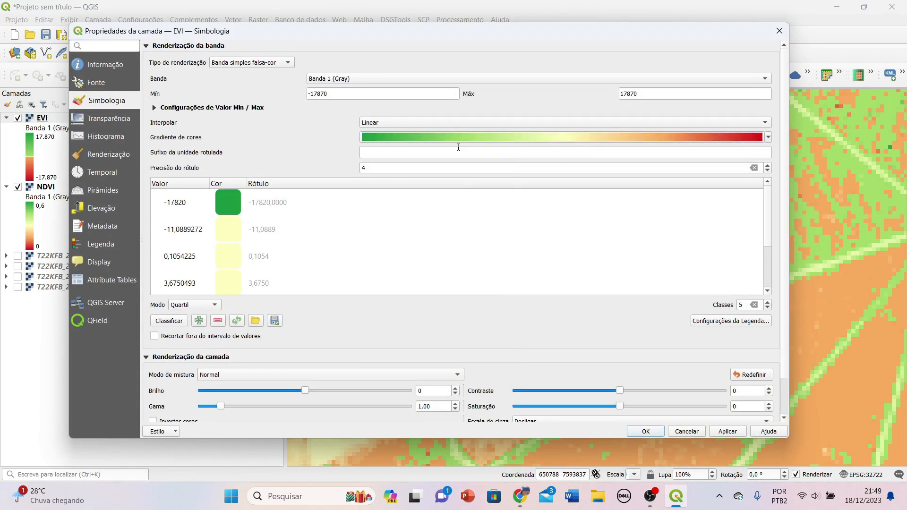
left_click(728, 432)
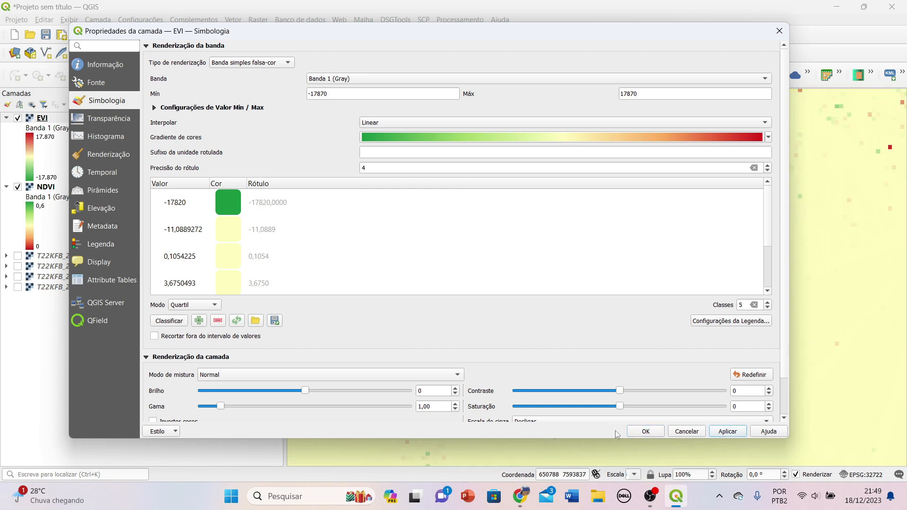
left_click(175, 317)
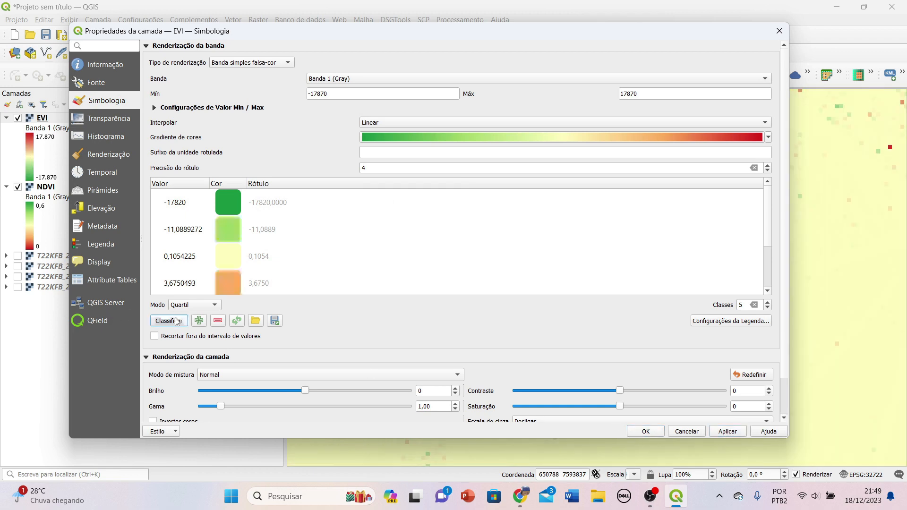
left_click(727, 432)
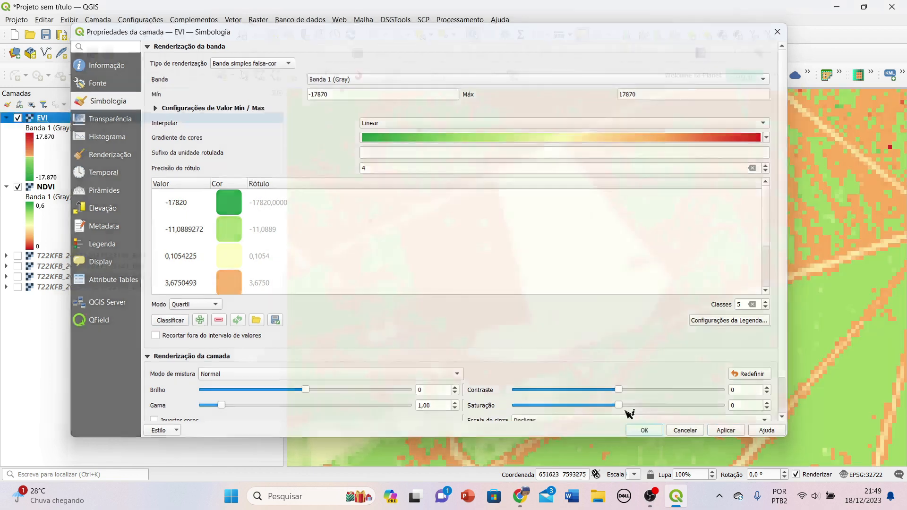
left_click(641, 429)
- Inspect the inverted EVI colours across the scene and compare them with NDVI along the reservoir shore to the north
scroll(598, 246, "down", 3)
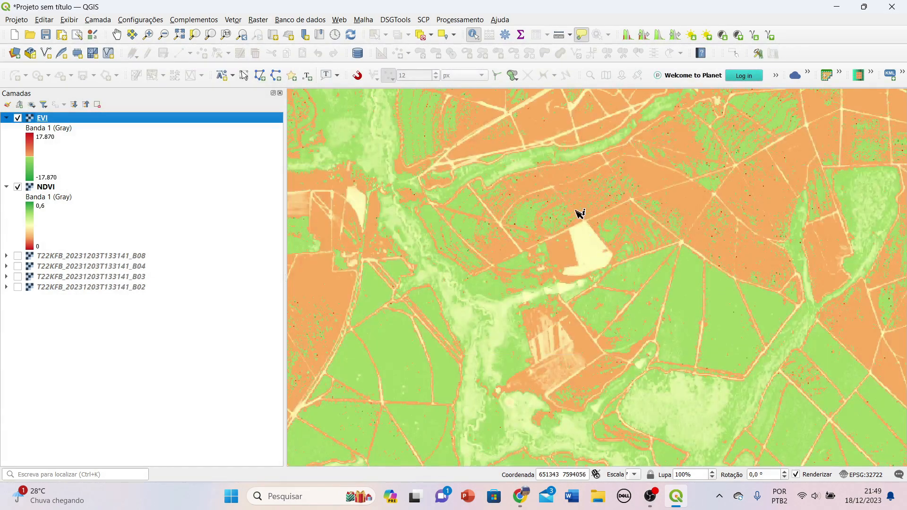
left_click_drag(644, 213, 380, 326)
scroll(392, 315, "down", 2)
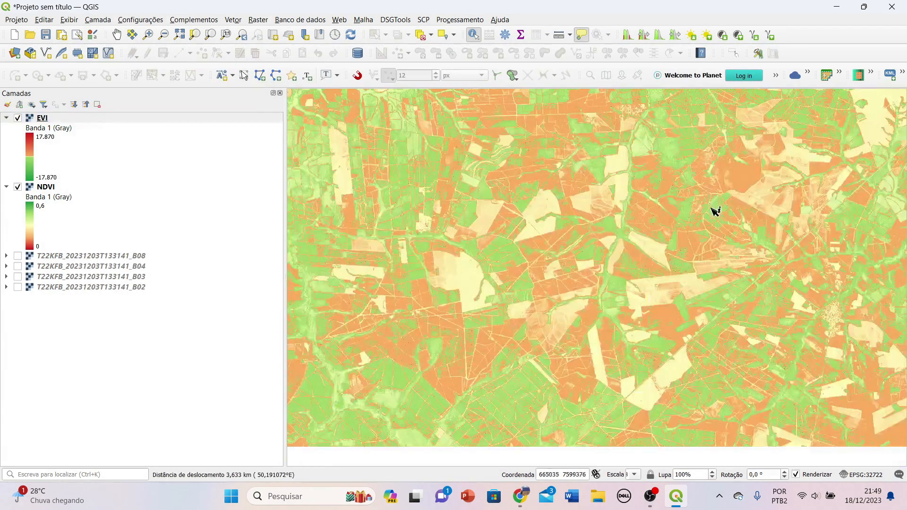
left_click_drag(716, 211, 524, 413)
left_click_drag(740, 203, 482, 440)
left_click_drag(458, 182, 601, 313)
scroll(636, 267, "up", 2)
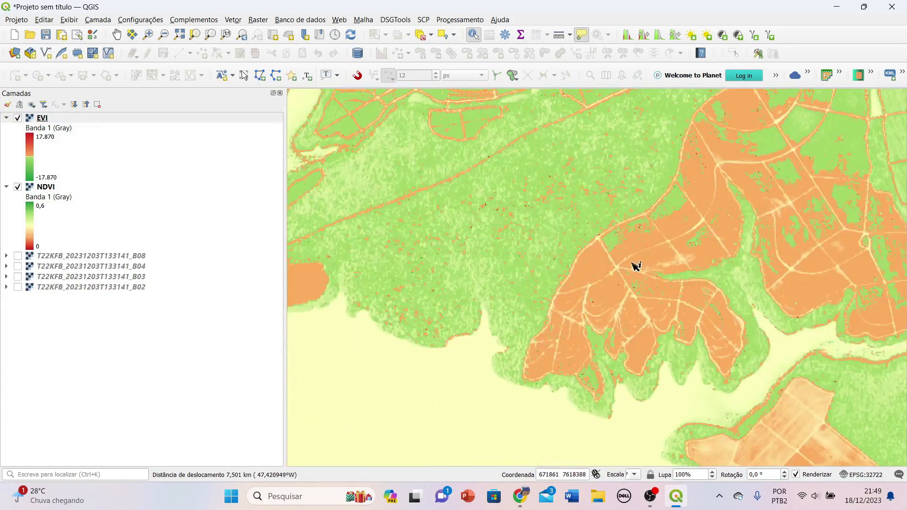
left_click(18, 119)
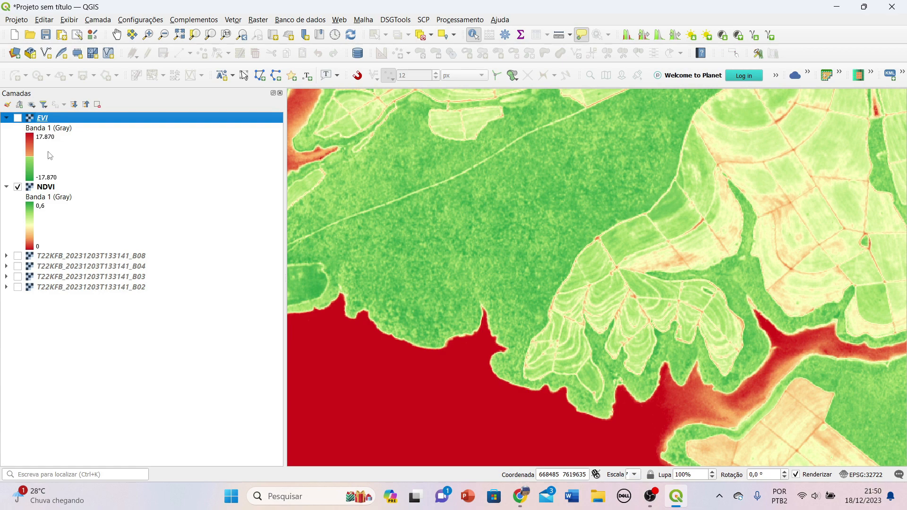
left_click(18, 118)
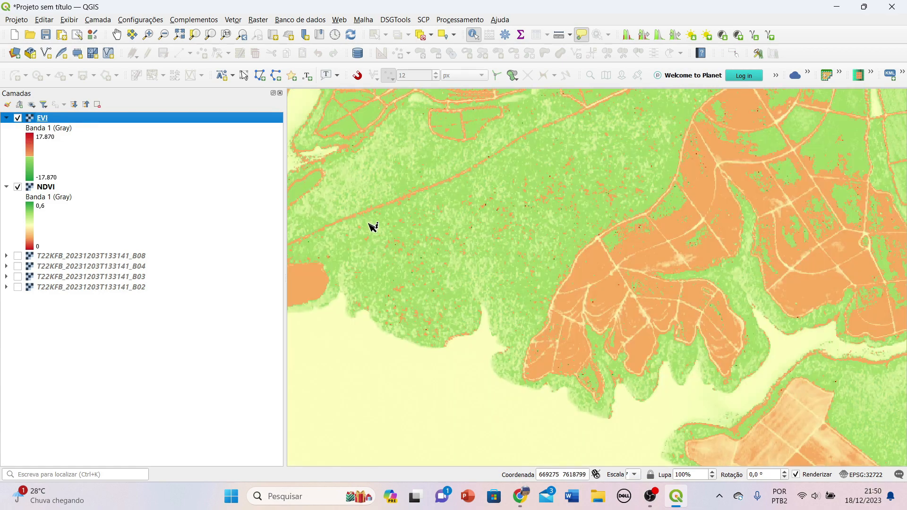
- Compare EVI with NDVI over the dense forest north of the reservoir and examine the surrounding fields
left_click_drag(370, 225, 403, 309)
scroll(537, 345, "up", 1)
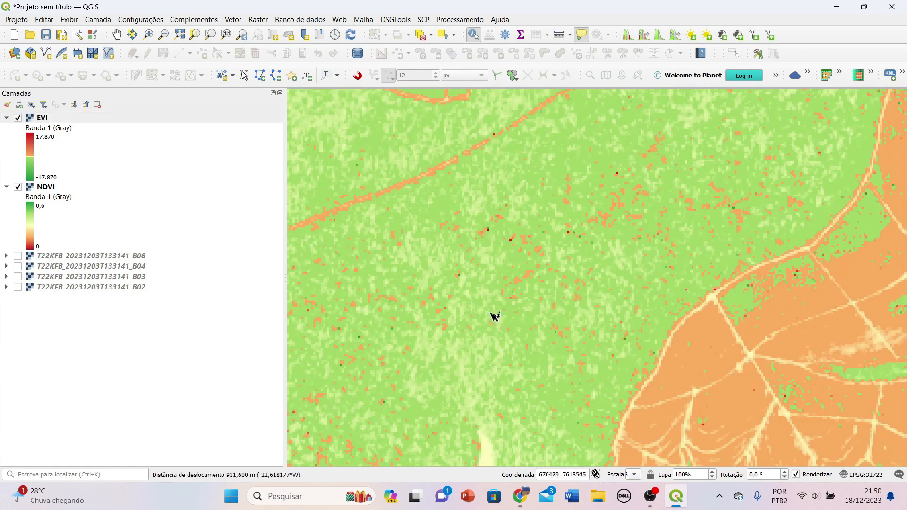
left_click(18, 118)
left_click(18, 118)
left_click(18, 119)
left_click(17, 118)
left_click(18, 119)
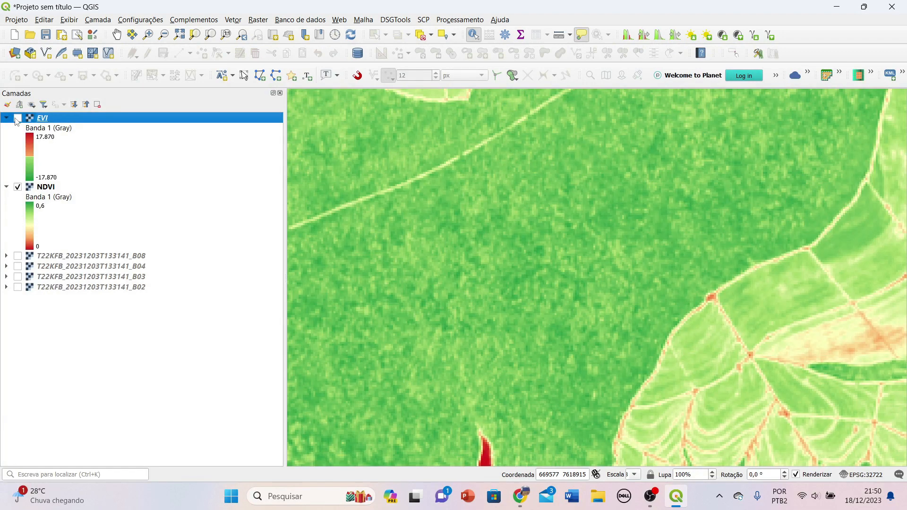
left_click(18, 118)
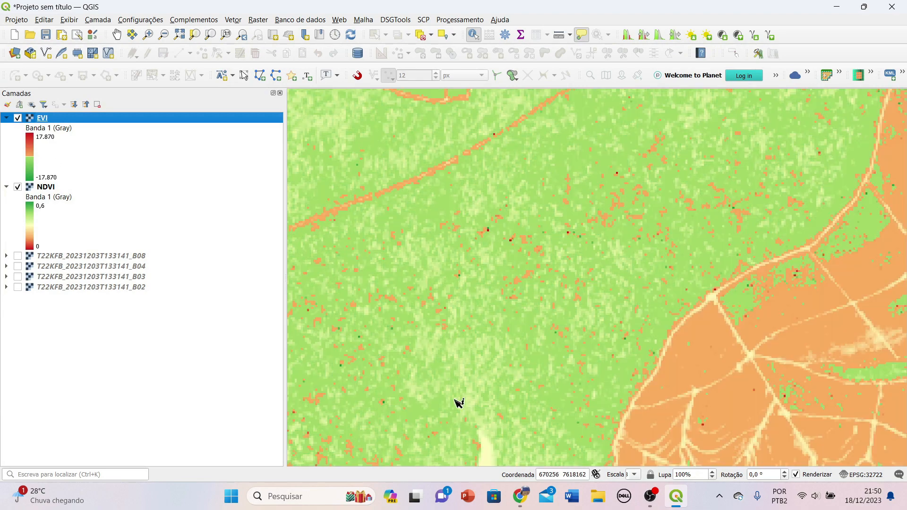
left_click_drag(455, 398, 625, 258)
scroll(387, 370, "down", 1)
left_click_drag(477, 271, 469, 369)
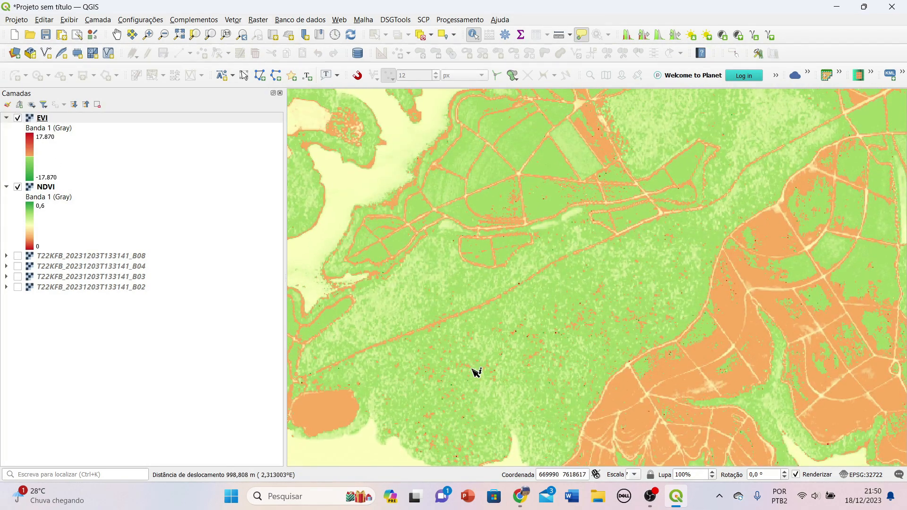
- Hide the EVI and NDVI layers and choose bands B02, B03 and B04 as the input layers of a raster mosaic (Mosaico)
left_click(17, 118)
left_click(17, 187)
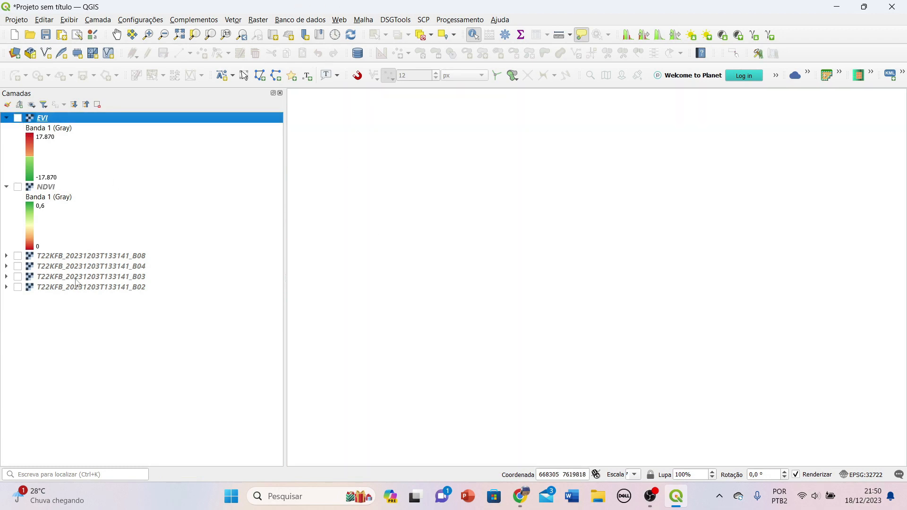
left_click(46, 258)
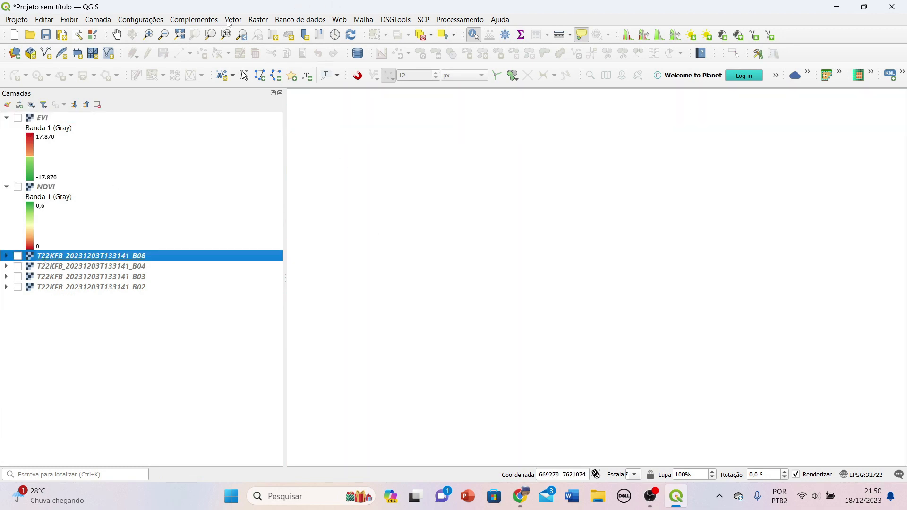
left_click(257, 21)
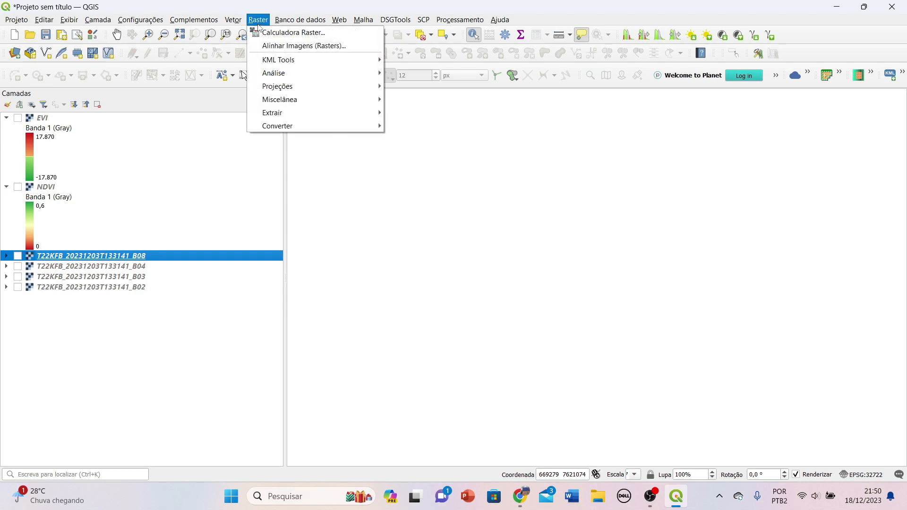
mouse_move(279, 112)
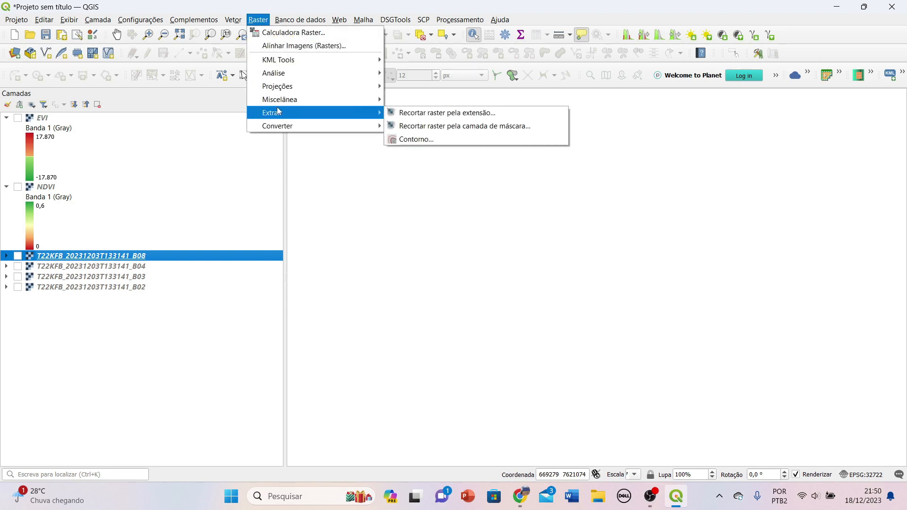
mouse_move(286, 88)
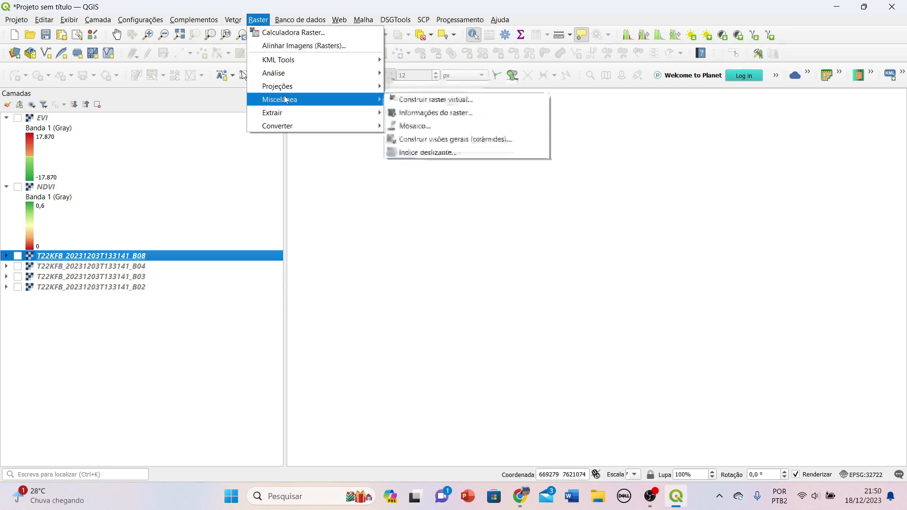
left_click(394, 124)
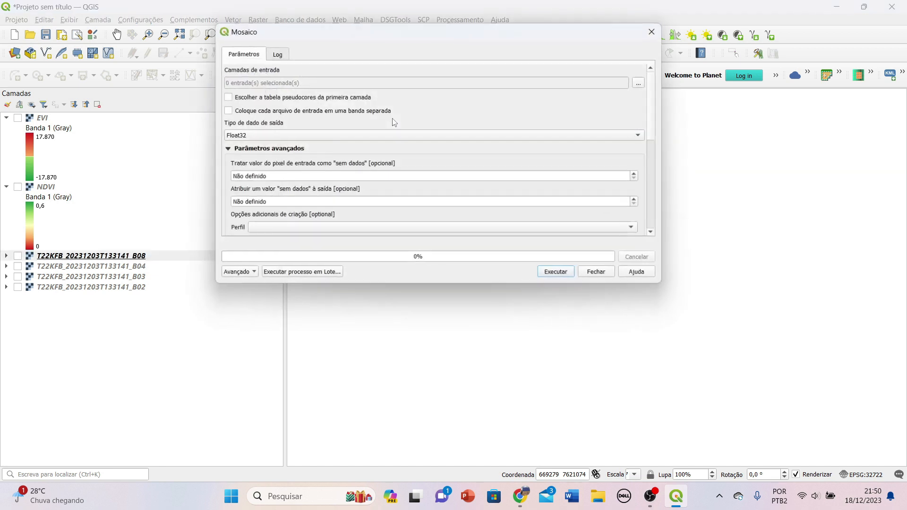
left_click(642, 83)
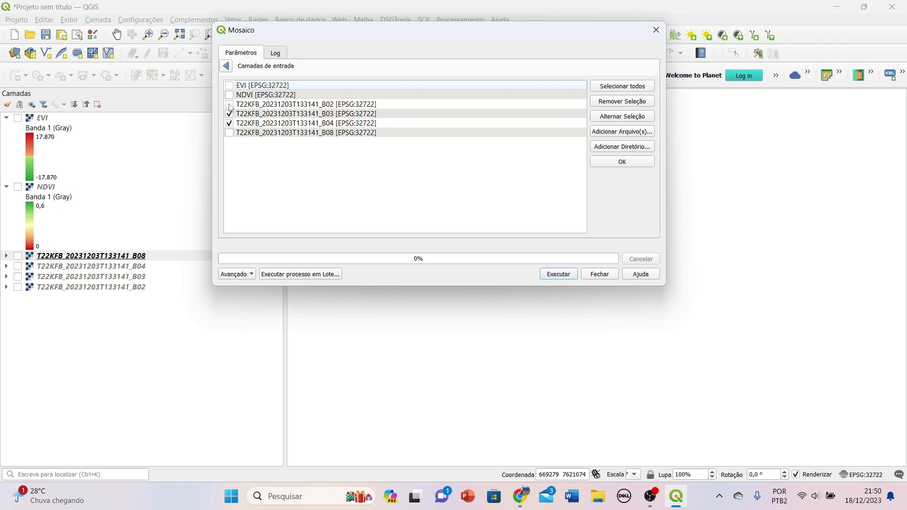
left_click(650, 163)
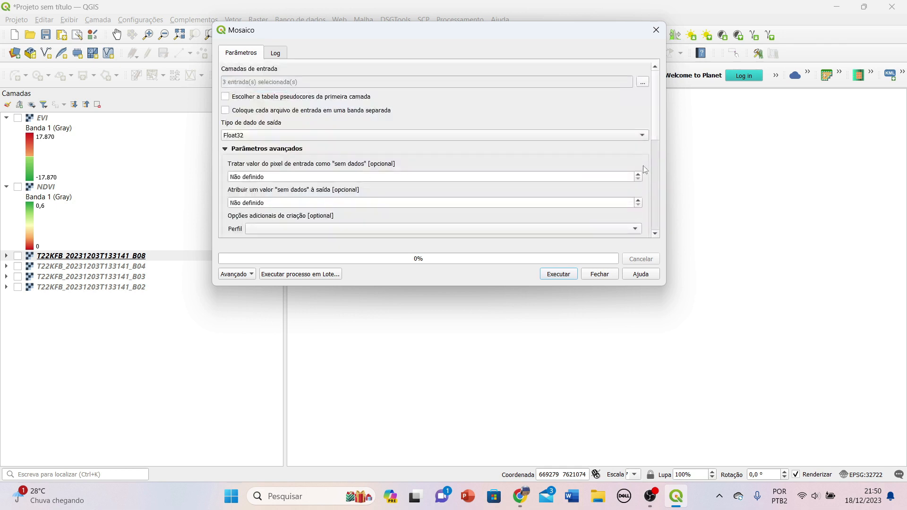
- Run the mosaic with Int16 output, placing each input file in a separate band
left_click(256, 138)
left_click(227, 93)
left_click(225, 111)
left_click(545, 278)
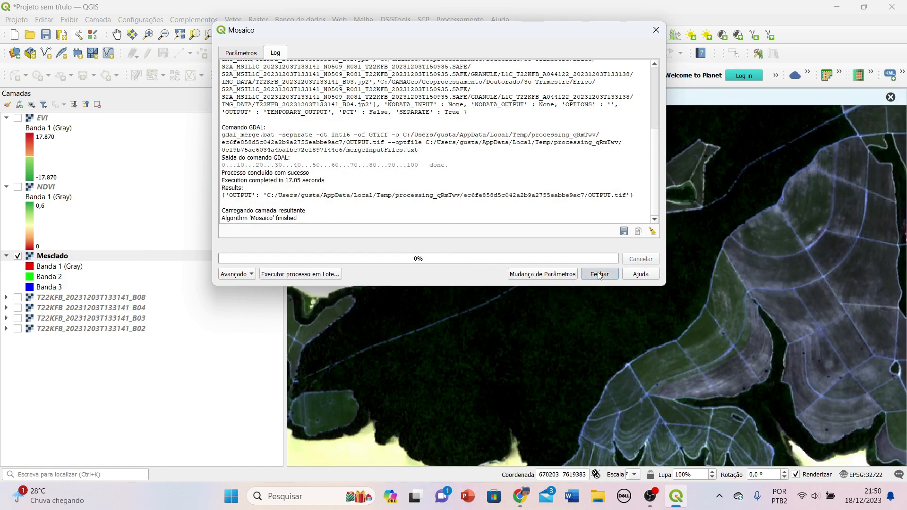
- Close the finished mosaic and set the Mesclado layer's red channel to Banda 3 and blue channel to Banda 1 (Gray)
left_click(599, 274)
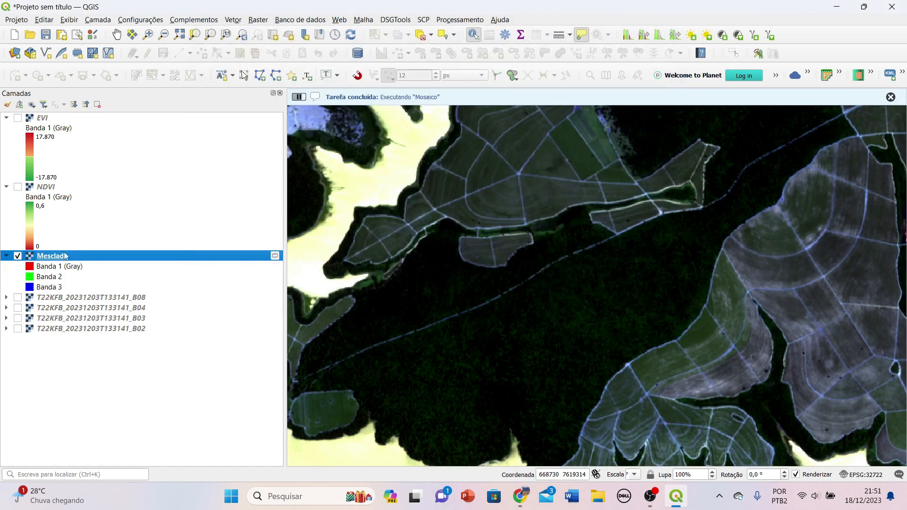
right_click(76, 256)
left_click(104, 491)
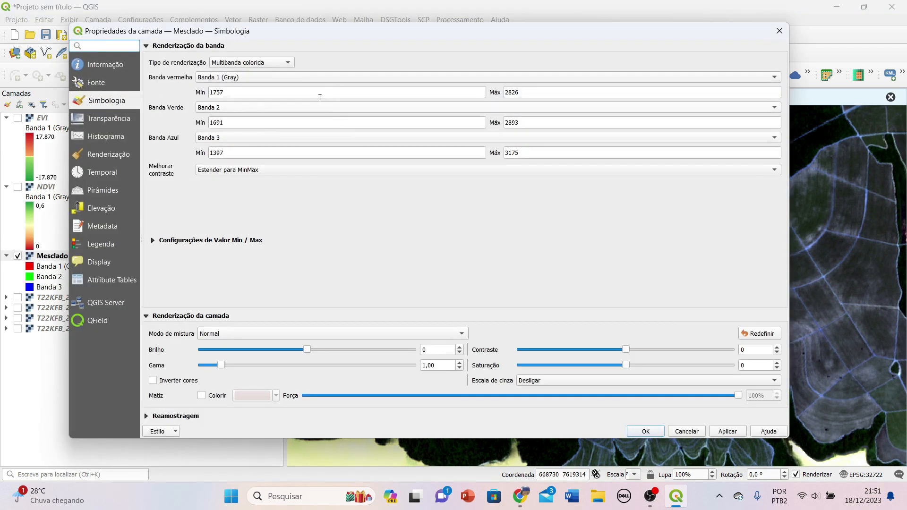
left_click(308, 78)
left_click(264, 104)
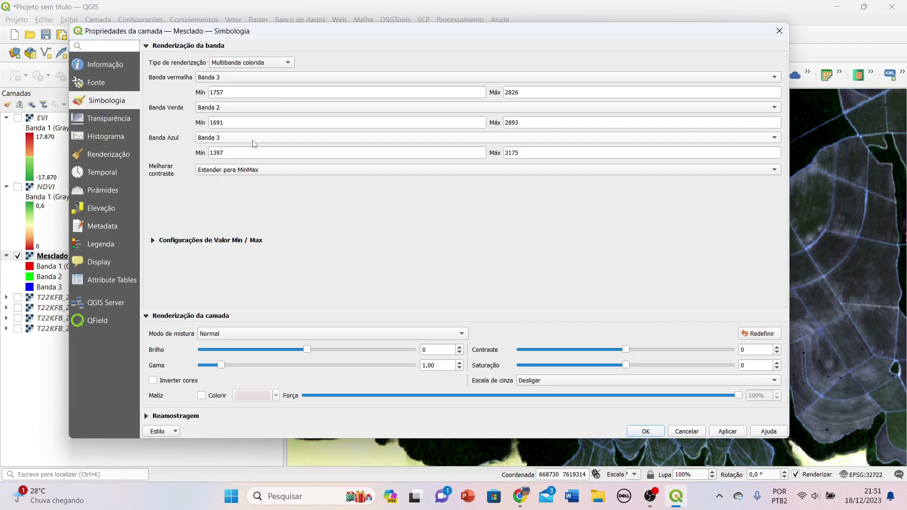
left_click(251, 137)
left_click(250, 116)
left_click(729, 431)
left_click(659, 433)
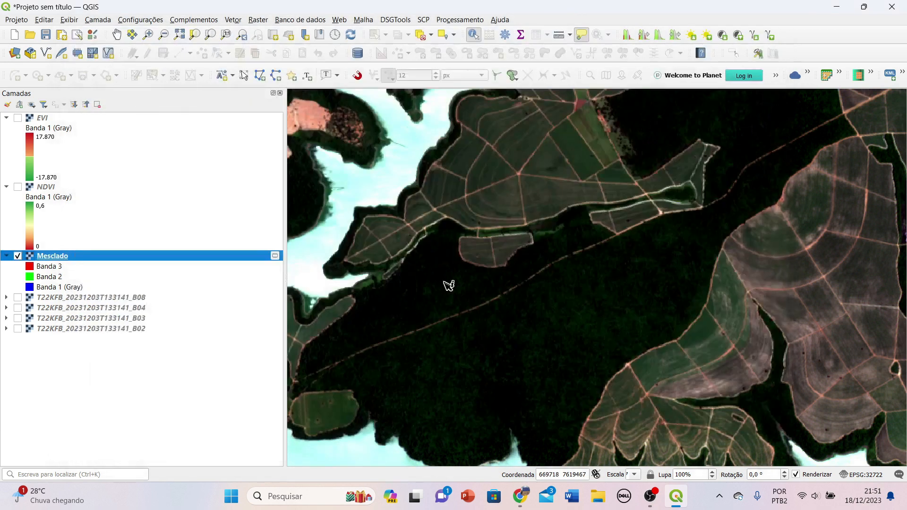
- Try a full-dataset cumulative cut stretch and a local histogram stretch on the Mesclado layer
left_click_drag(508, 305, 687, 253)
left_click_drag(484, 206, 505, 252)
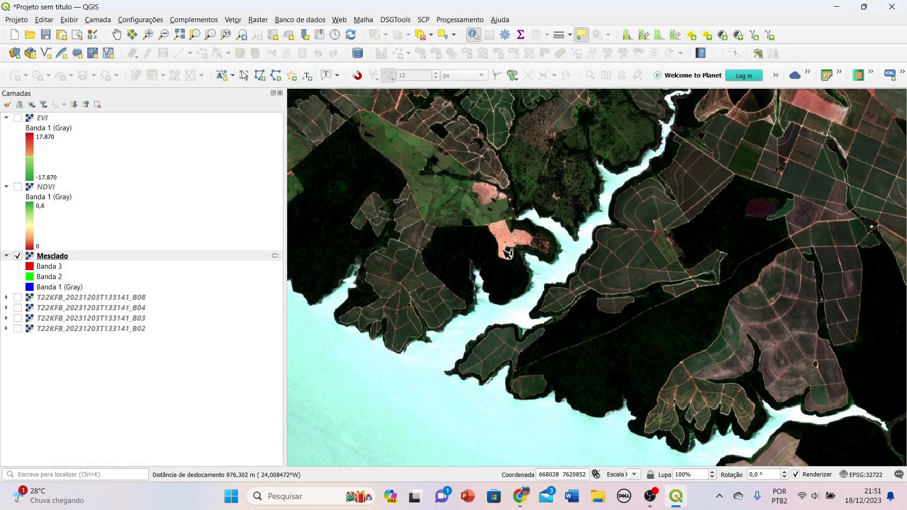
right_click(35, 256)
left_click(72, 493)
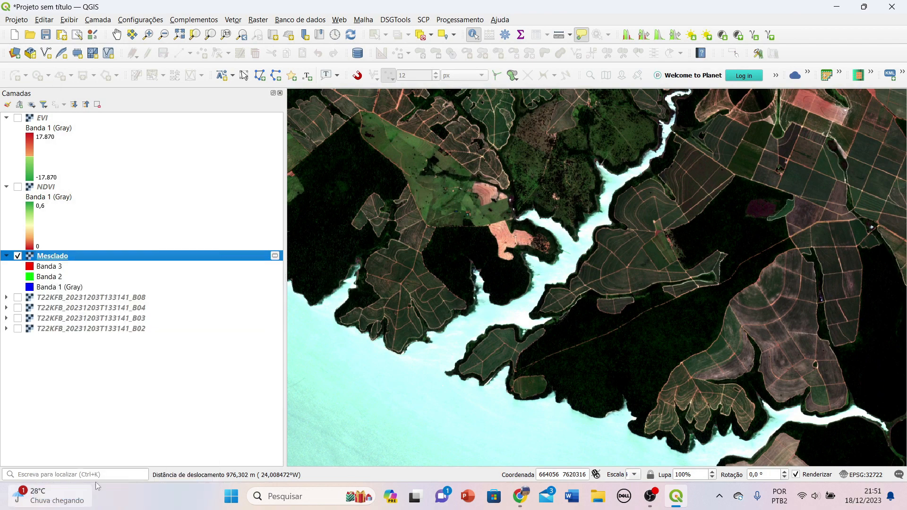
left_click(779, 32)
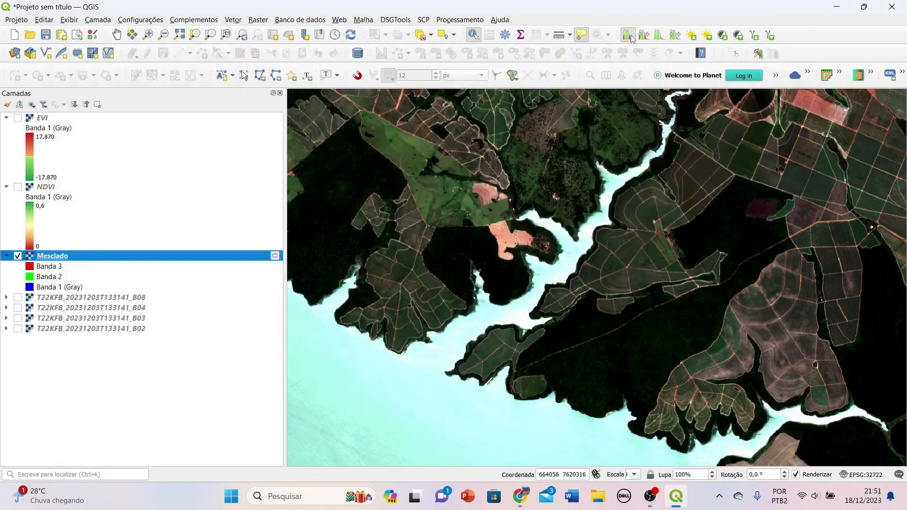
left_click(642, 36)
left_click(659, 36)
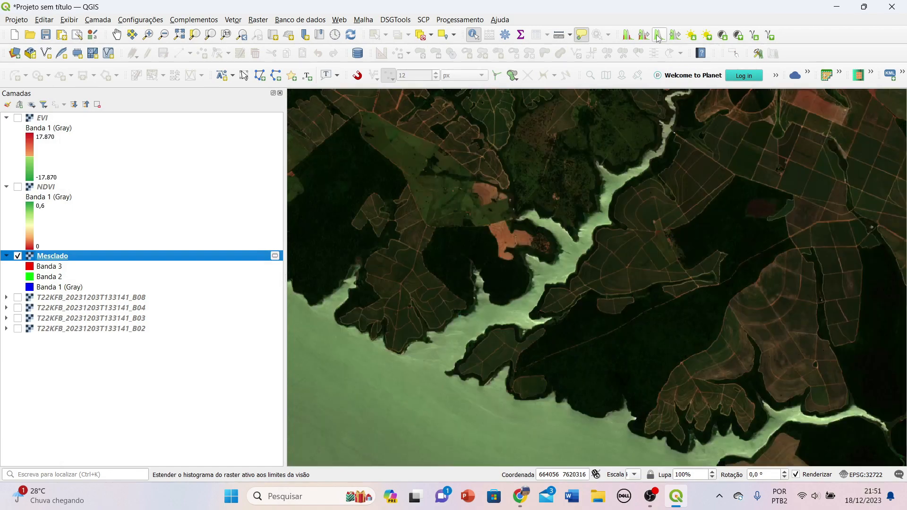
- Apply a local cumulative cut stretch to the Mesclado layer and view the fields around the reservoir
left_click(627, 36)
scroll(489, 236, "down", 1)
left_click_drag(584, 170, 567, 236)
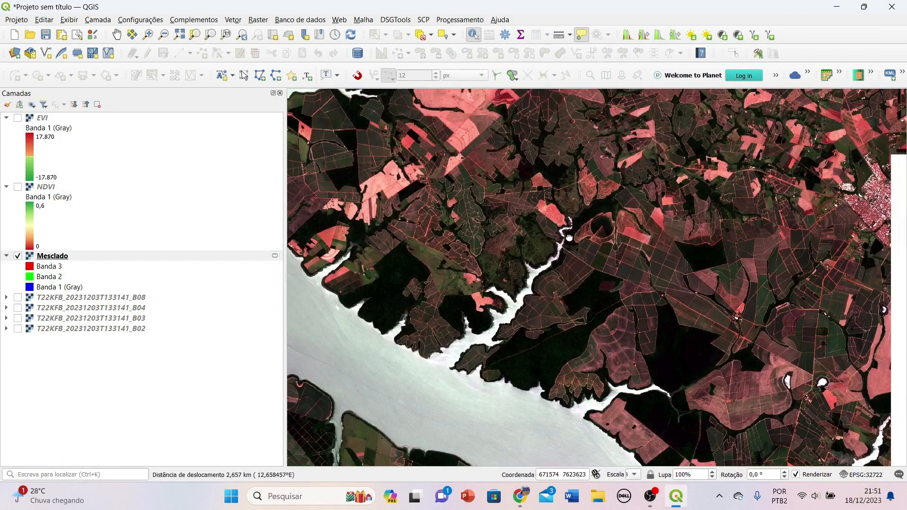
left_click_drag(722, 398, 657, 350)
scroll(657, 350, "up", 1)
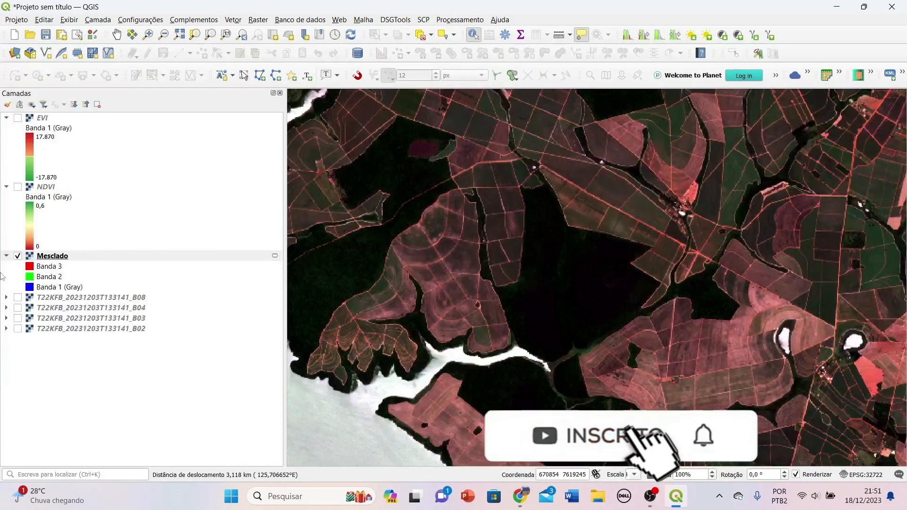
- Try the Mesclado layer with Banda 1 (Gray) as the red channel and Banda 3 as the blue channel
right_click(76, 258)
left_click(109, 492)
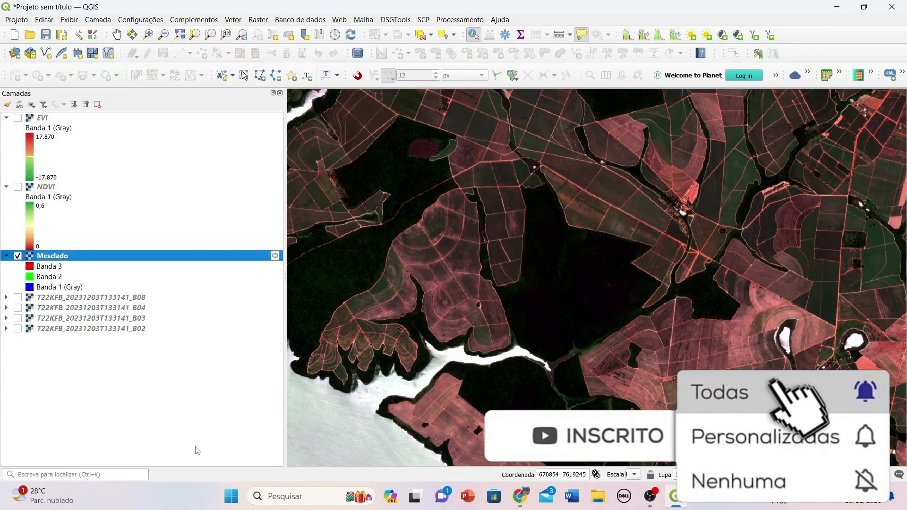
left_click(227, 138)
left_click(217, 162)
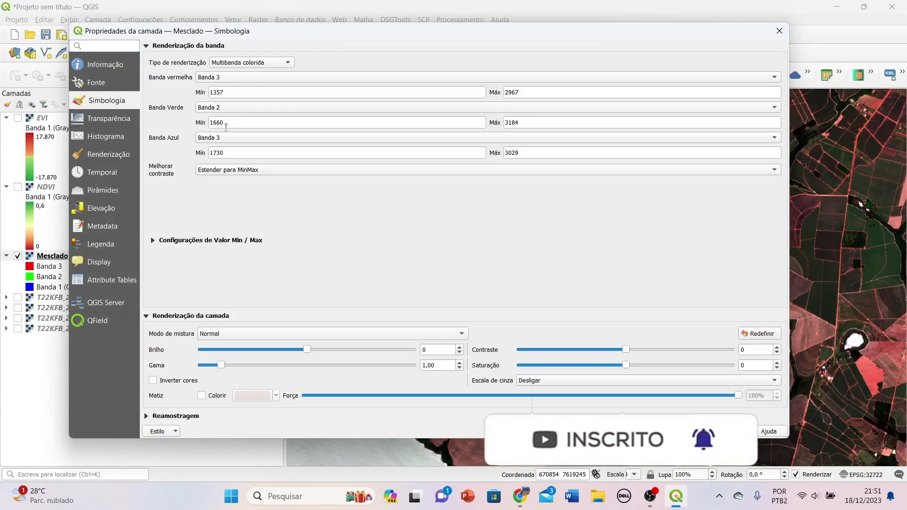
left_click(222, 77)
left_click(222, 121)
left_click(222, 77)
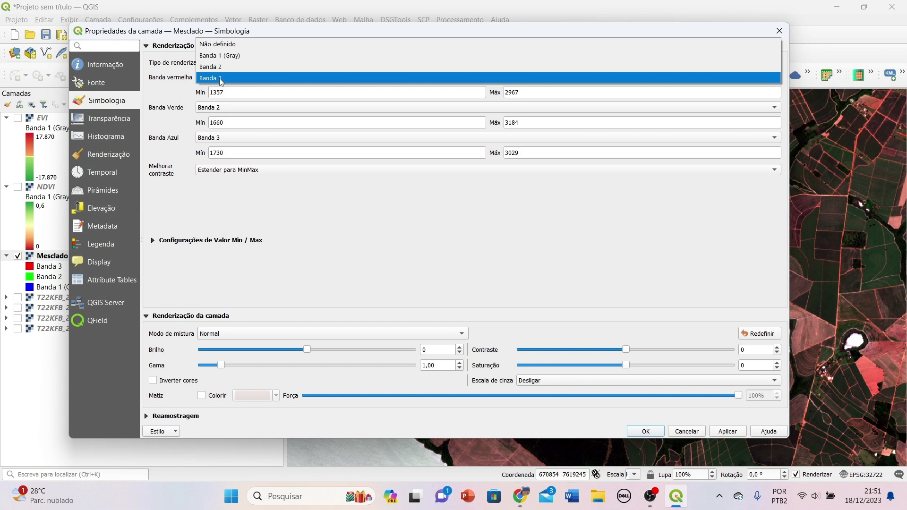
left_click(222, 55)
left_click(732, 432)
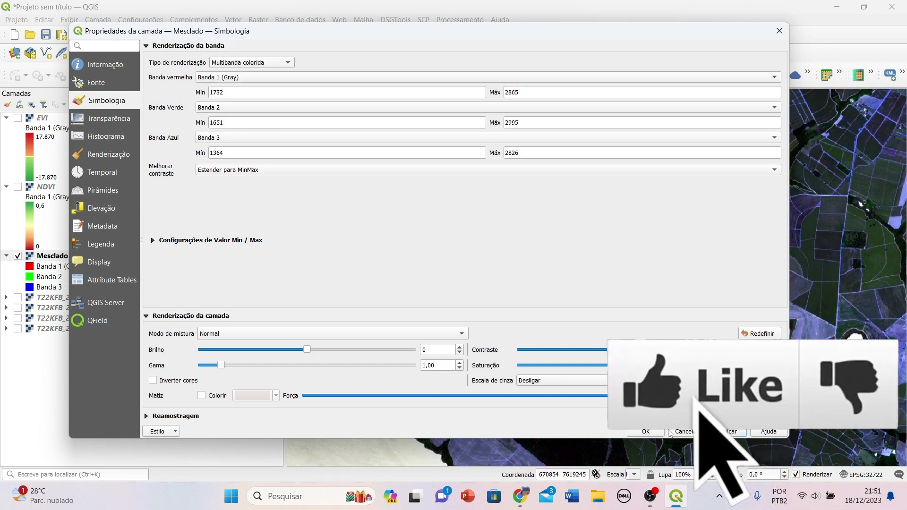
- Return the Mesclado layer to Banda 3 for red and Banda 1 (Gray) for blue and apply the rendering
left_click(224, 79)
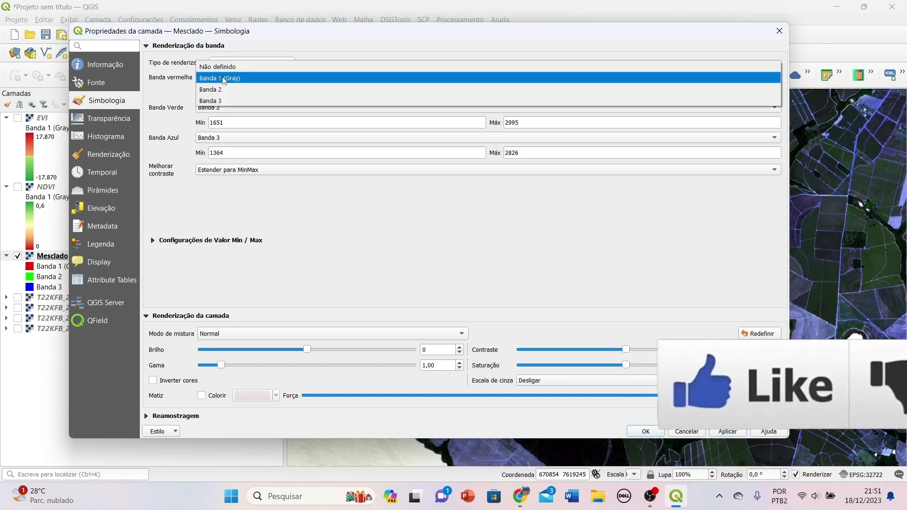
left_click(227, 102)
left_click(231, 138)
left_click(236, 125)
left_click(727, 433)
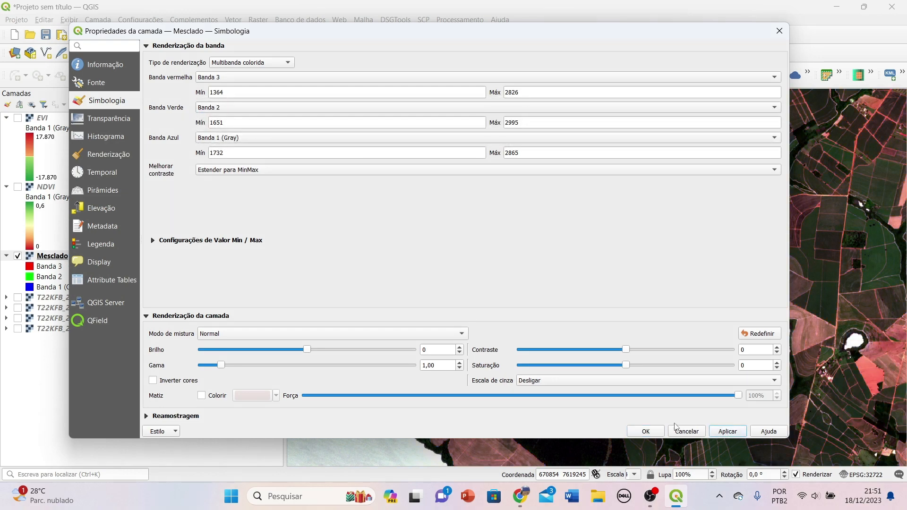
left_click(646, 431)
- Set the Mesclado layer's brightness (Brilho) to 62 and apply it
scroll(404, 352, "up", 1)
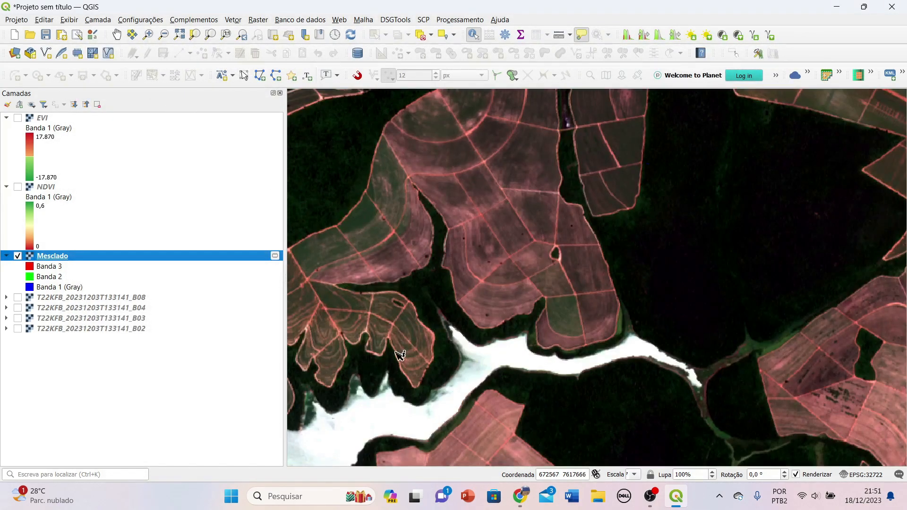
left_click_drag(402, 350, 401, 442)
scroll(565, 310, "down", 1)
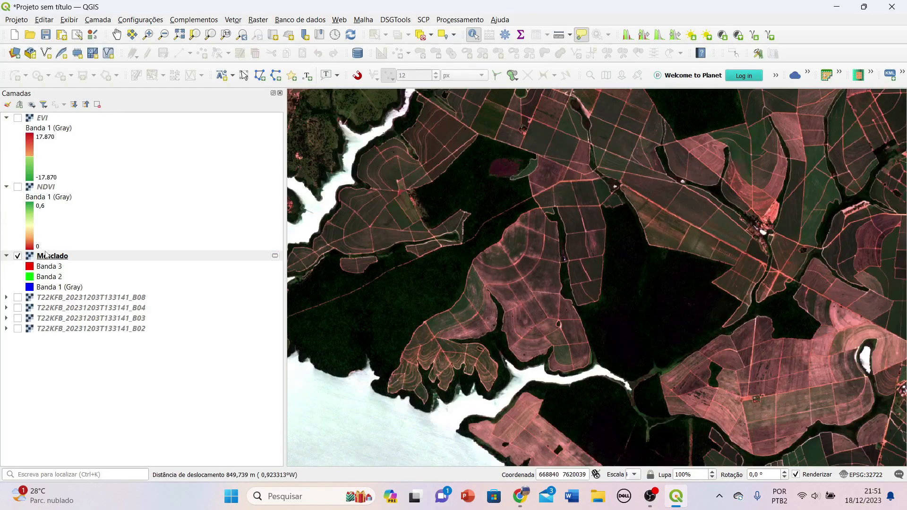
right_click(45, 255)
left_click(83, 491)
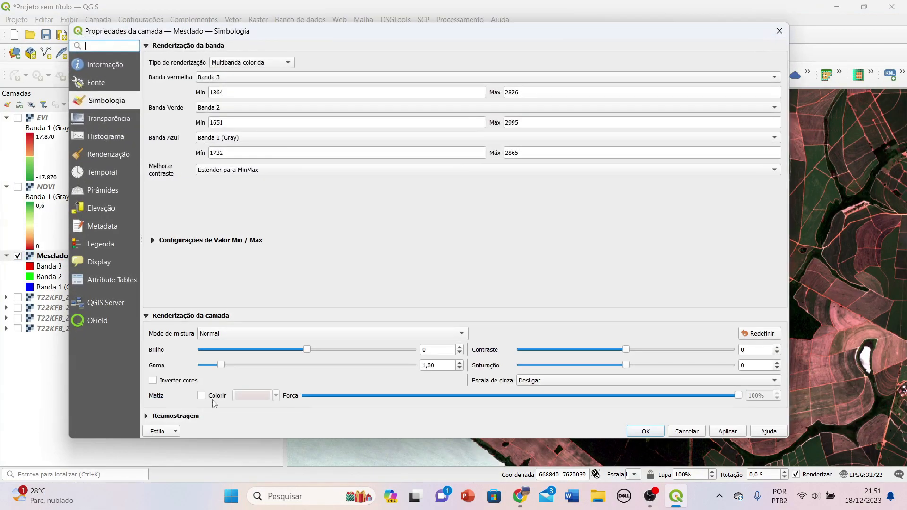
left_click_drag(316, 355, 338, 355)
left_click(723, 432)
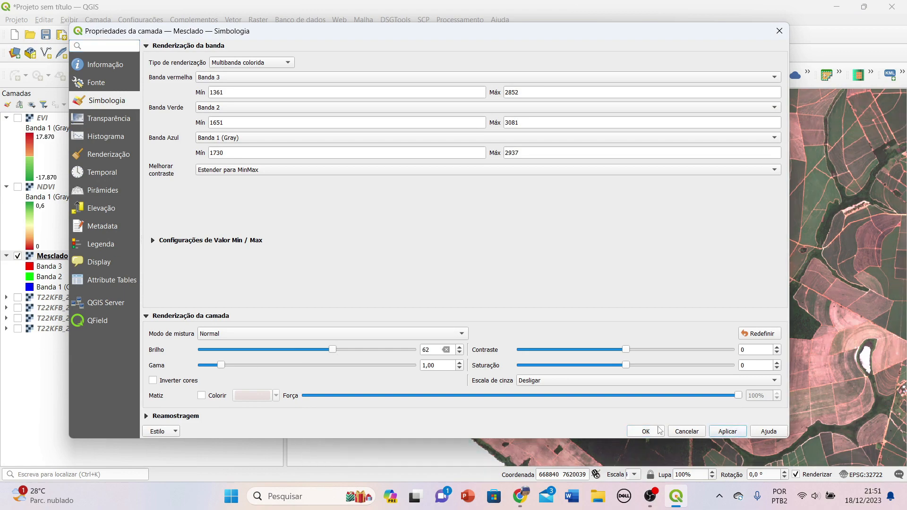
left_click(651, 431)
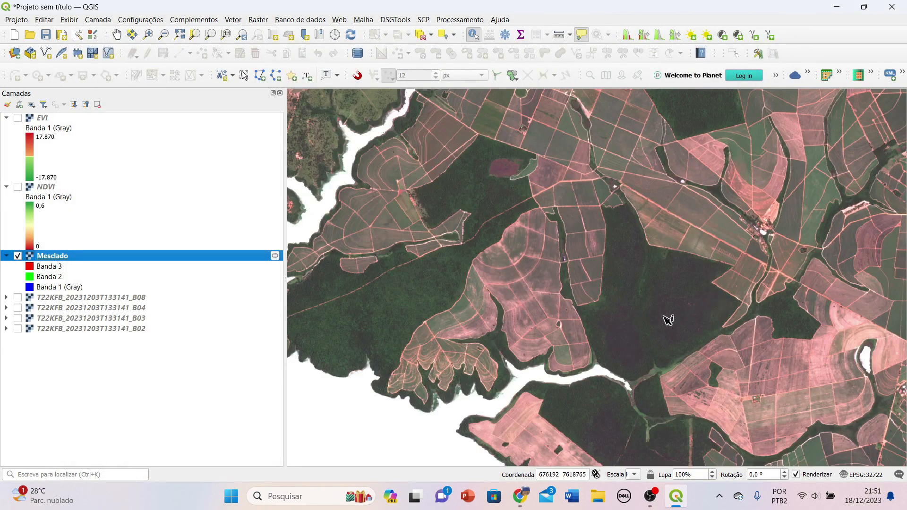
- Examine the dense forest and contoured fields in the Mesclado image and compare them with the NDVI layer
scroll(614, 321, "up", 3)
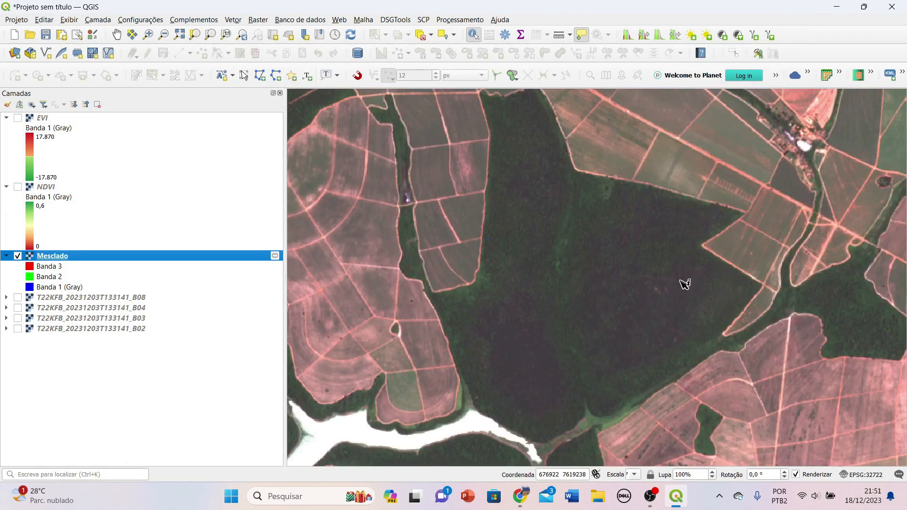
left_click_drag(418, 227, 489, 245)
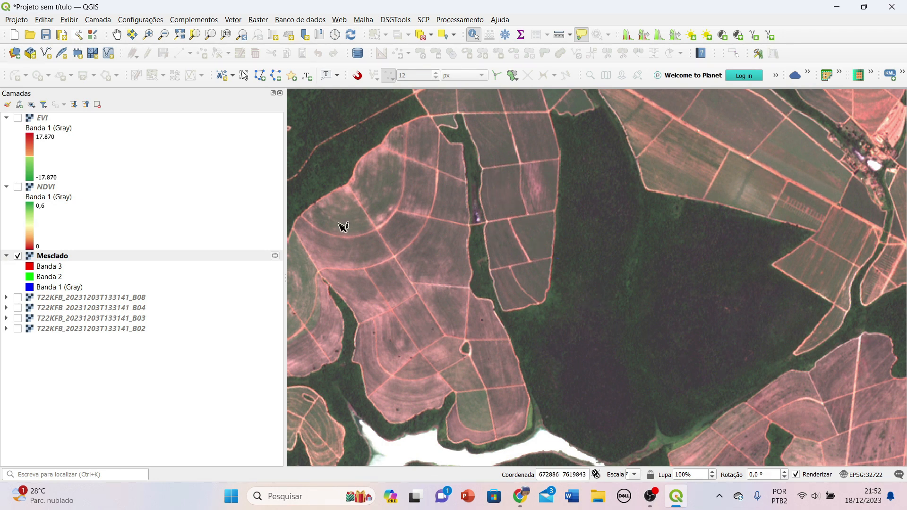
left_click_drag(377, 231, 497, 205)
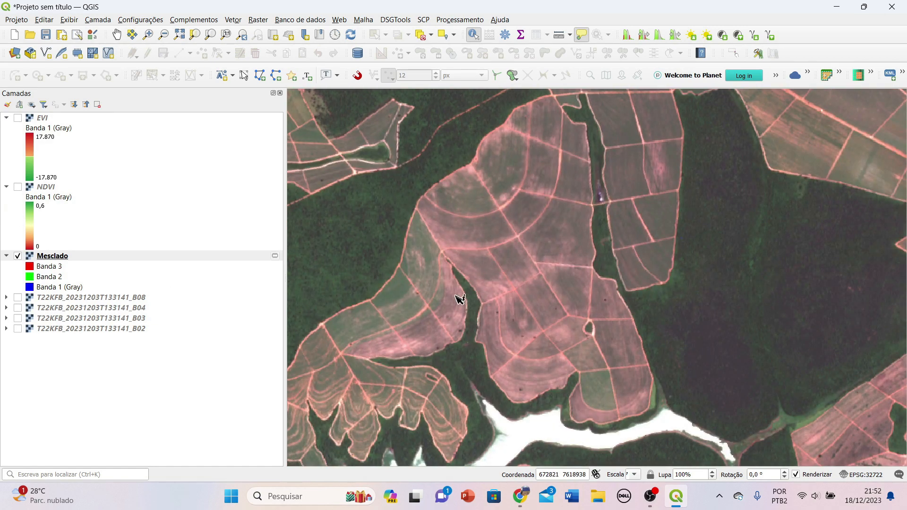
left_click(18, 188)
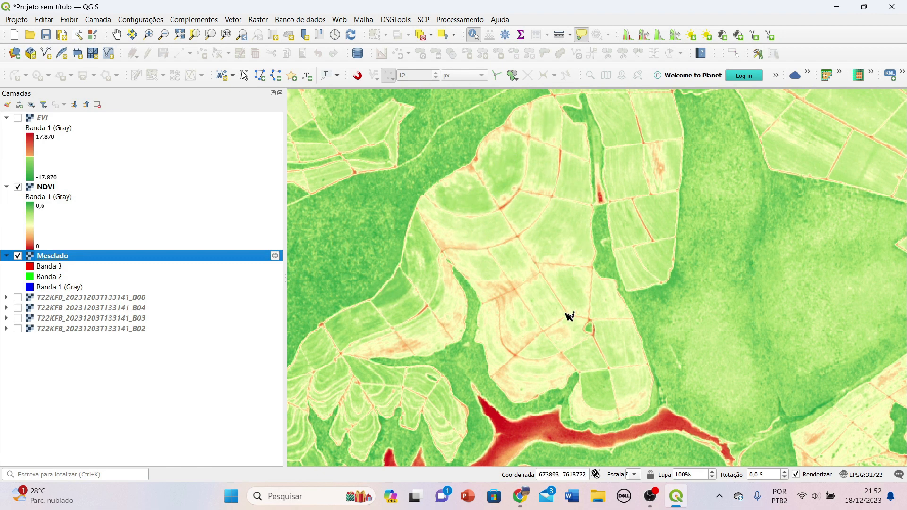
left_click(596, 293)
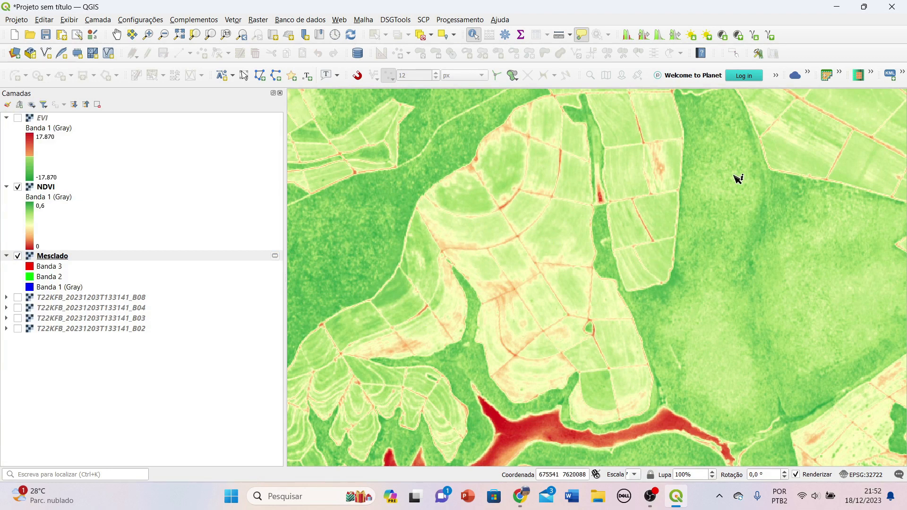
left_click_drag(858, 342, 759, 338)
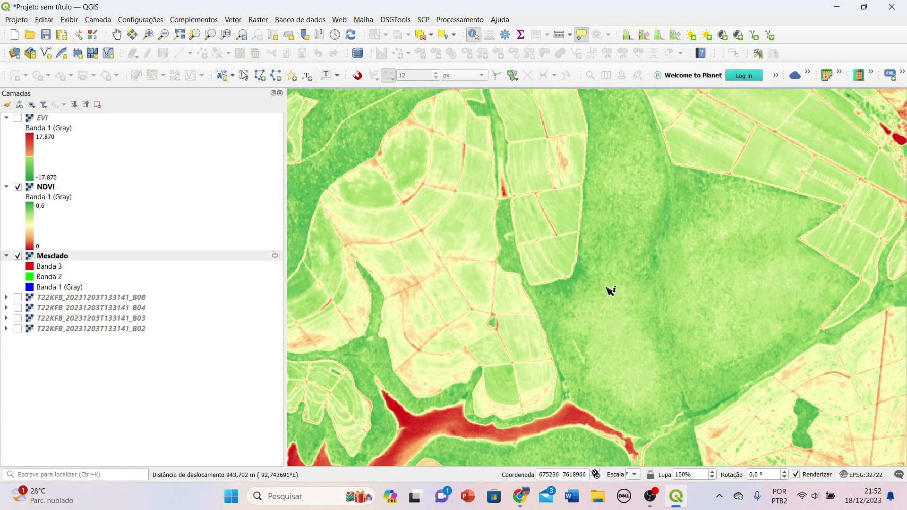
left_click(17, 187)
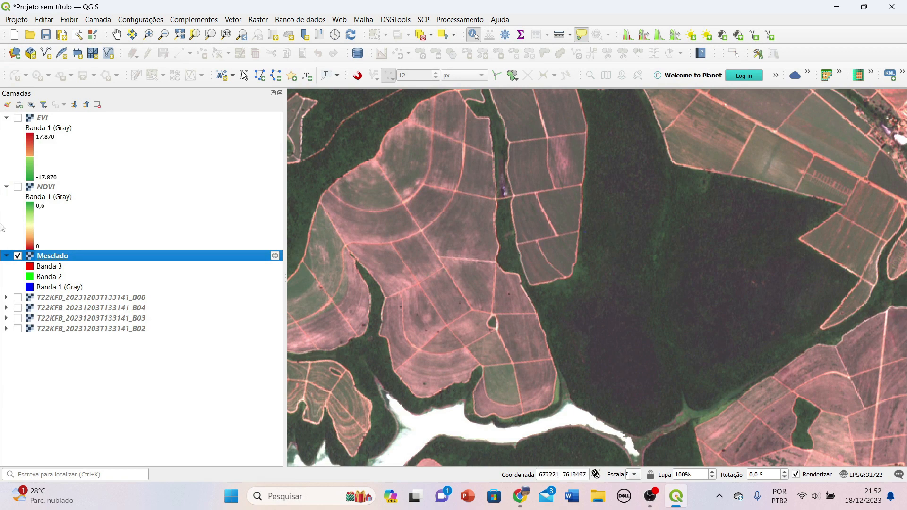
- Show NDVI again and examine its variation within the forest and the fields north of the reservoir
left_click(18, 187)
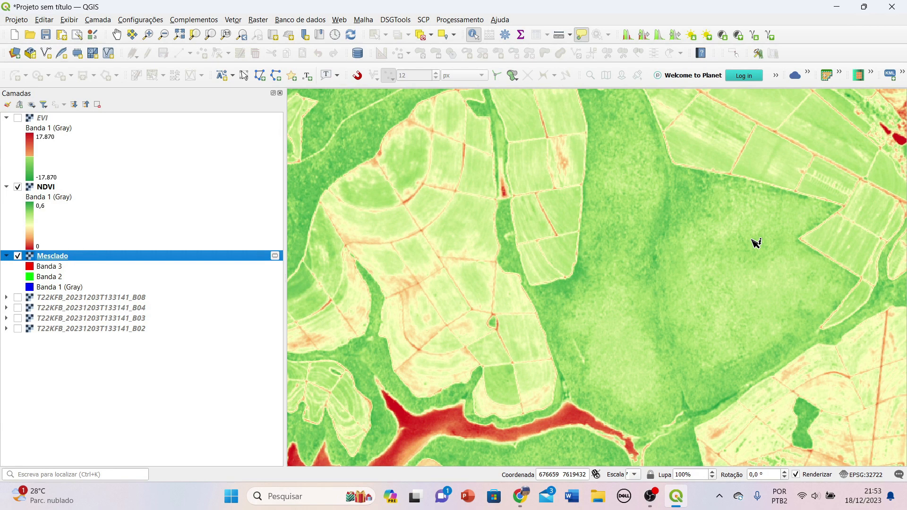
left_click_drag(747, 242, 695, 304)
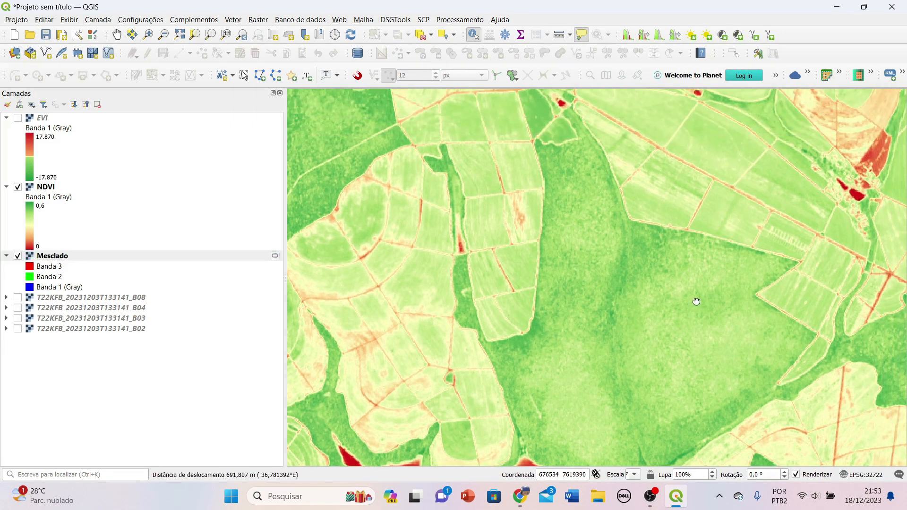
left_click_drag(694, 338, 672, 316)
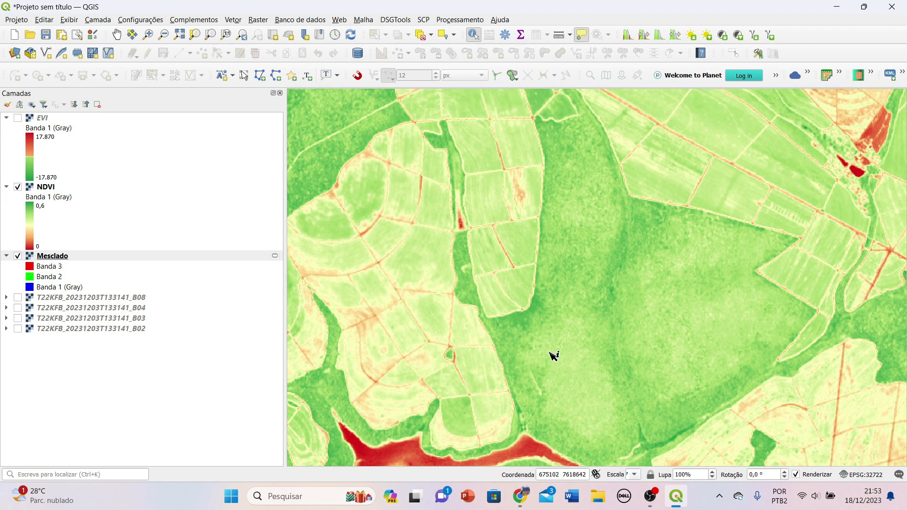
left_click_drag(549, 351, 648, 320)
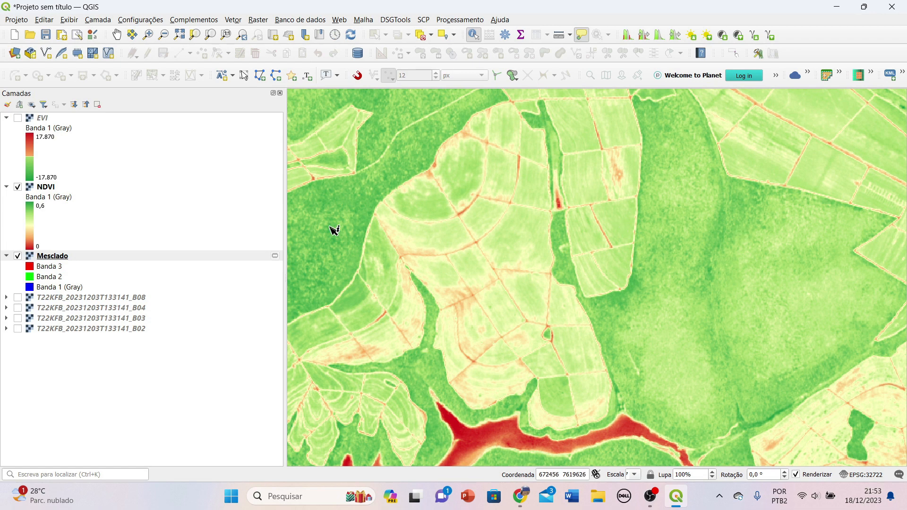
- Hide NDVI, view the same fields and forest in the Mesclado image, and show the EVI layer over them
left_click(18, 187)
left_click_drag(618, 315, 677, 375)
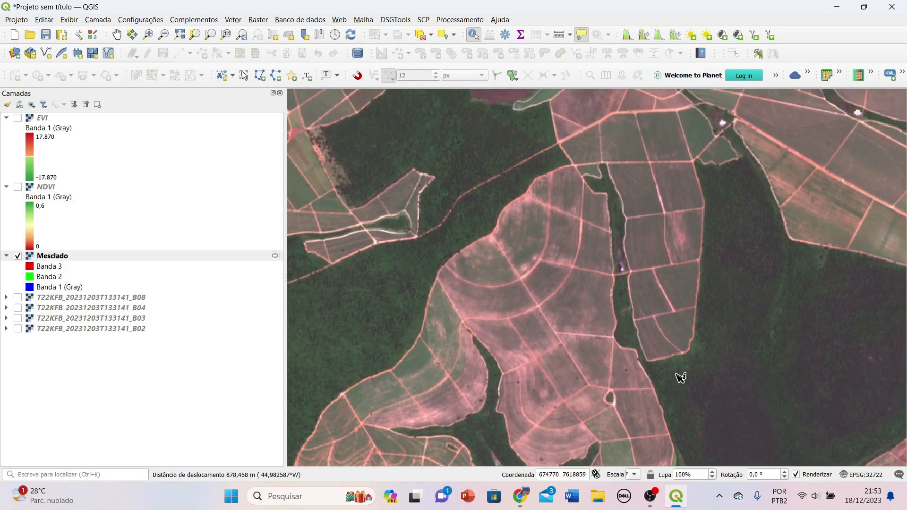
left_click_drag(704, 336, 675, 289)
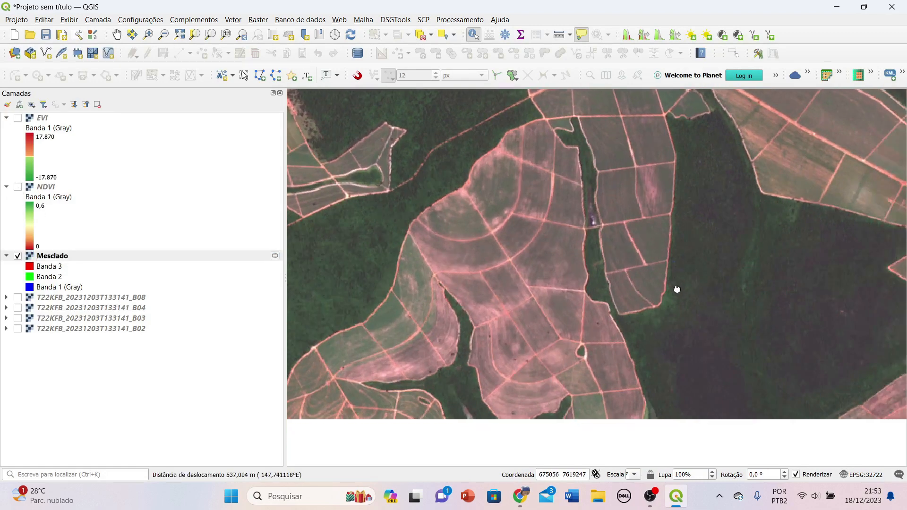
left_click(18, 118)
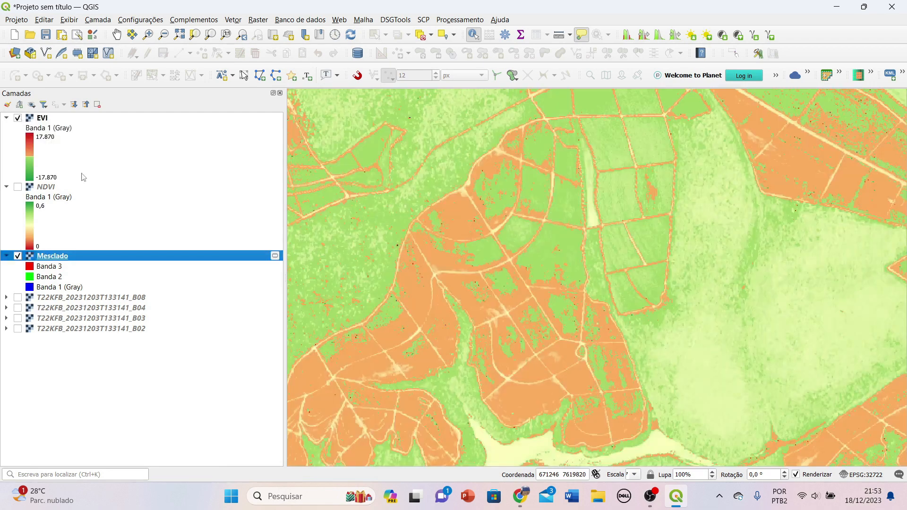
- Compare the EVI layer with NDVI over the fields and forest north of the reservoir arm
left_click_drag(727, 339, 610, 338)
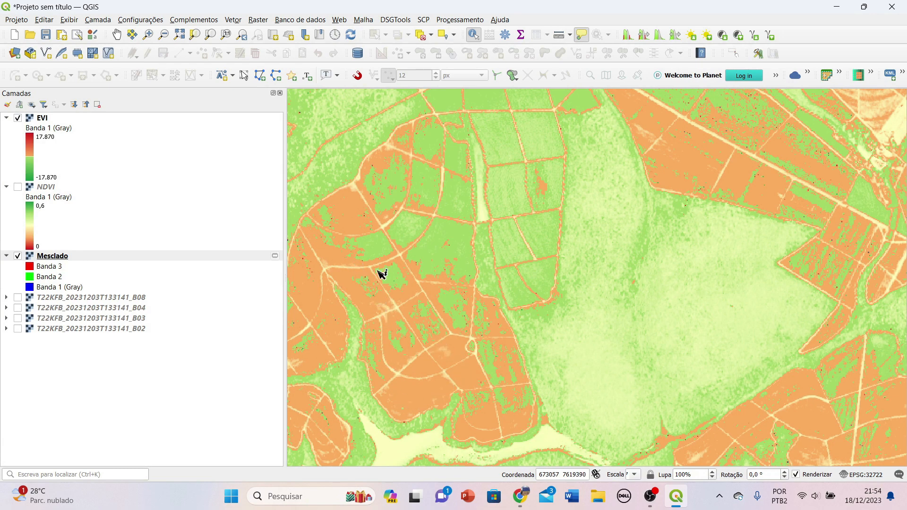
left_click_drag(382, 308, 435, 300)
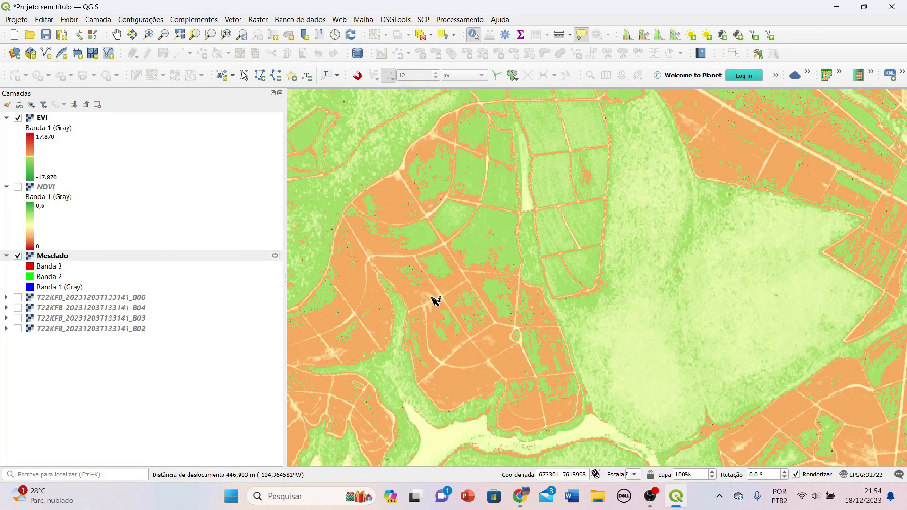
left_click(17, 188)
left_click(17, 118)
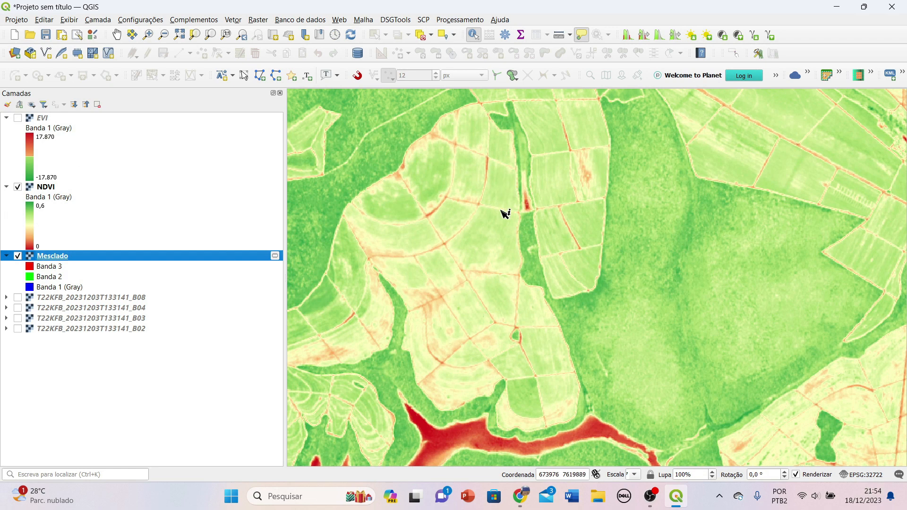
left_click(17, 118)
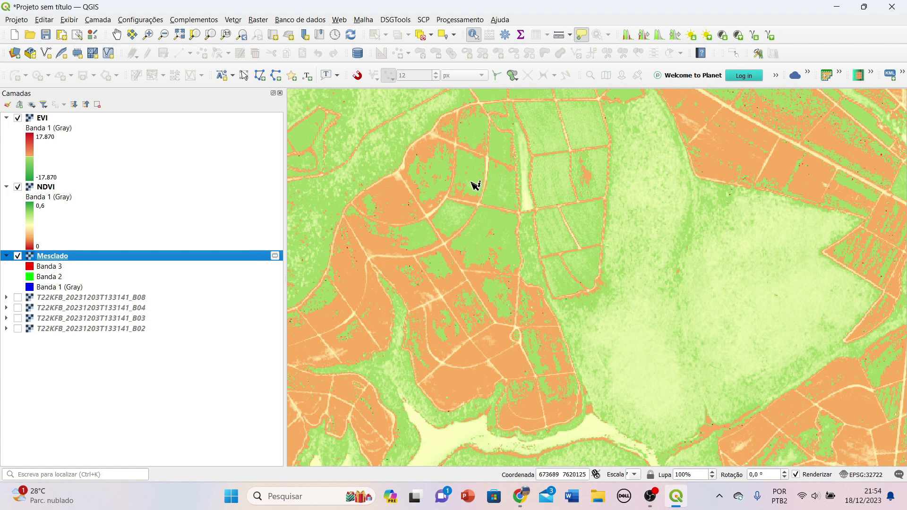
- Hide the NDVI and EVI layers and examine the curved field plots up close in the Mesclado image
left_click(17, 186)
left_click(17, 118)
scroll(486, 164, "up", 3)
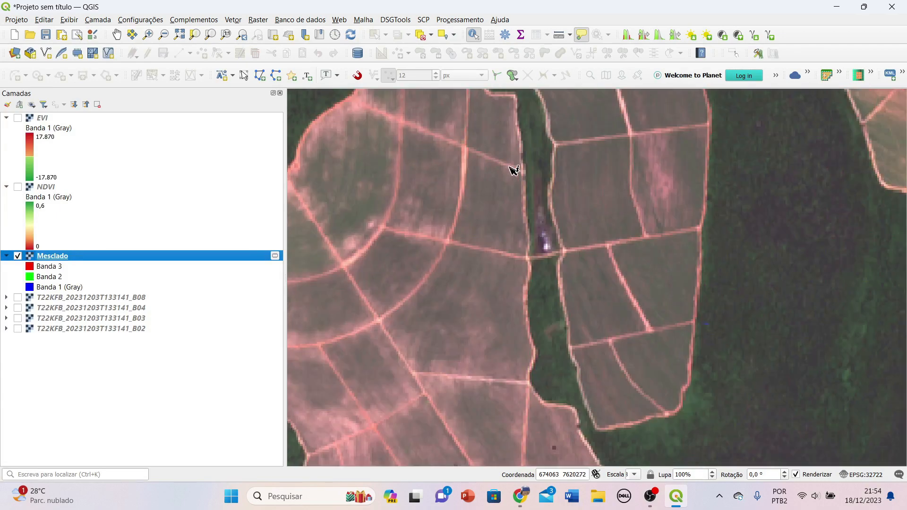
scroll(543, 259, "down", 1)
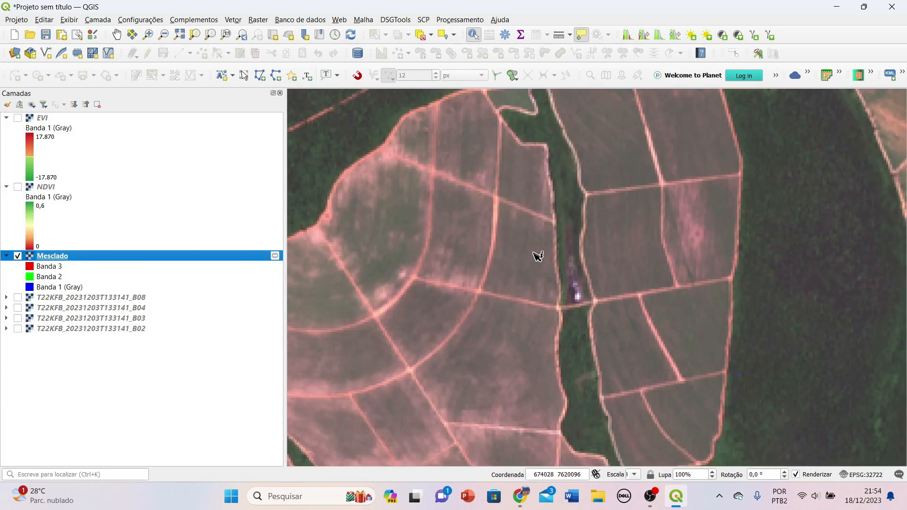
left_click_drag(459, 267, 518, 233)
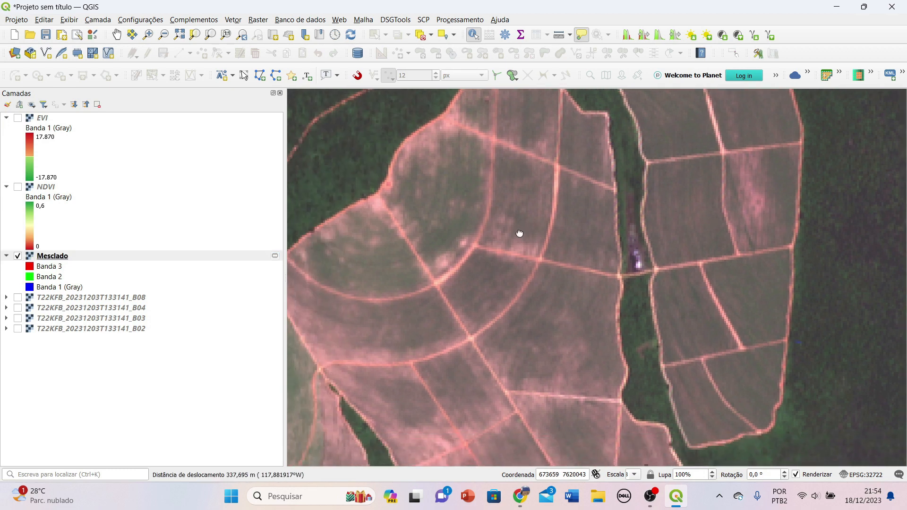
left_click_drag(510, 365, 479, 250)
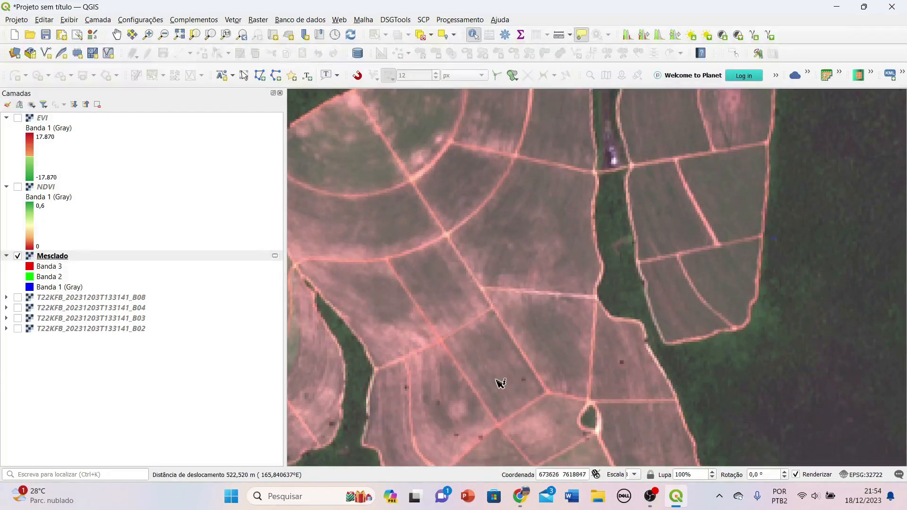
left_click_drag(577, 211, 514, 388)
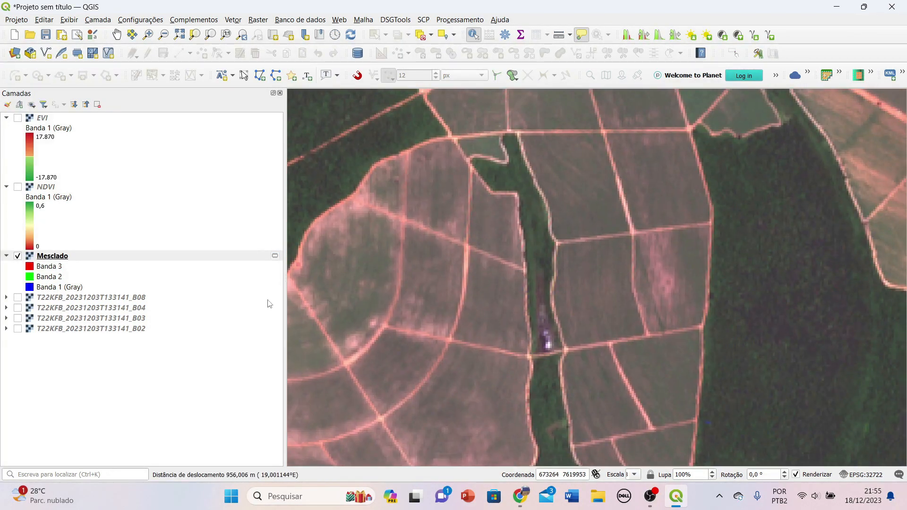
- Show EVI over the curved field plots, examine it, and hide it again to compare with the Mesclado image
left_click(18, 118)
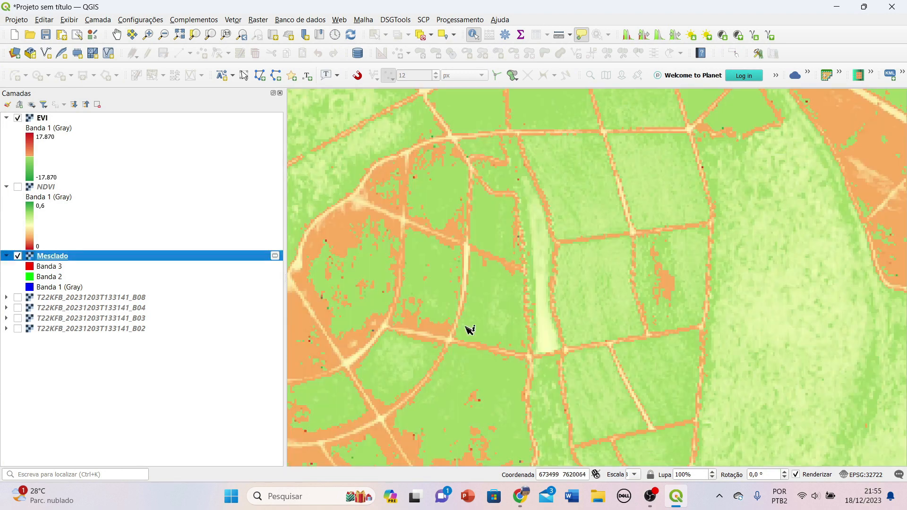
left_click_drag(465, 418, 486, 313)
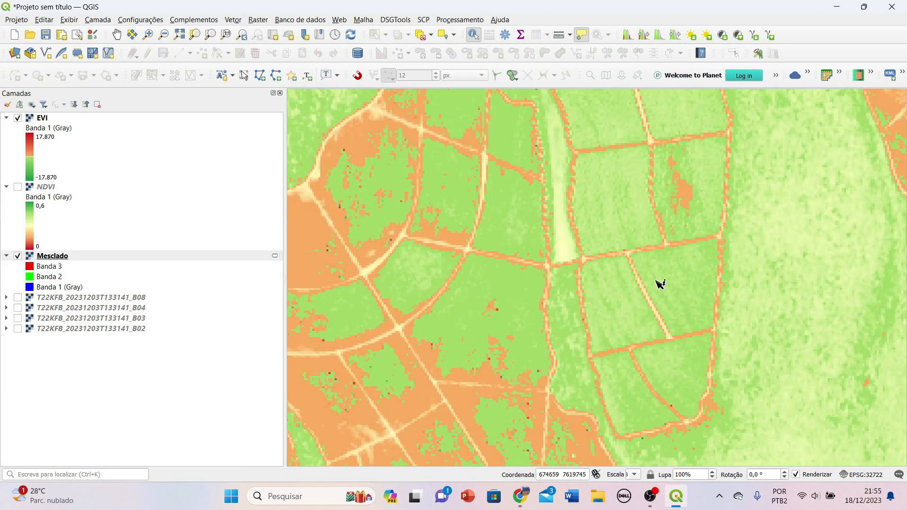
left_click(18, 118)
double_click(53, 256)
left_click(780, 31)
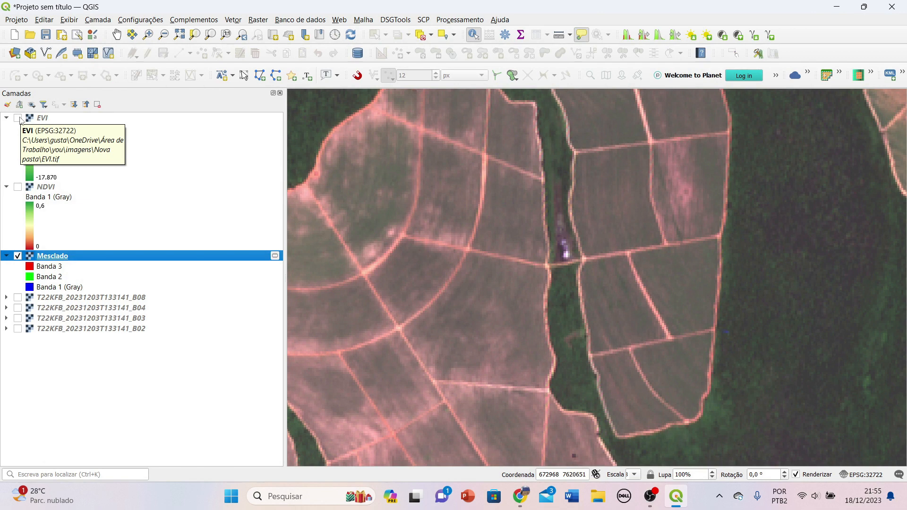
scroll(411, 272, "down", 1)
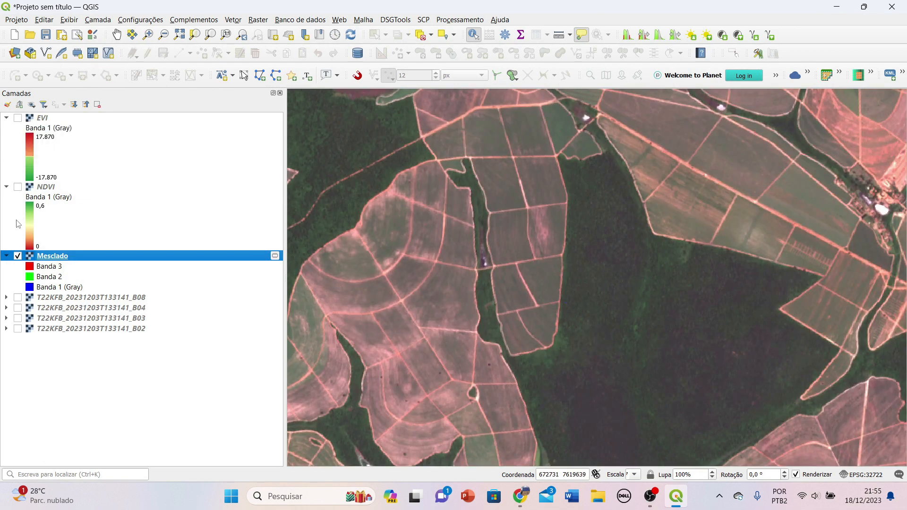
- Show the NDVI layer and compare it with EVI across the large forest beside the field plots
left_click(18, 187)
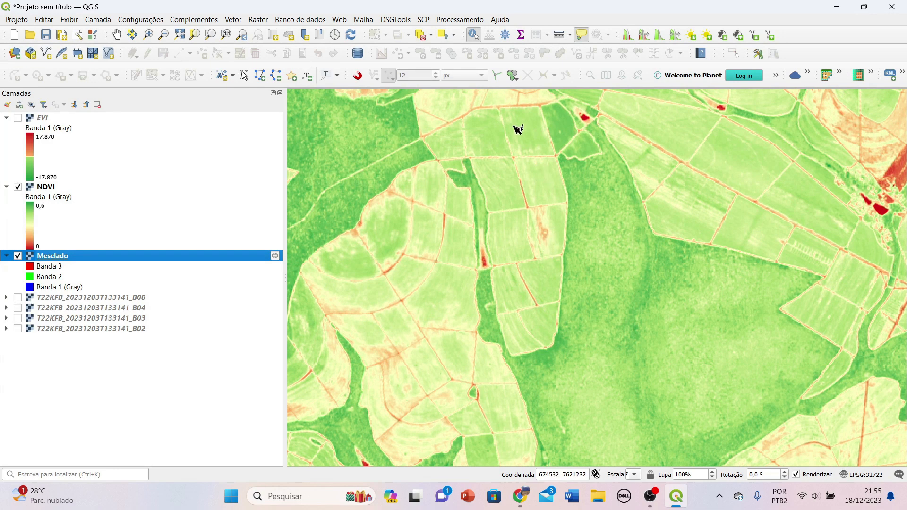
left_click_drag(635, 339, 576, 279)
scroll(620, 286, "up", 1)
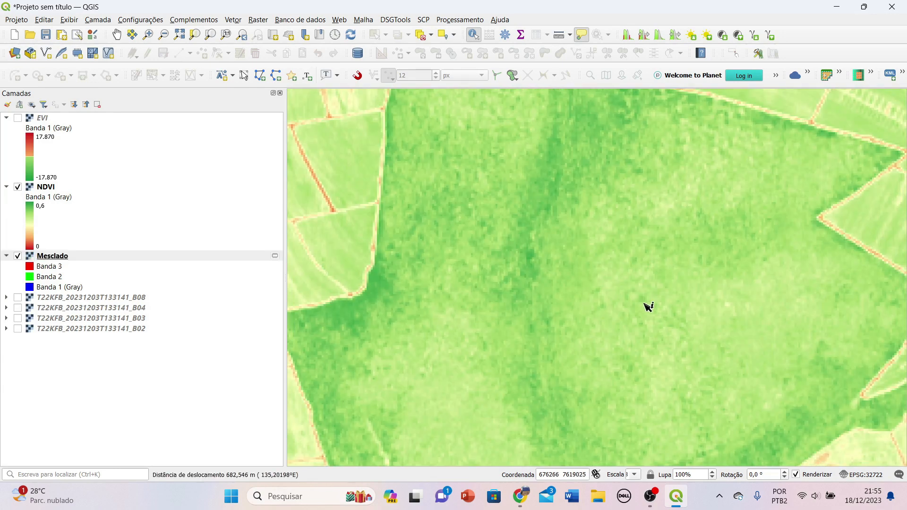
left_click(17, 118)
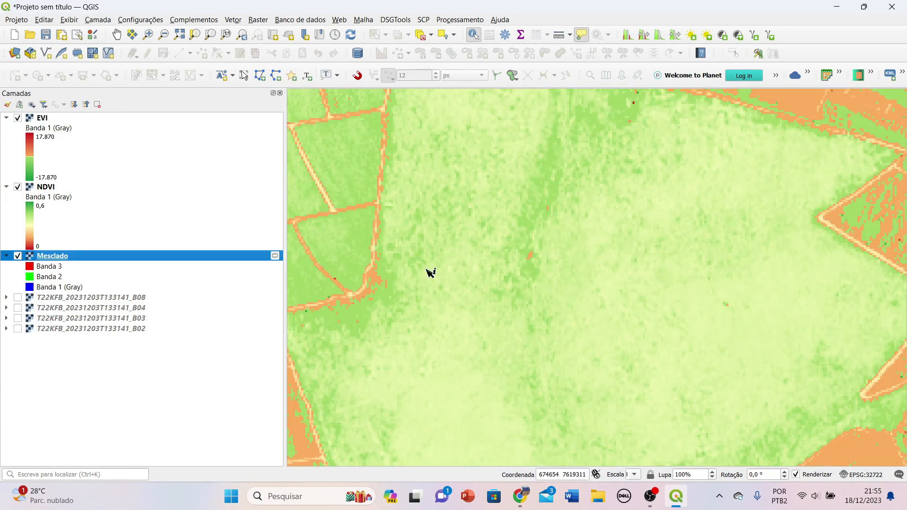
scroll(573, 273, "down", 1)
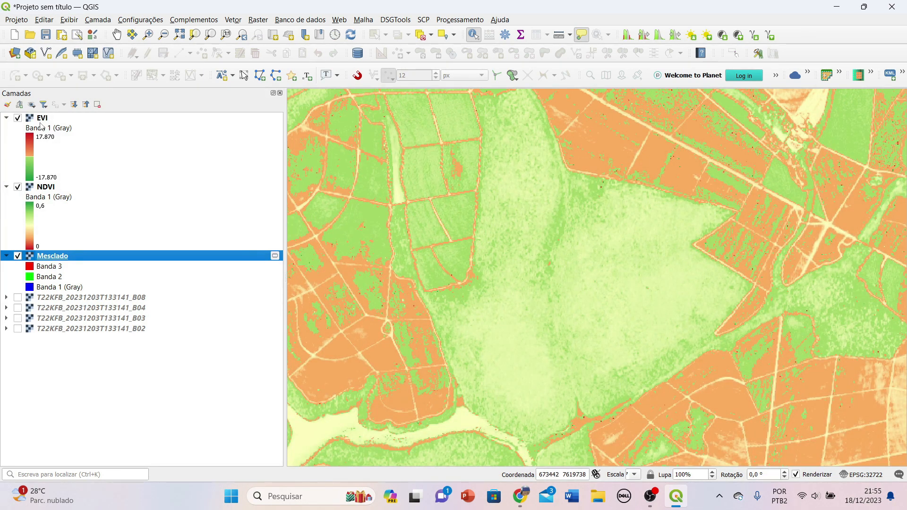
left_click(18, 118)
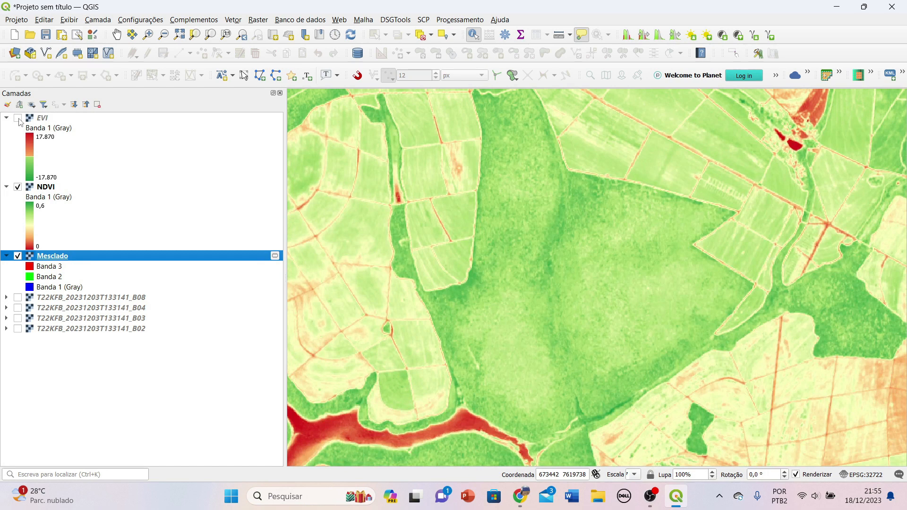
left_click(18, 118)
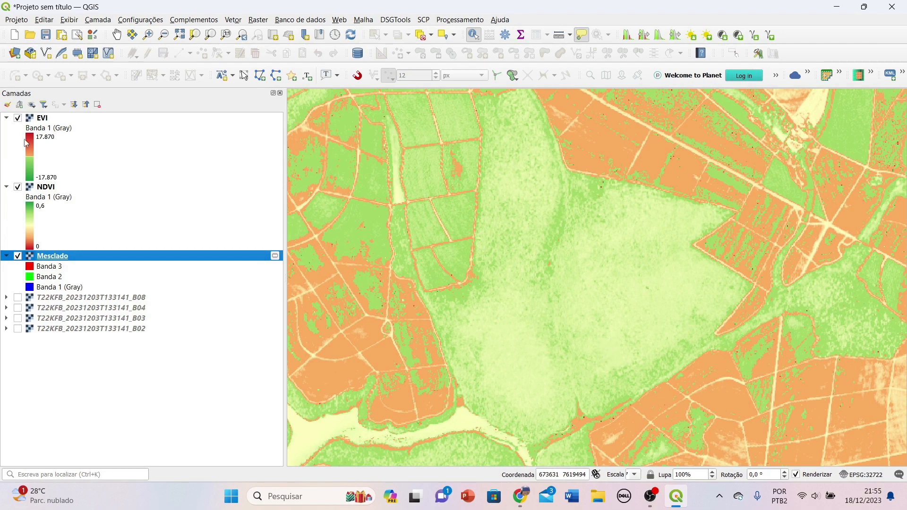
- Compare NDVI and EVI along the reservoir arm and the vegetation strip bordering the field south of it
left_click(18, 118)
left_click_drag(502, 385, 644, 224)
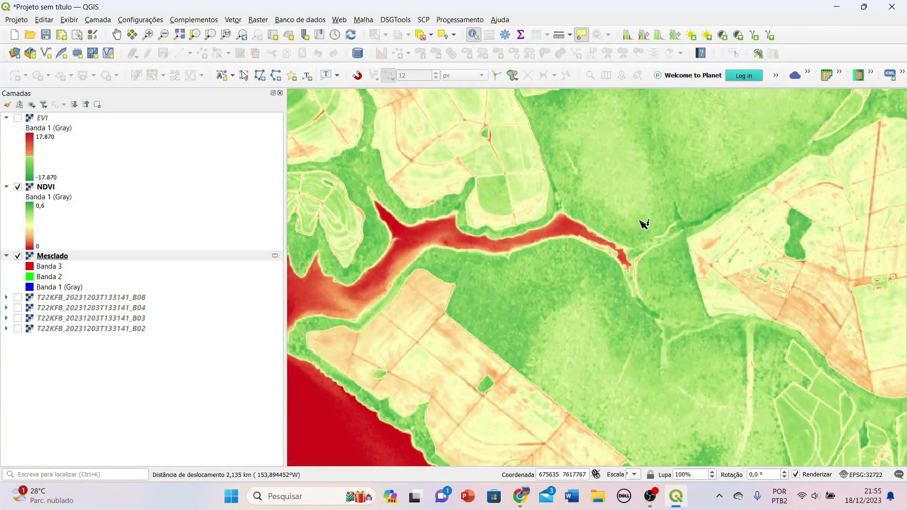
left_click(18, 119)
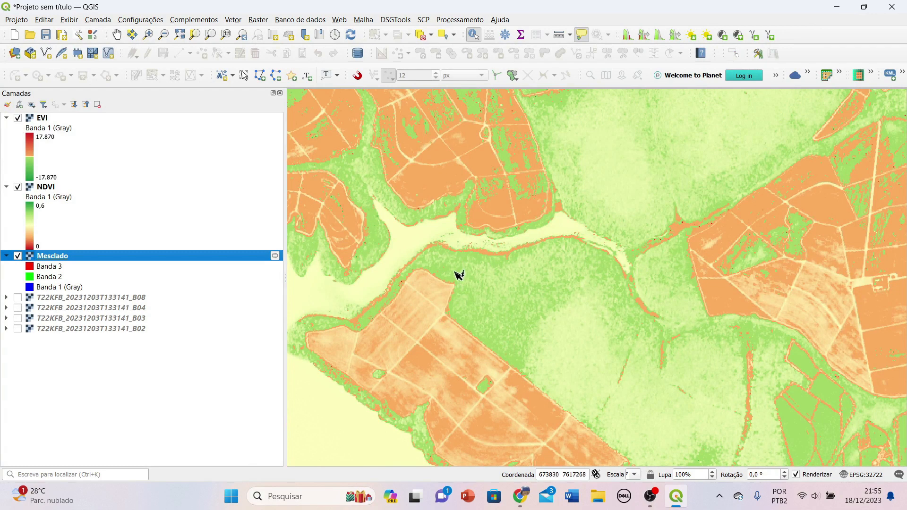
scroll(363, 325, "up", 1)
scroll(363, 325, "up", 1)
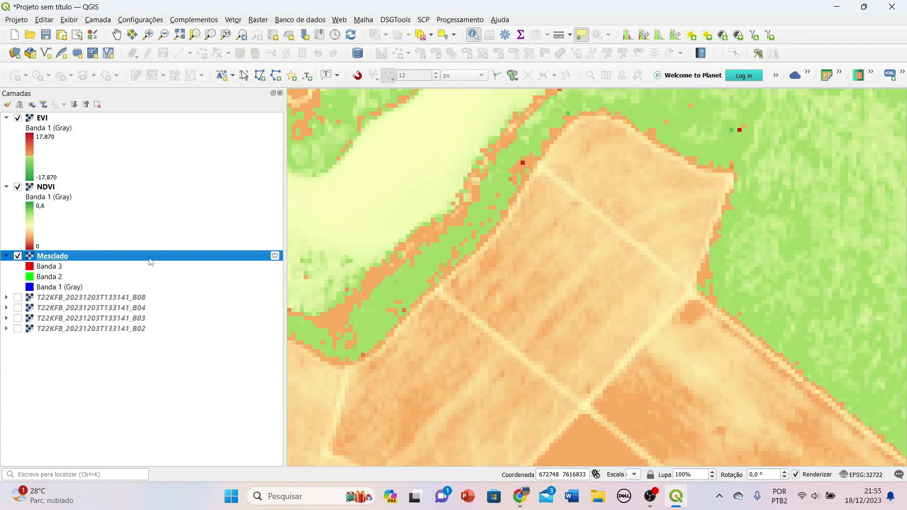
left_click(18, 119)
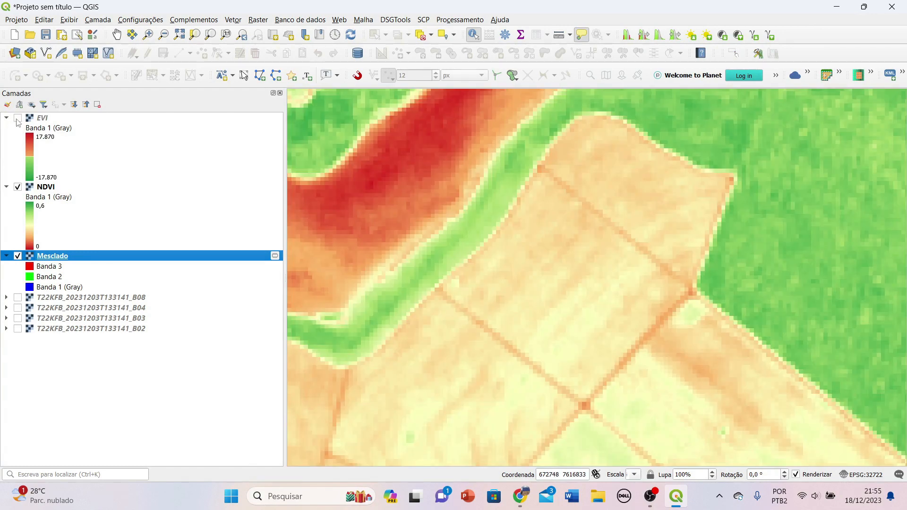
left_click(18, 118)
- Compare EVI and NDVI up close within the forest south of the reservoir arm
scroll(585, 326, "down", 3)
left_click_drag(584, 326, 581, 284)
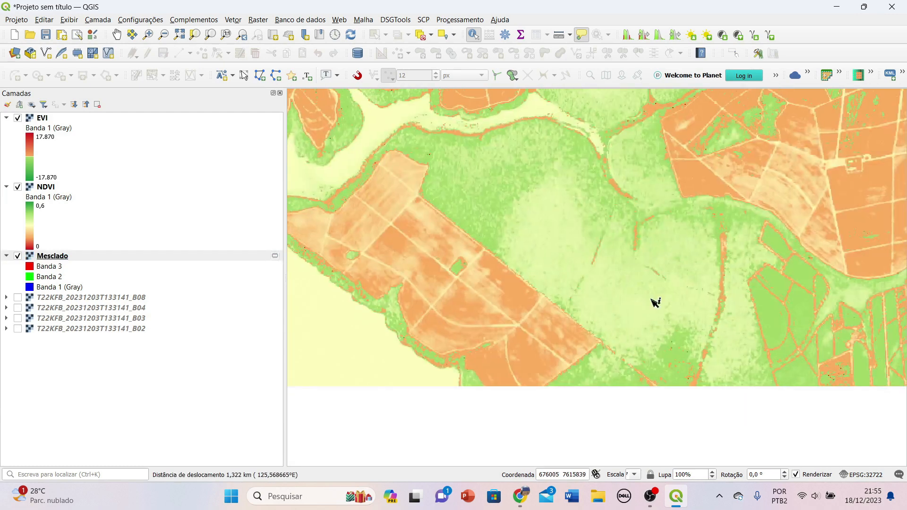
left_click_drag(636, 217, 639, 318)
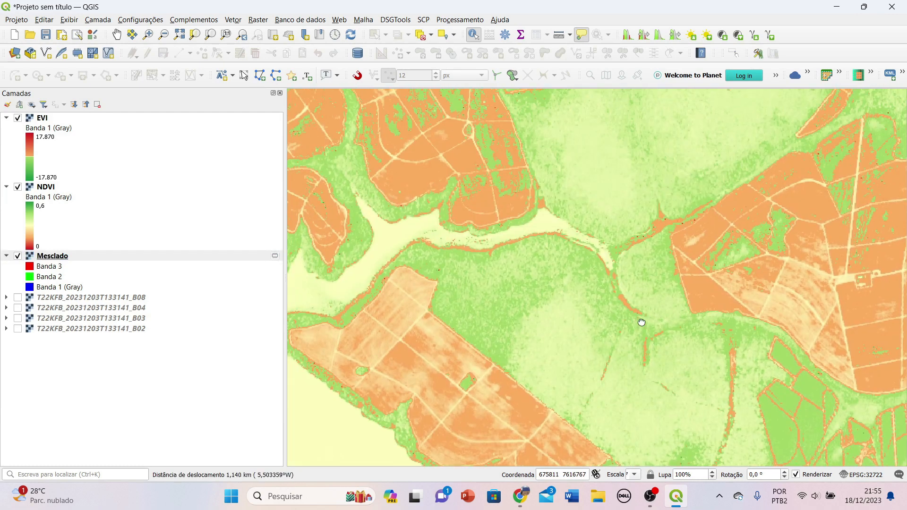
scroll(572, 368, "up", 2)
scroll(512, 324, "up", 1)
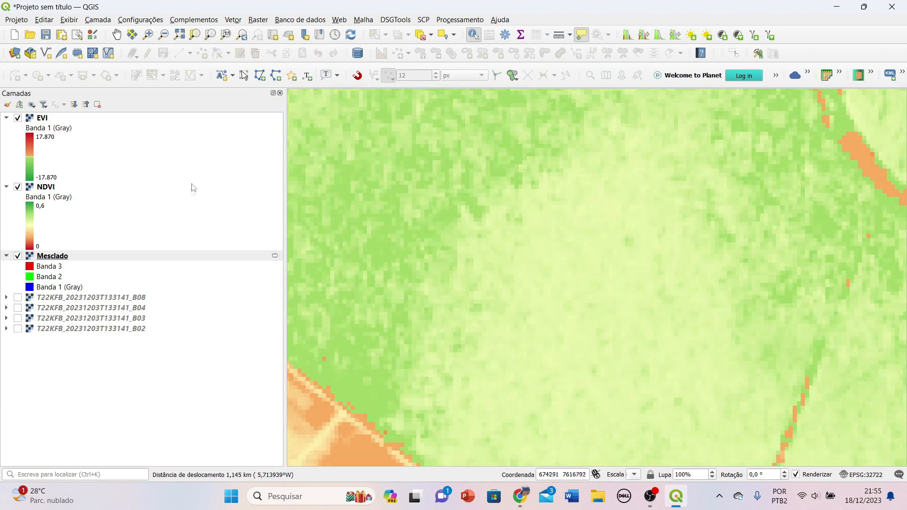
left_click(17, 117)
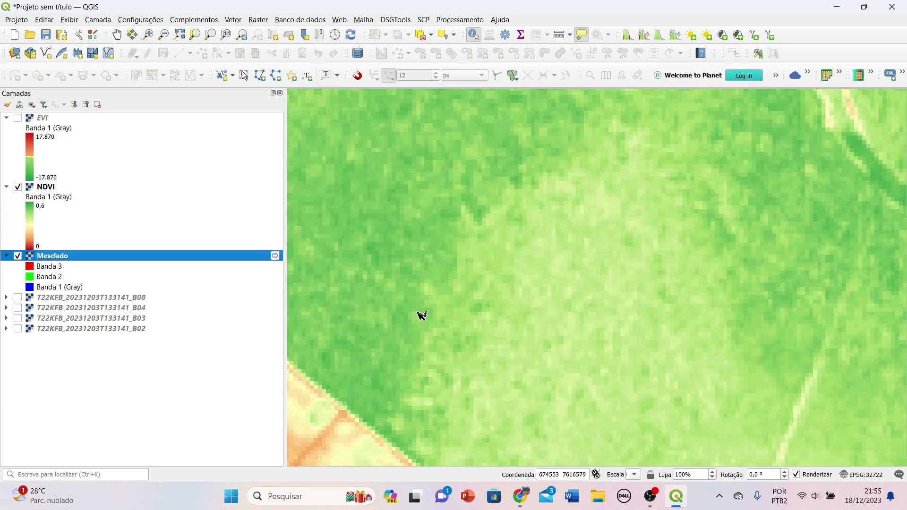
left_click(17, 118)
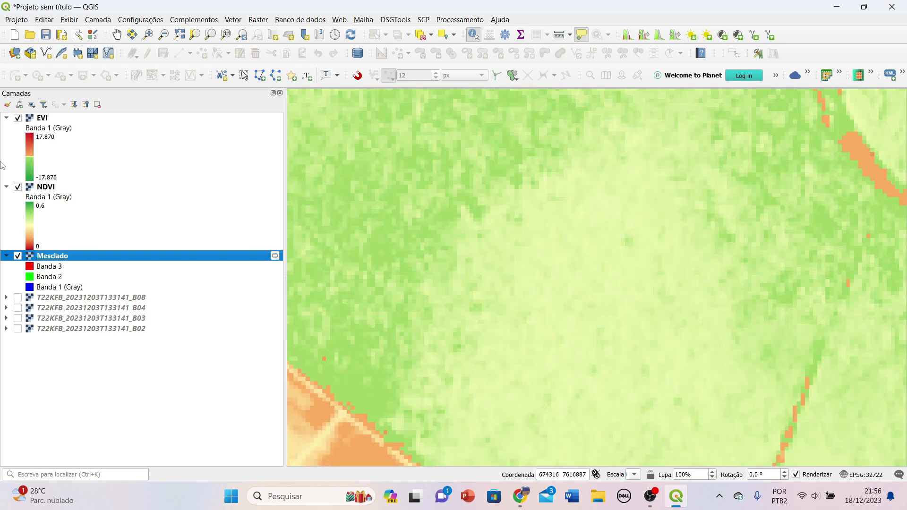
- Survey the EVI layer from the reservoir to the urban area and hide EVI to view the city's NDVI
scroll(565, 327, "down", 3)
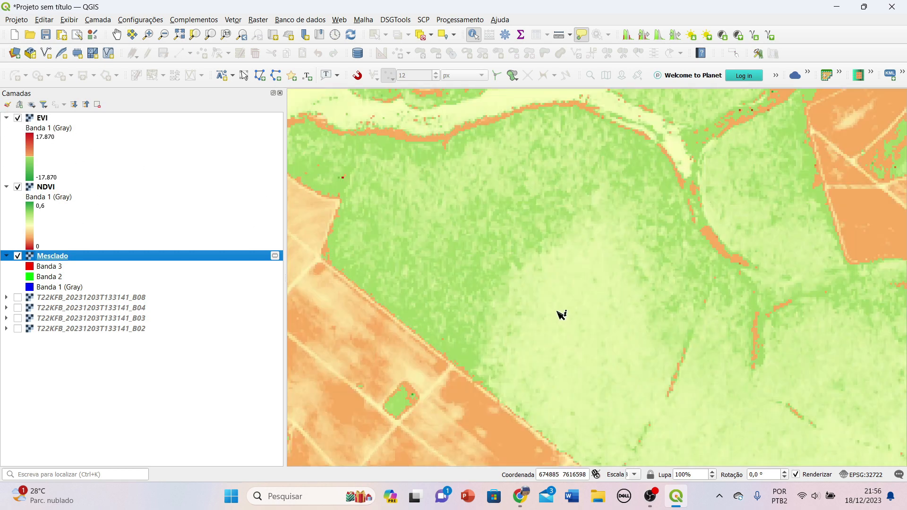
left_click_drag(500, 239, 688, 392)
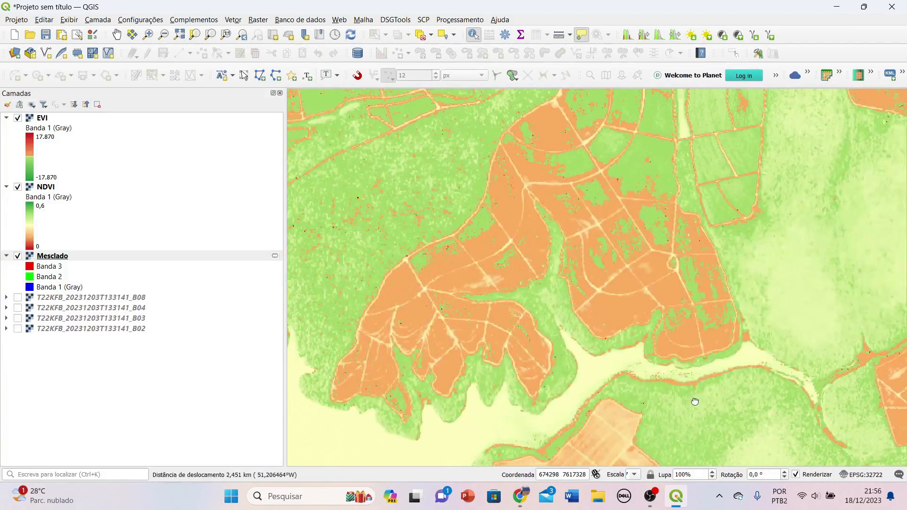
left_click_drag(431, 249, 614, 429)
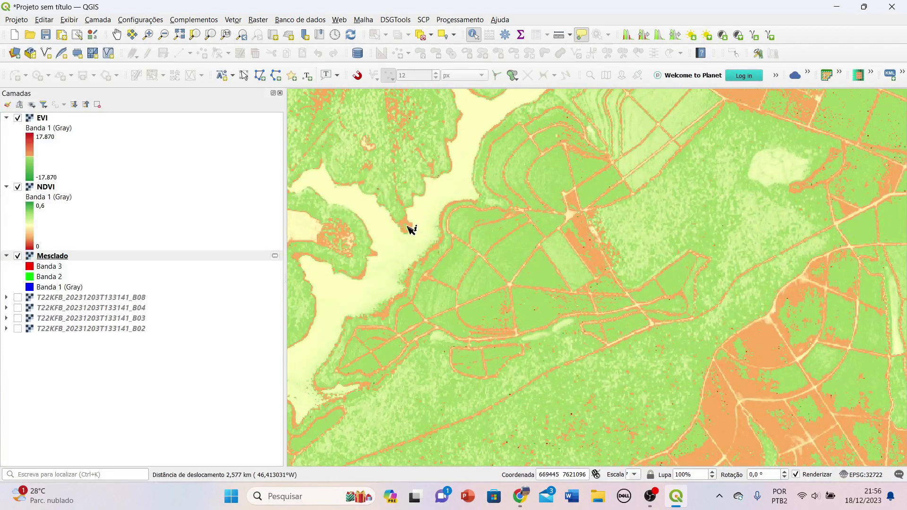
left_click_drag(411, 227, 447, 381)
scroll(451, 359, "down", 1)
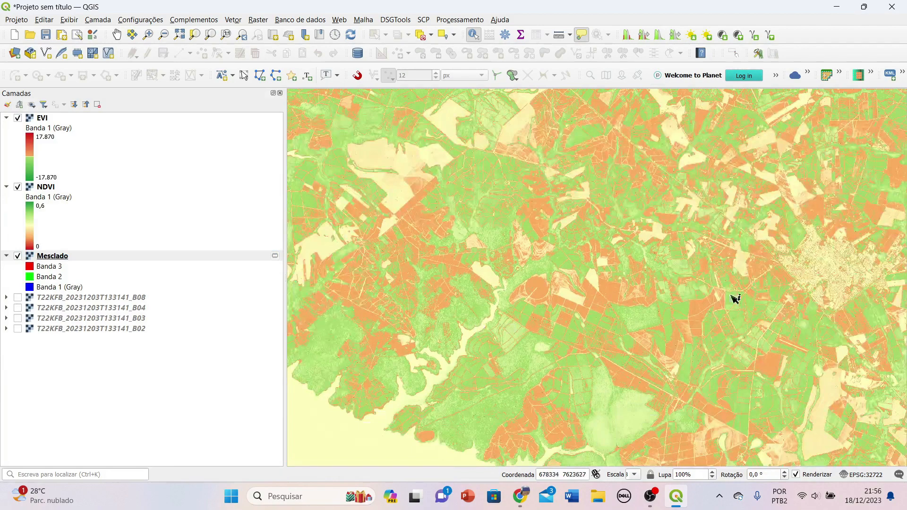
left_click_drag(862, 280, 686, 283)
scroll(686, 283, "up", 2)
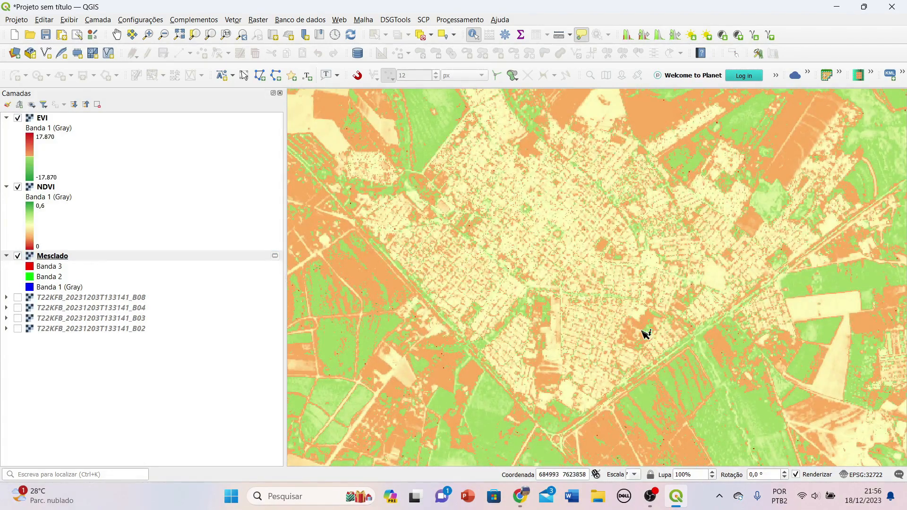
scroll(674, 255, "up", 3)
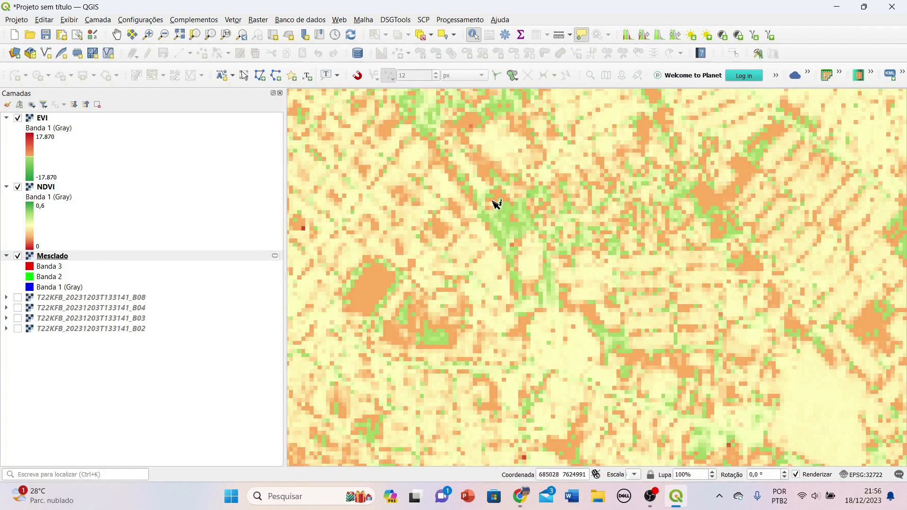
left_click(18, 118)
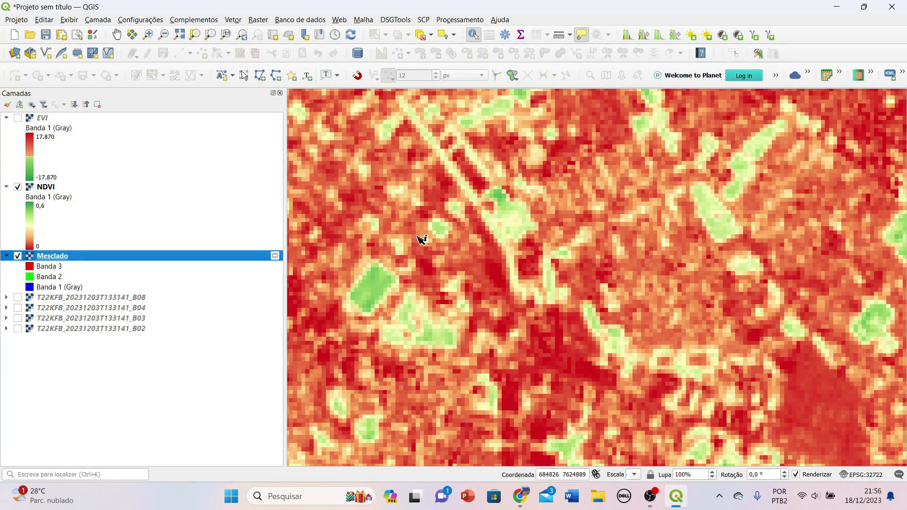
- Compare NDVI, EVI and the merged Mesclado image over the city's green patches and built-up blocks, leaving EVI shown
left_click_drag(620, 268, 647, 303)
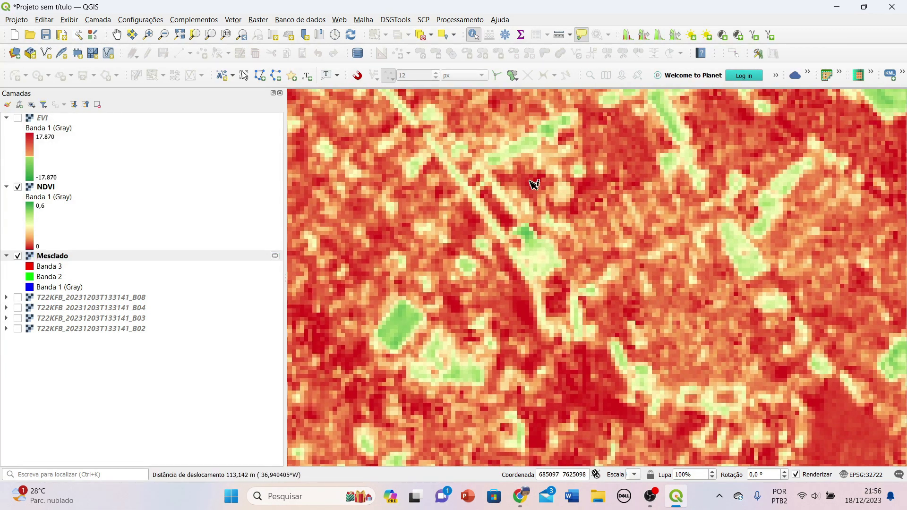
left_click(18, 117)
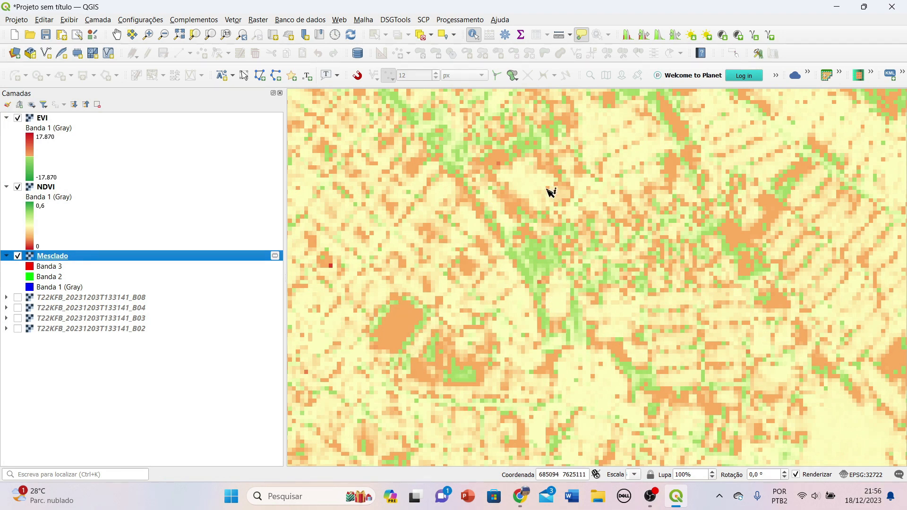
left_click(17, 118)
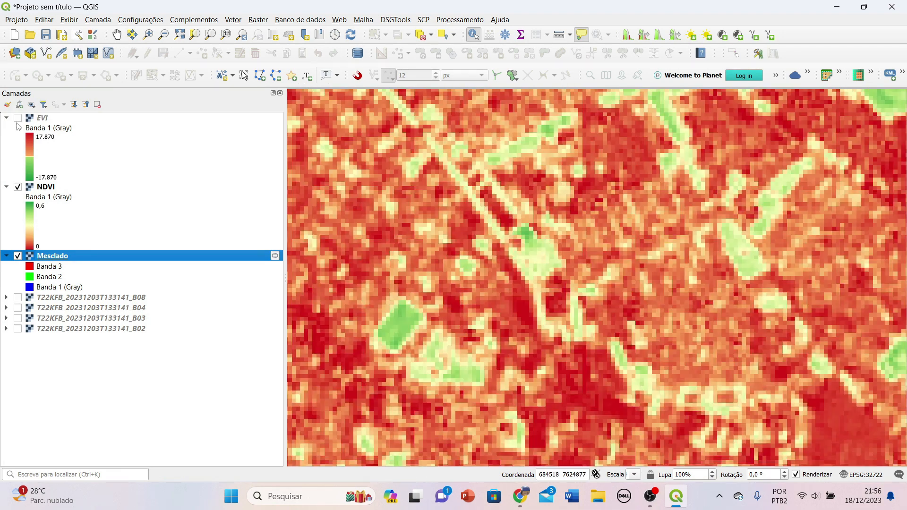
left_click(17, 187)
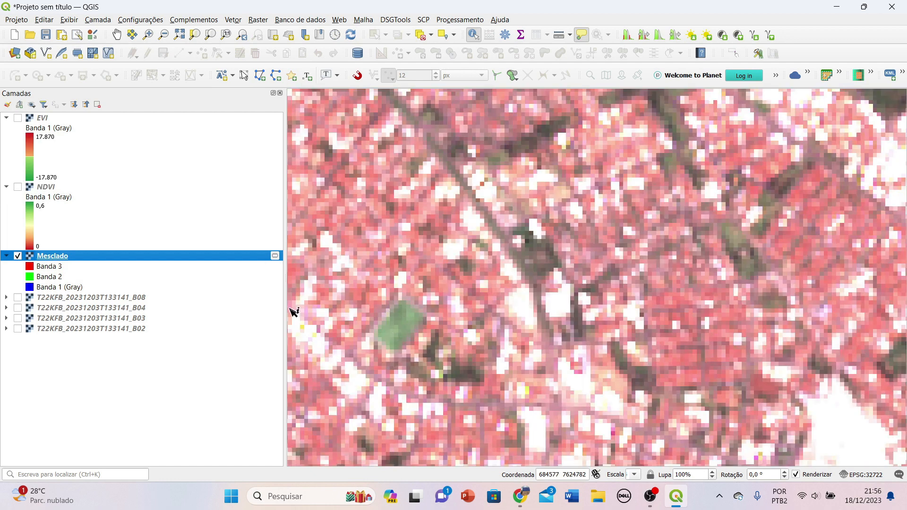
left_click(19, 188)
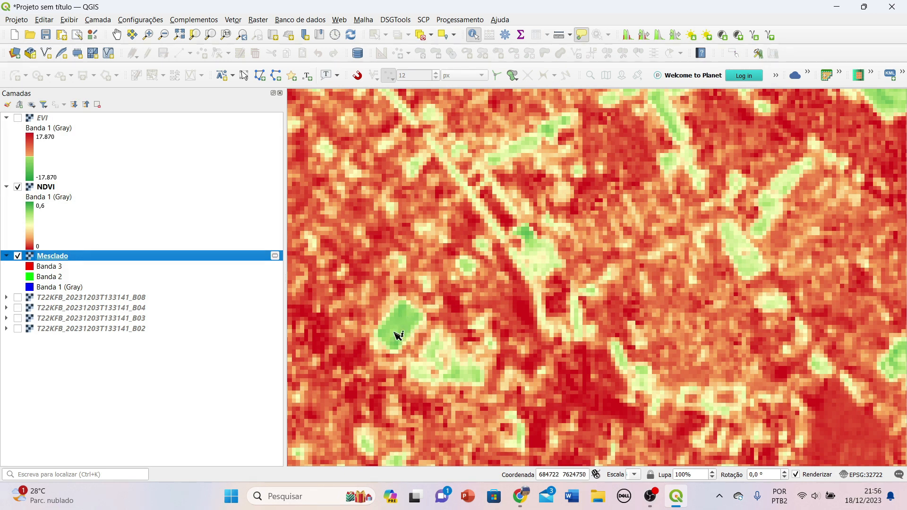
left_click(18, 118)
scroll(479, 324, "down", 5)
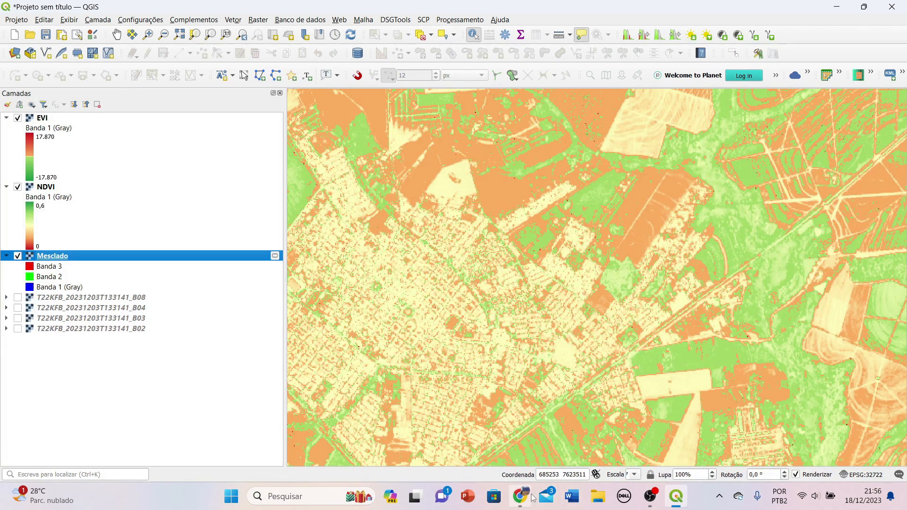
- Switch to the vegetation-index PDF in Chrome and review the passage below the EVI equation contrasting NDVI with EVI
mouse_move(533, 500)
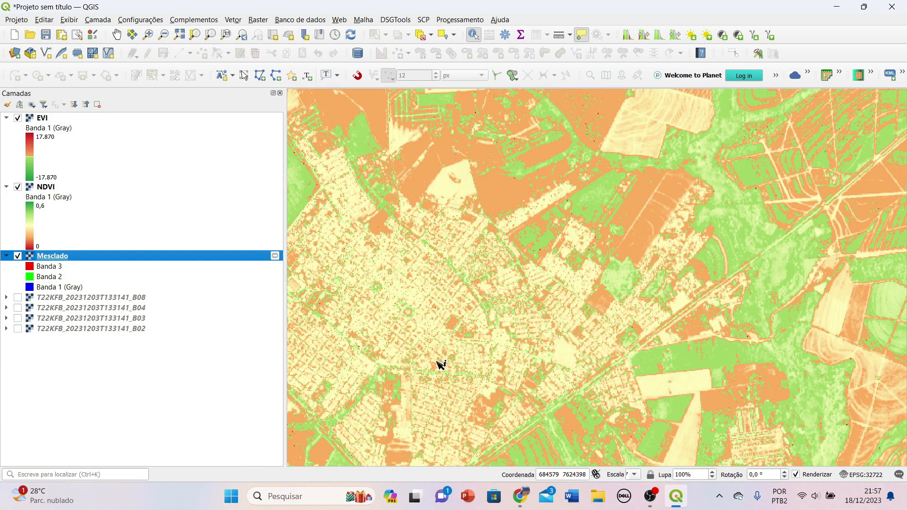
left_click(520, 497)
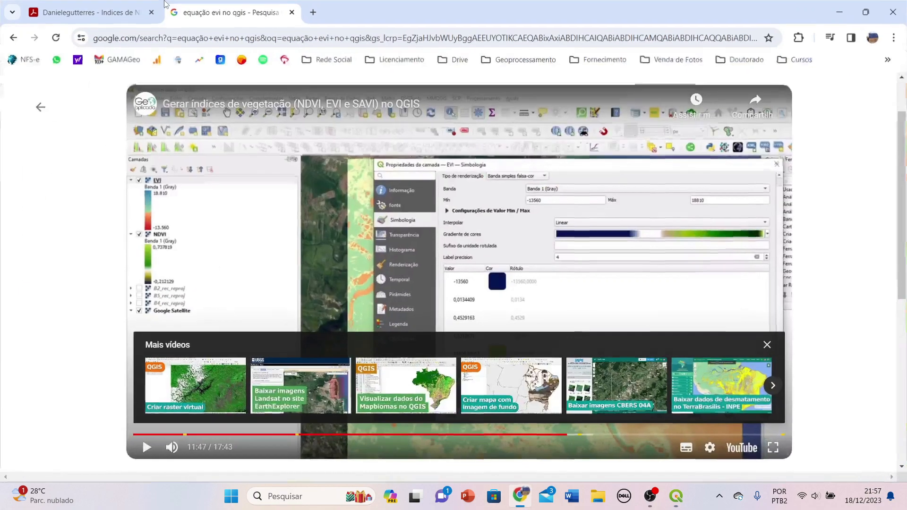
left_click(135, 5)
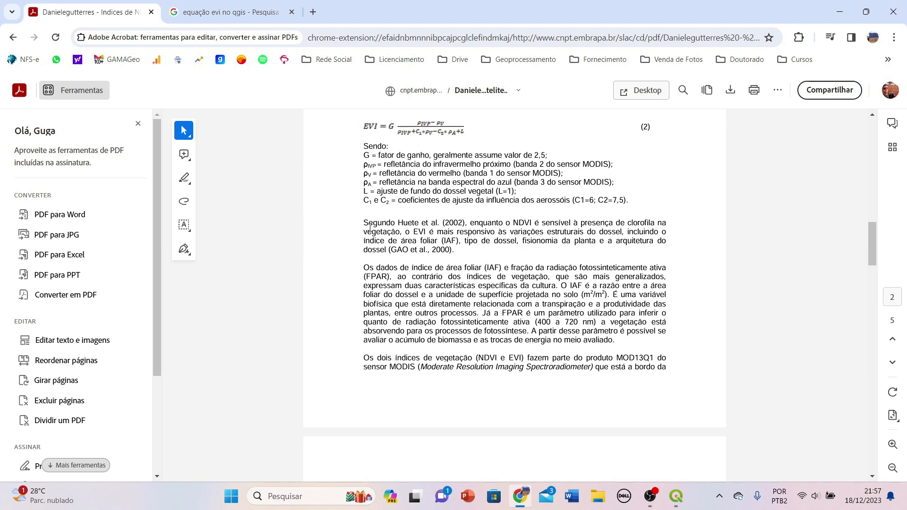
left_click_drag(480, 272, 505, 280)
left_click(504, 317)
scroll(480, 282, "up", 1)
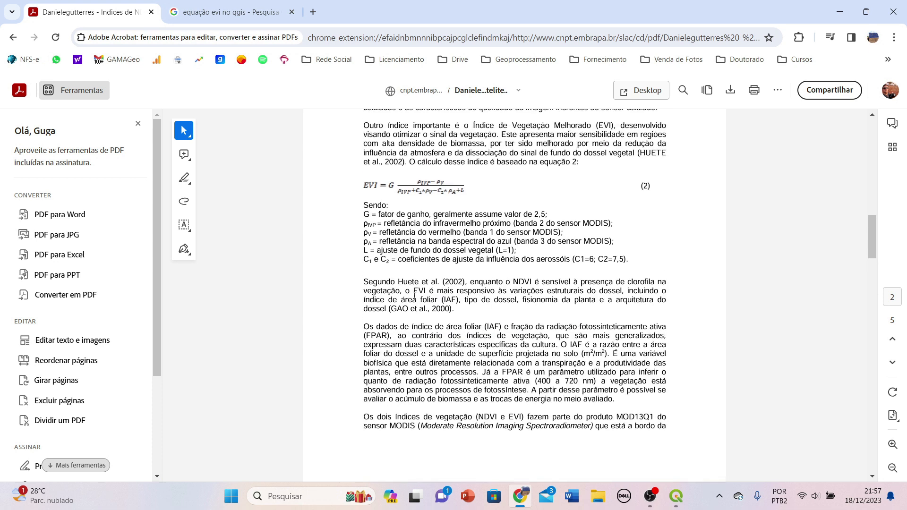
left_click_drag(431, 293, 544, 292)
left_click(410, 281)
left_click_drag(416, 291, 437, 300)
left_click(528, 325)
left_click_drag(466, 299, 394, 309)
left_click(384, 304)
- Return to QGIS and compare EVI, NDVI and the merged Mesclado image over the crop plots northeast of the city
left_click(676, 496)
scroll(502, 274, "down", 2)
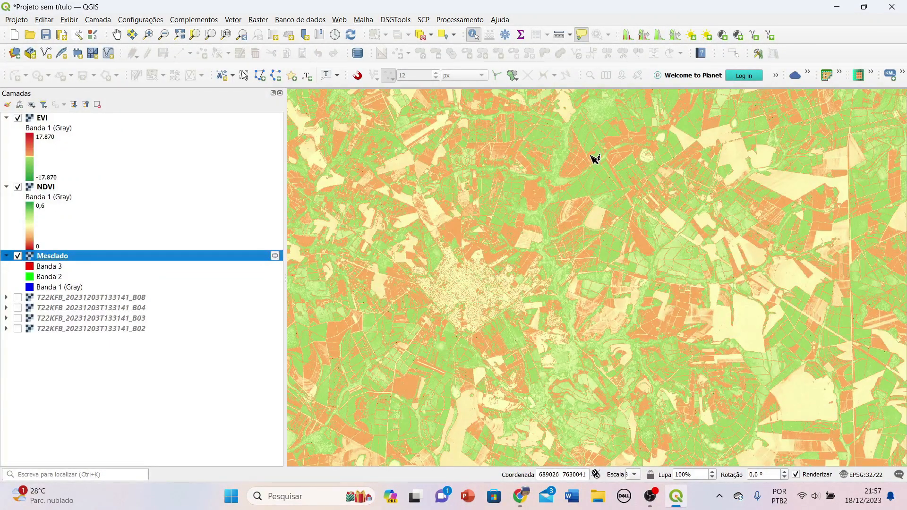
scroll(605, 178, "up", 3)
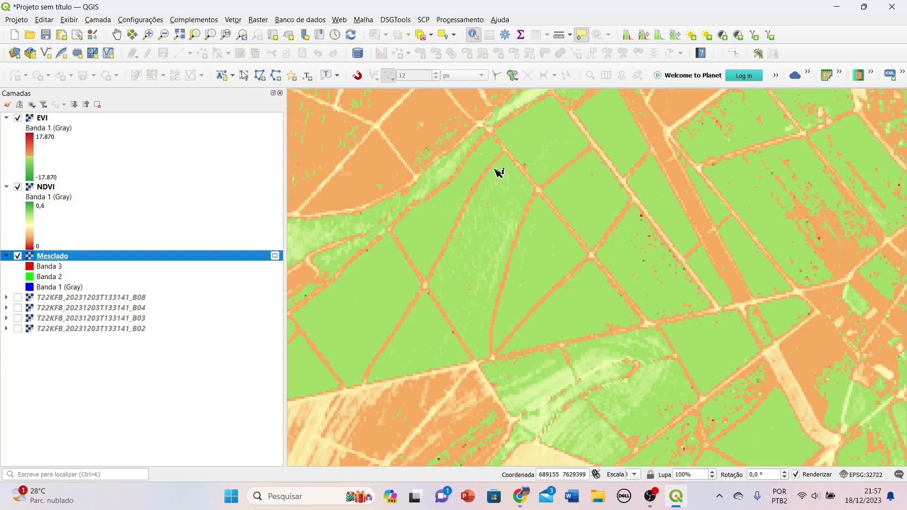
left_click(18, 118)
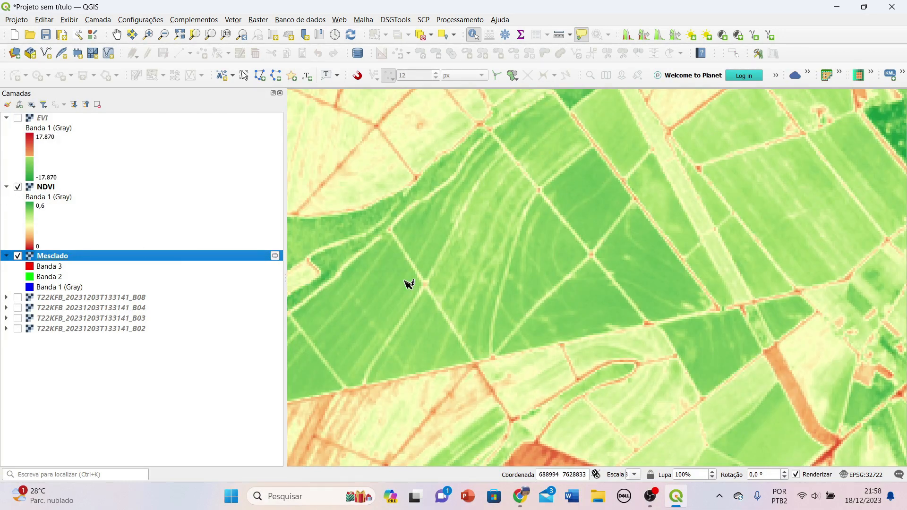
left_click(18, 187)
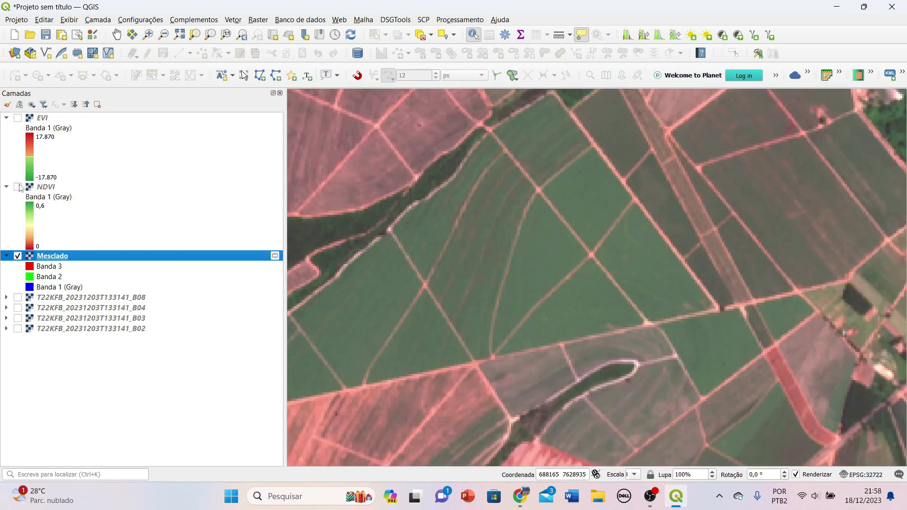
left_click(18, 187)
left_click(18, 119)
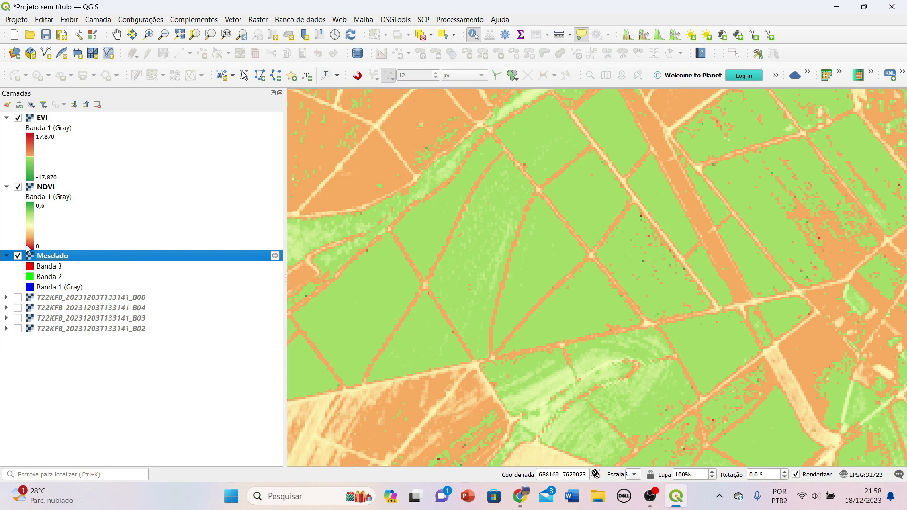
left_click(18, 187)
left_click(18, 118)
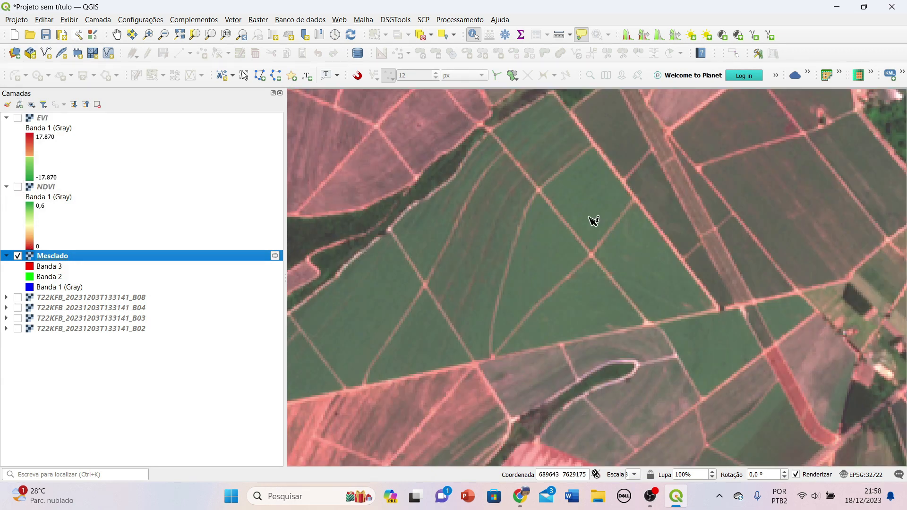
scroll(590, 259, "up", 2)
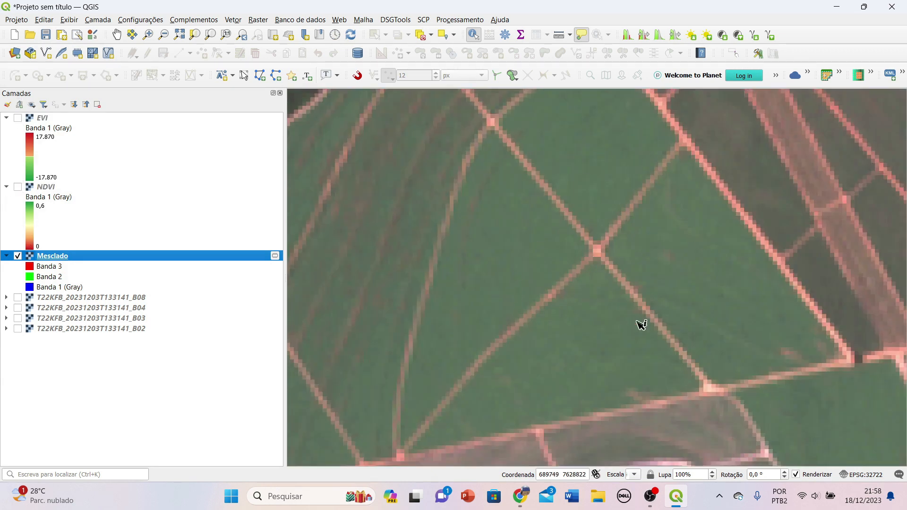
scroll(641, 325, "down", 2)
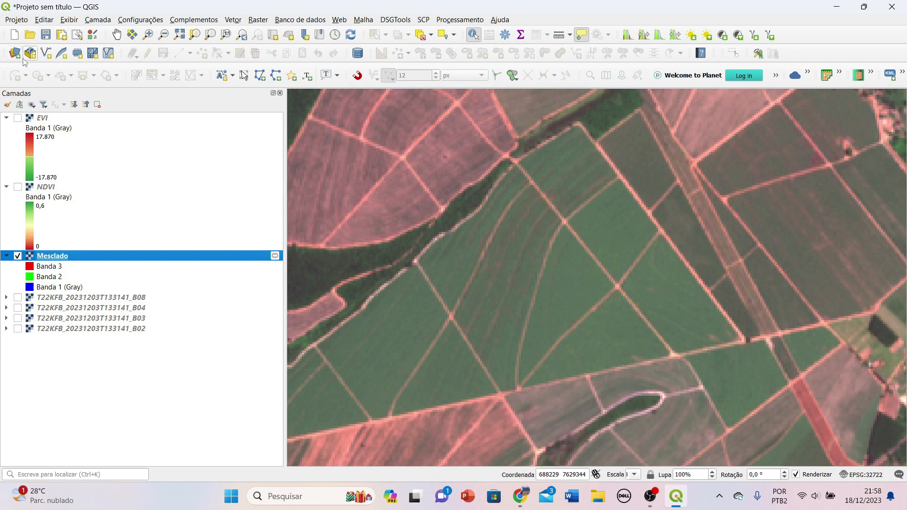
- Show EVI and identify pixel values within the crop plots, first for Mesclado and then at two points for EVI
left_click(18, 118)
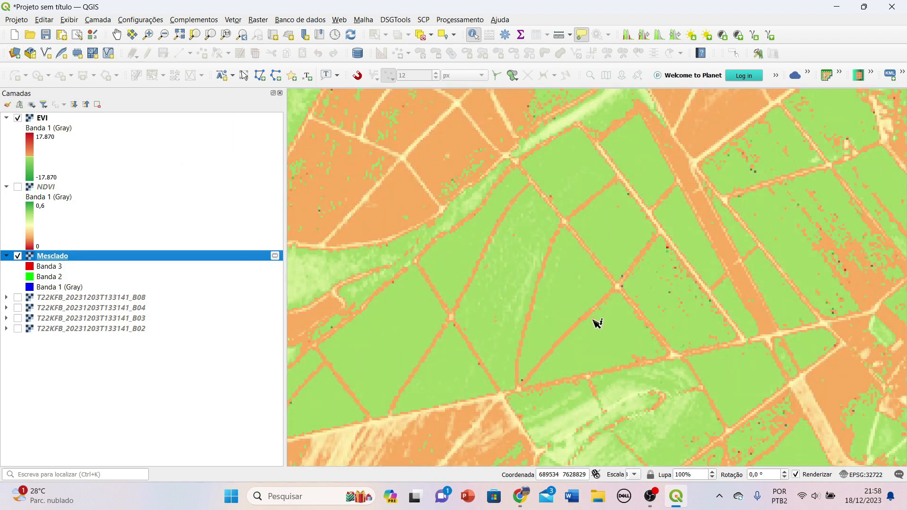
left_click(576, 282)
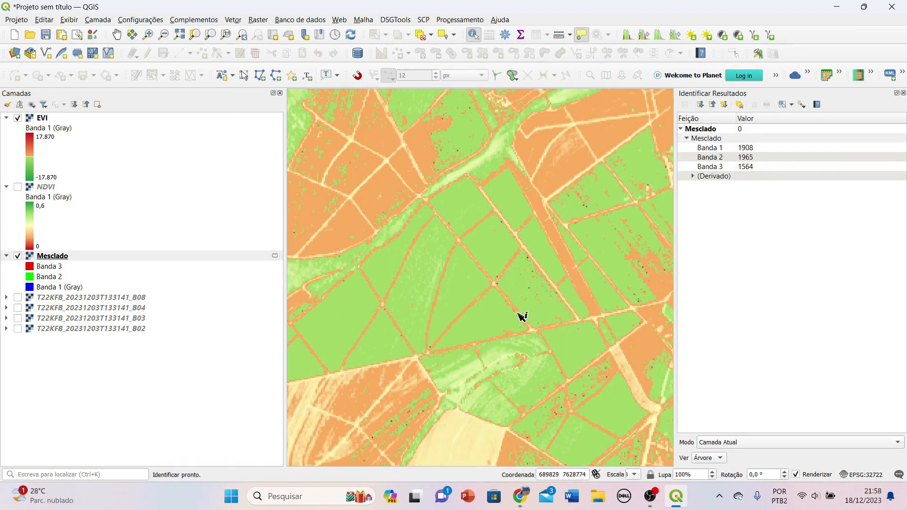
left_click(51, 118)
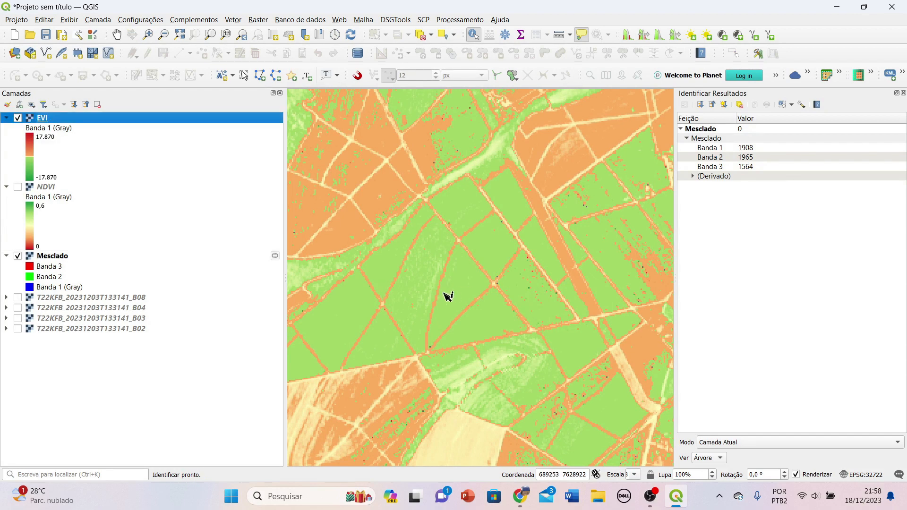
left_click(453, 294)
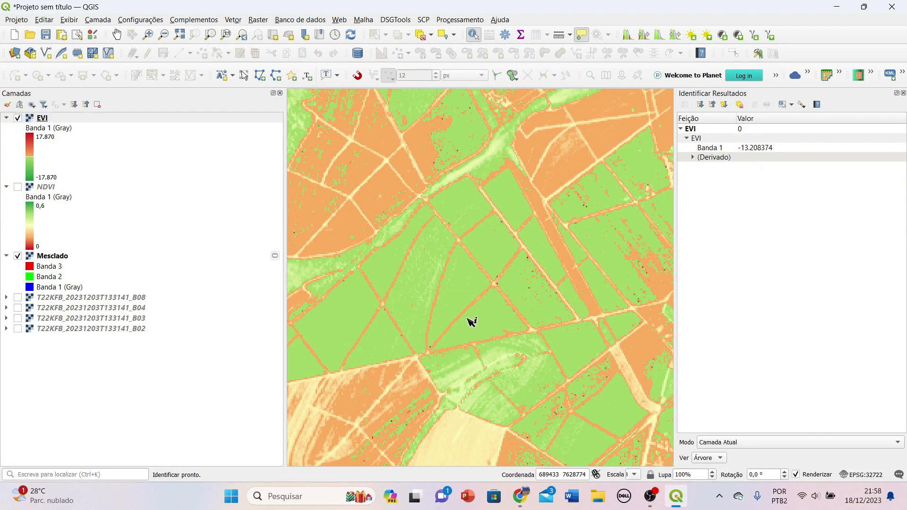
left_click(493, 325)
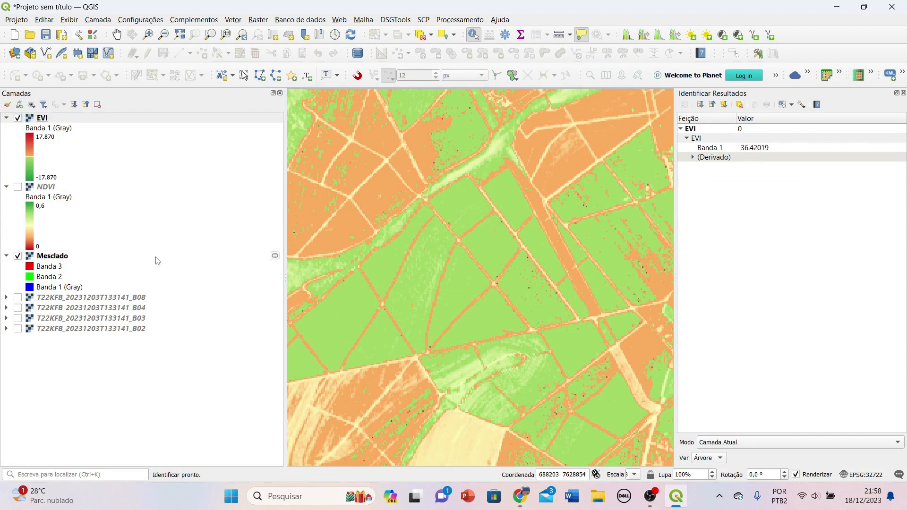
- Show NDVI and compare it with EVI up close along the curved planting lines and paths of the crop plots
left_click(17, 186)
left_click(17, 118)
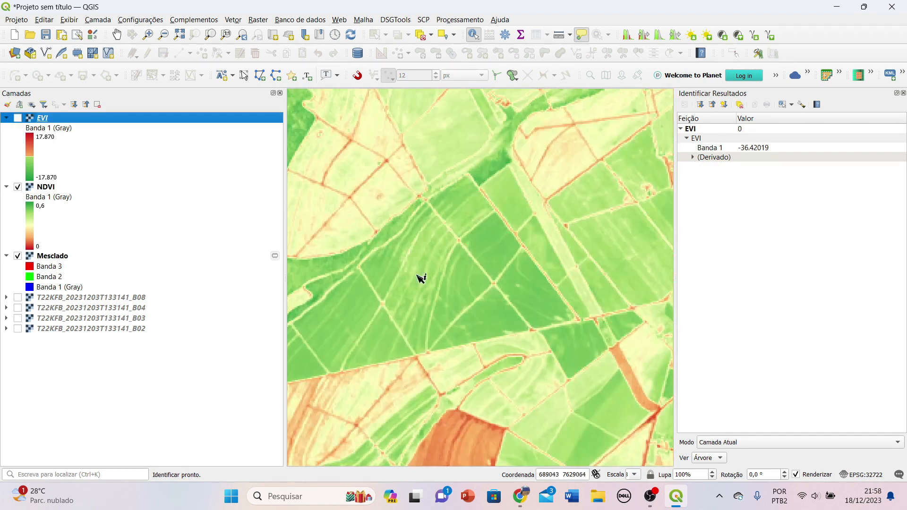
scroll(461, 308, "up", 1)
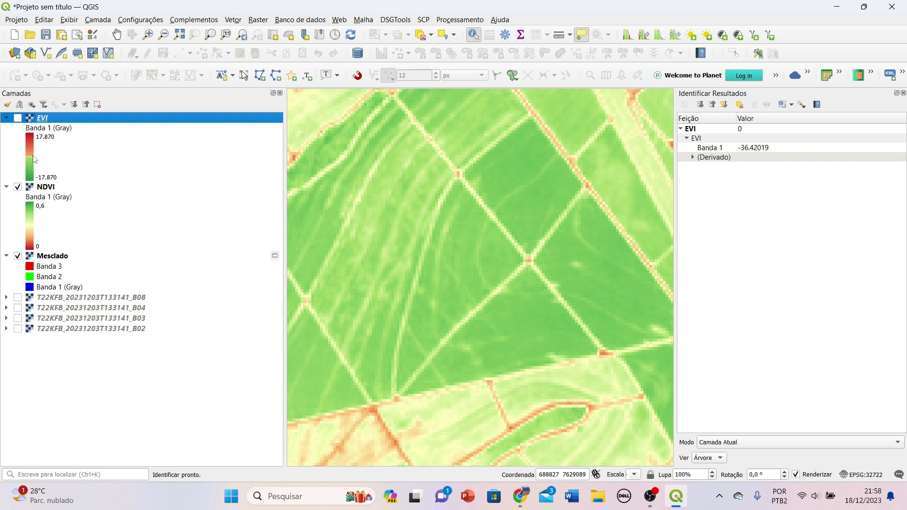
left_click(17, 118)
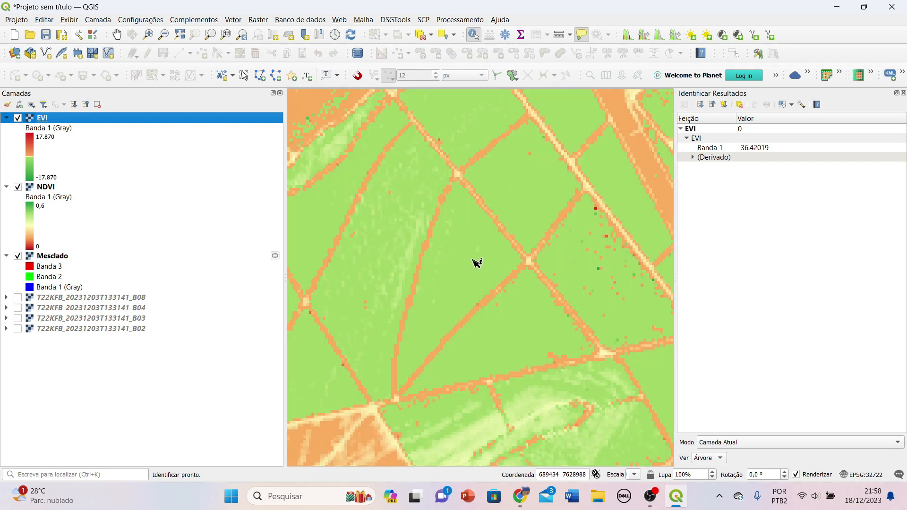
left_click_drag(530, 205, 538, 281)
left_click(18, 118)
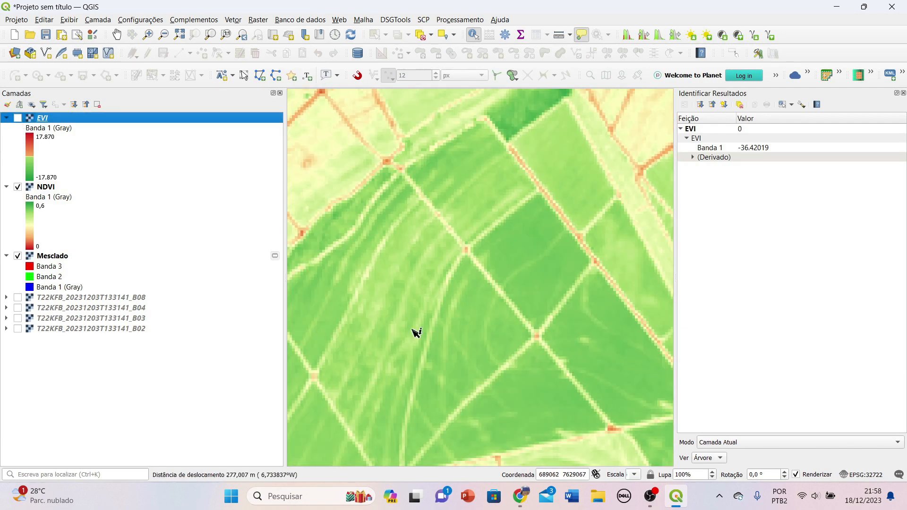
left_click_drag(508, 299, 504, 271)
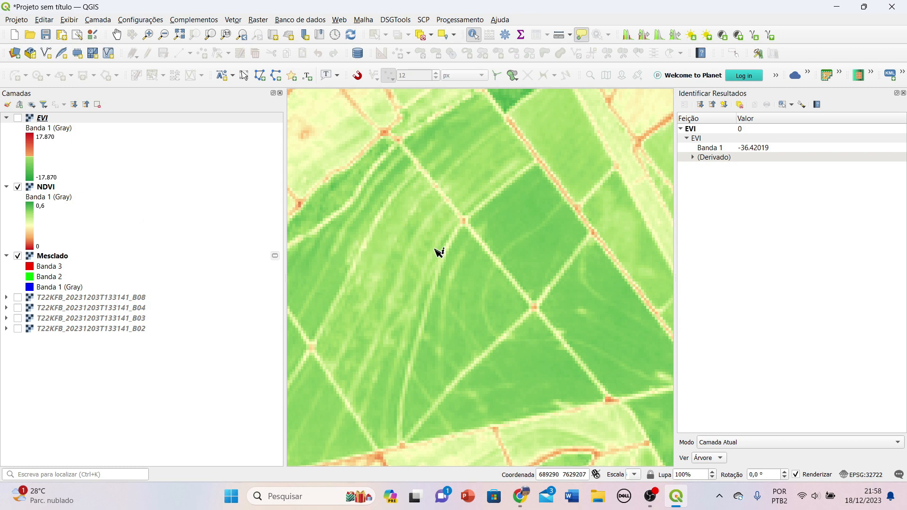
left_click(18, 118)
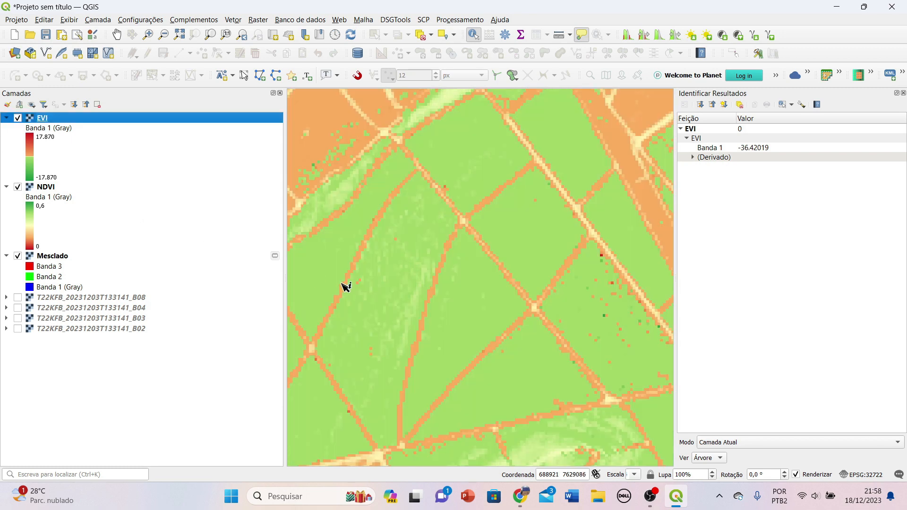
- Survey the EVI layer from the crop plots to the fields south of them and the large forest to the north
mouse_move(419, 351)
left_mouse_down()
mouse_move(420, 76)
mouse_move(418, 86)
left_mouse_up()
scroll(387, 227, "down", 1)
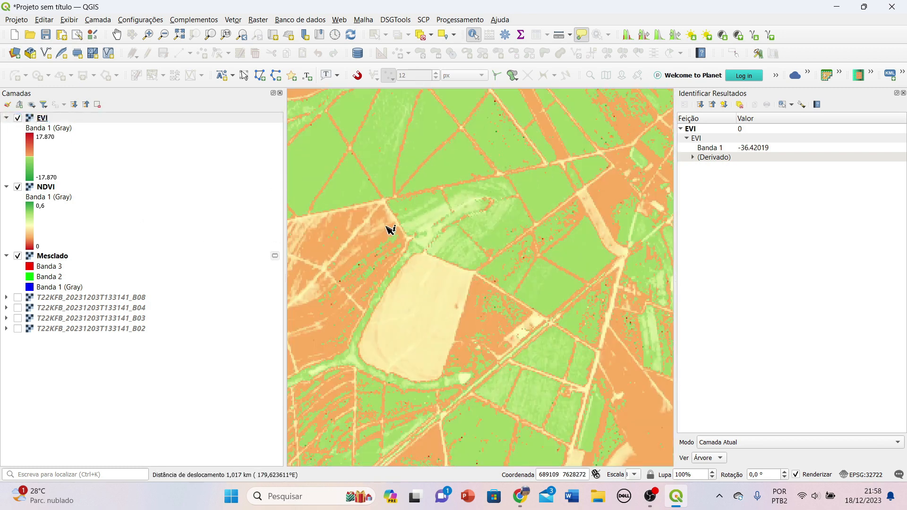
left_click_drag(522, 192, 459, 469)
left_click_drag(439, 205, 493, 294)
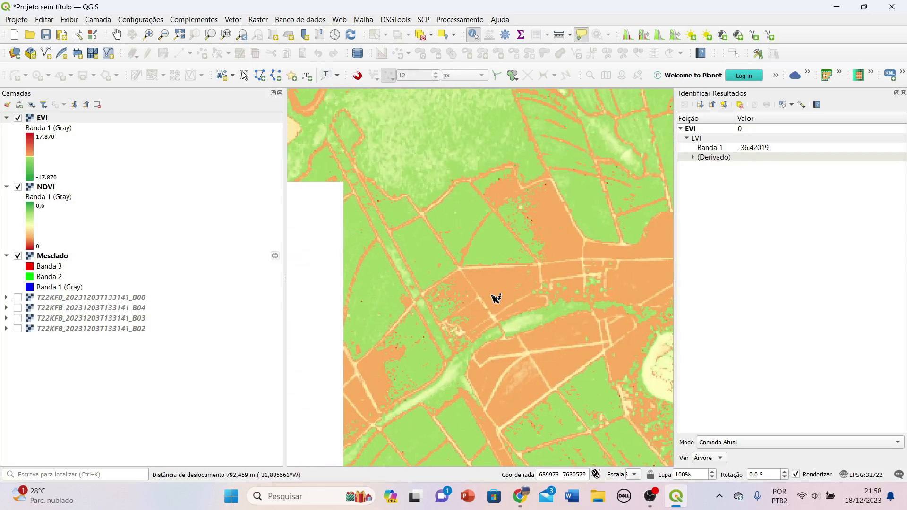
left_click_drag(469, 216, 520, 390)
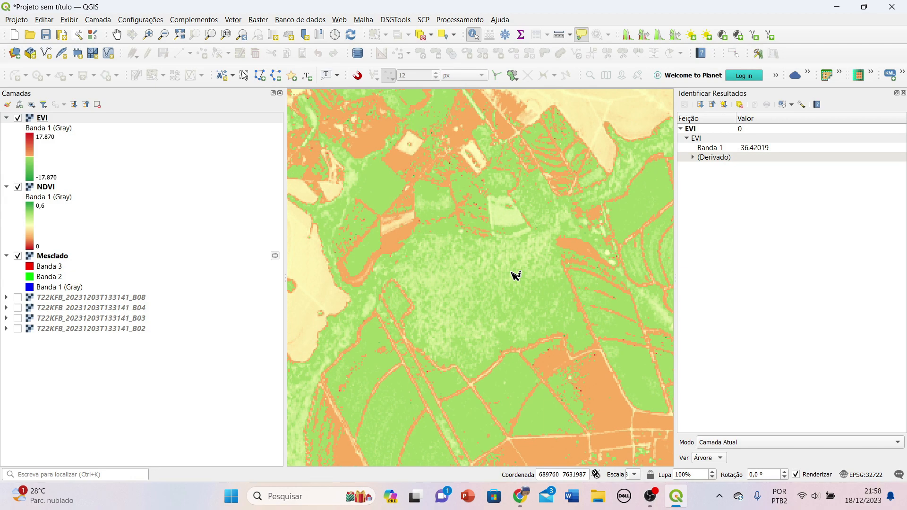
scroll(510, 261, "down", 2)
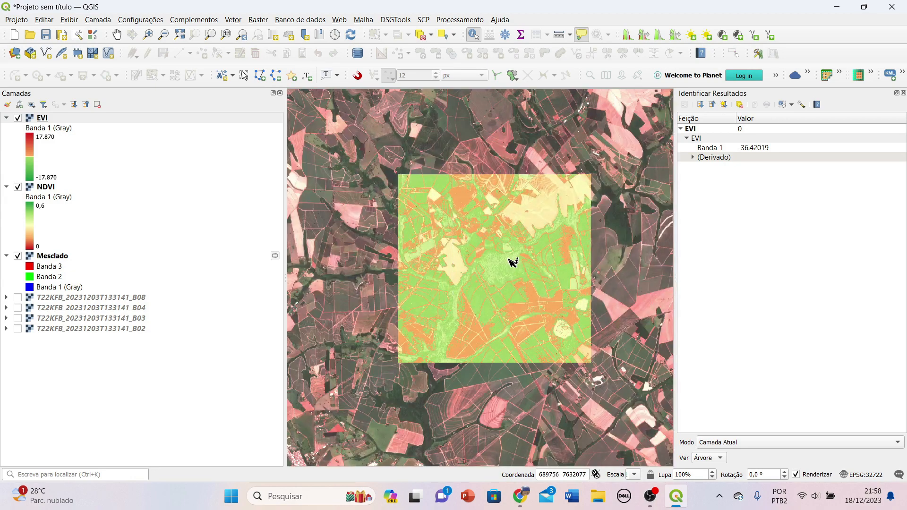
- Hide EVI and NDVI to view the merged Mesclado image across the forest, fields and city
left_click(17, 118)
left_click(18, 186)
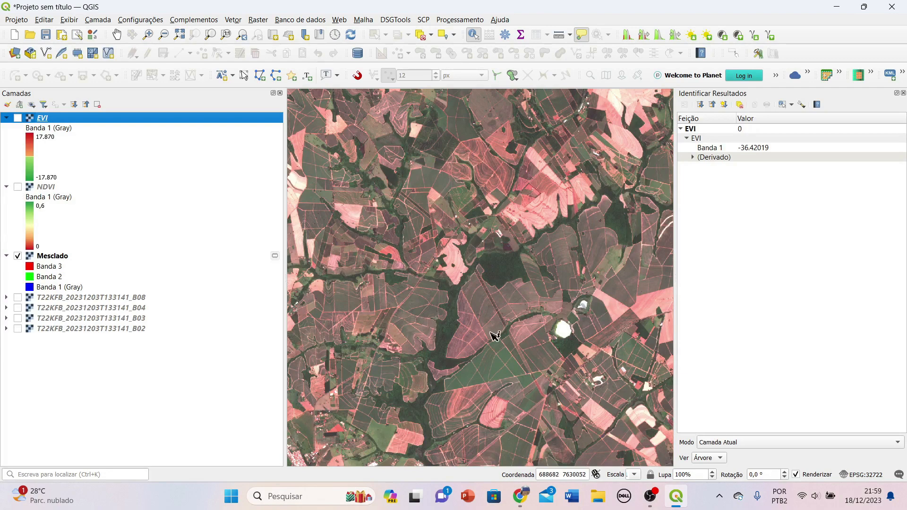
scroll(588, 340, "up", 1)
scroll(562, 310, "down", 2)
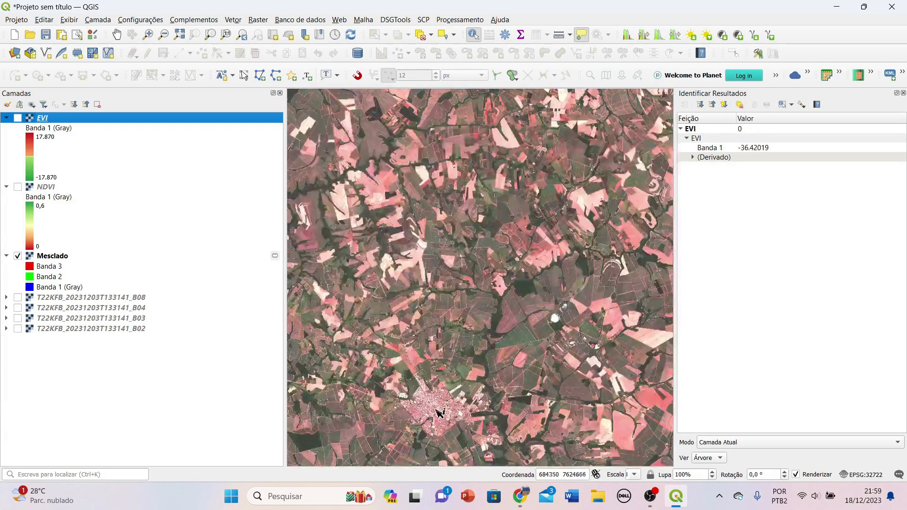
- Show the EVI layer over the city and examine its pixel pattern up close around the vegetated area in the urban blocks
left_click_drag(446, 396, 519, 228)
scroll(521, 232, "up", 3)
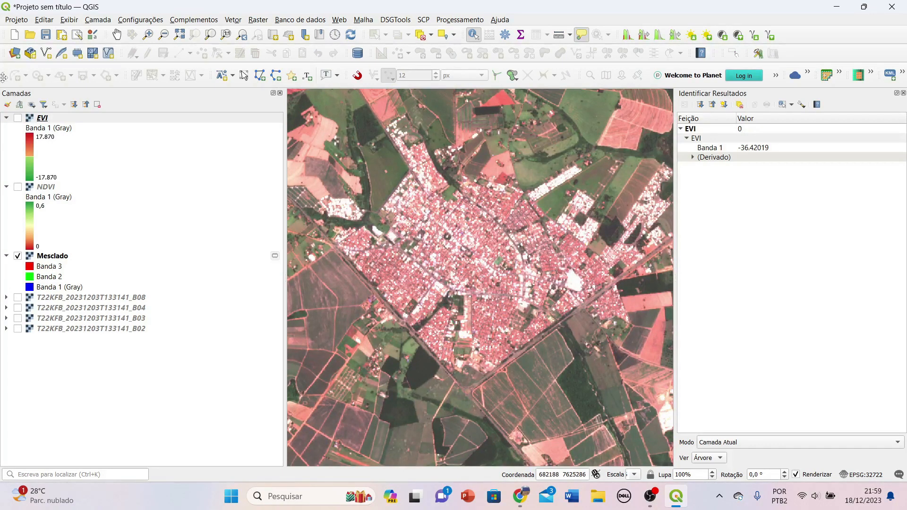
left_click(17, 118)
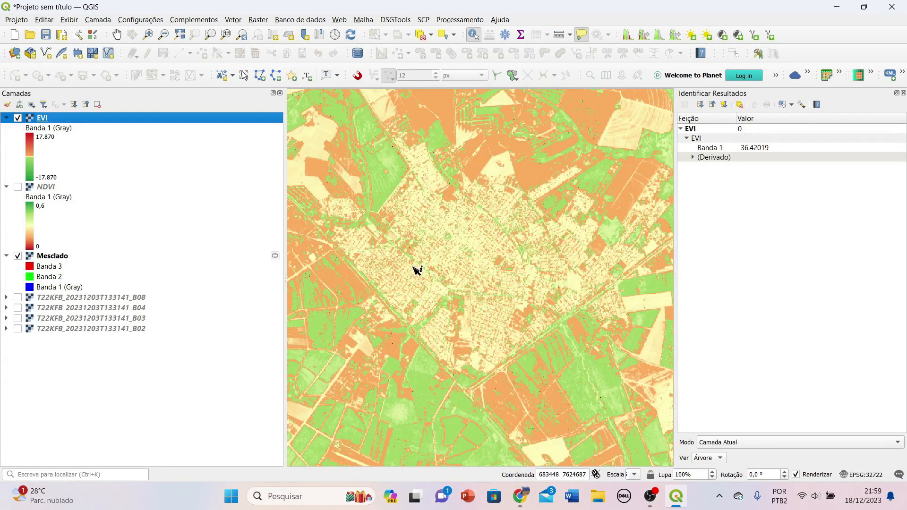
scroll(474, 316, "up", 1)
scroll(474, 302, "up", 1)
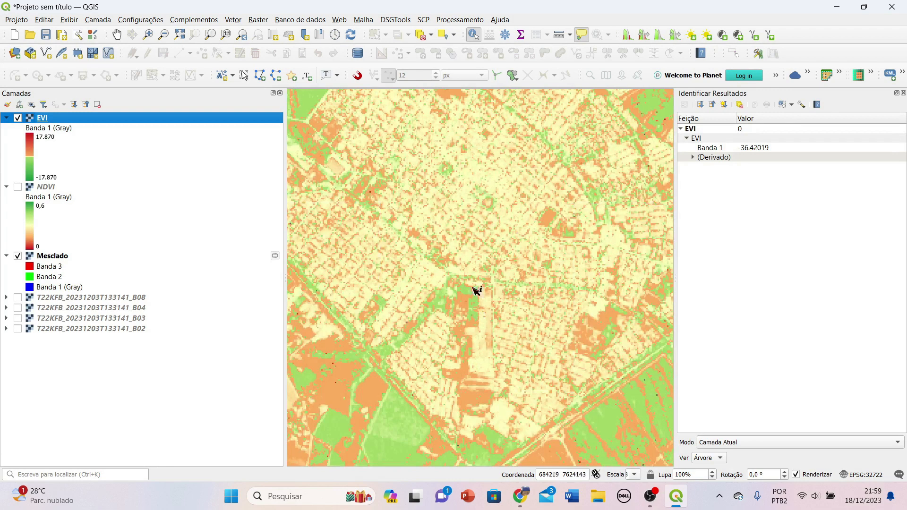
scroll(474, 320, "up", 2)
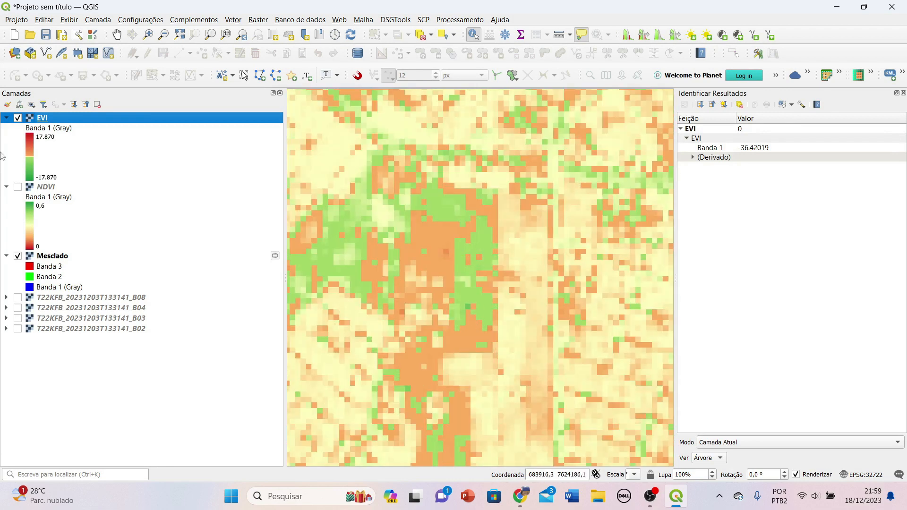
- Hide EVI briefly to compare the urban area with Mesclado, and restore EVI over the whole city
left_click(18, 178)
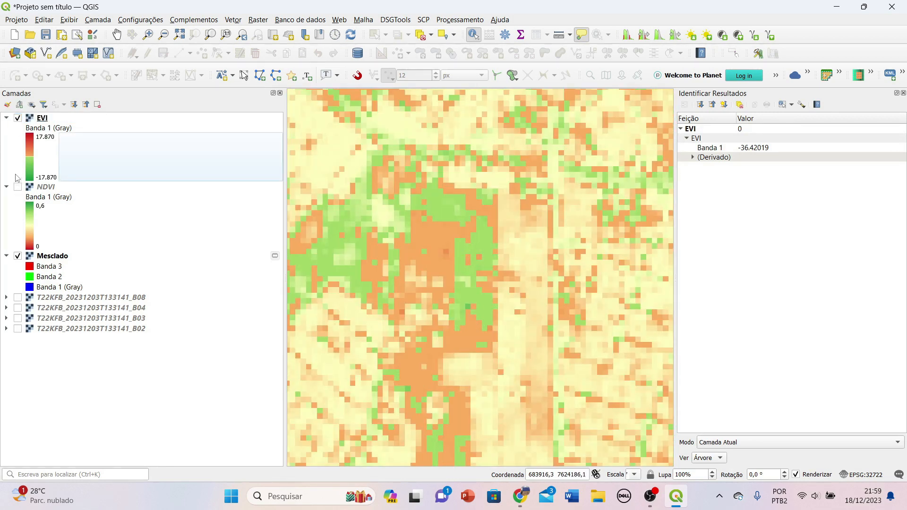
left_click(18, 118)
left_click(18, 118)
scroll(415, 279, "down", 5)
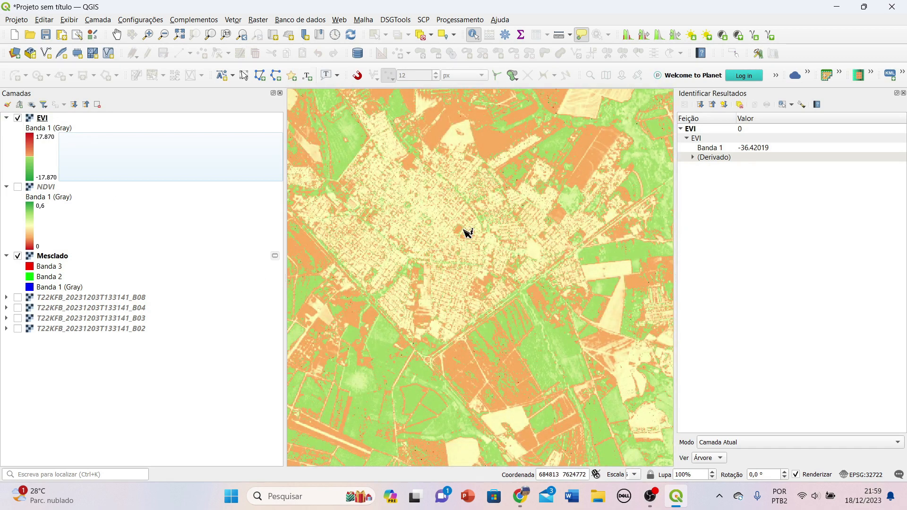
- Close the Identify Results panel and view the EVI layer across the city and its surrounding fields
left_click_drag(468, 233, 537, 302)
left_click(903, 93)
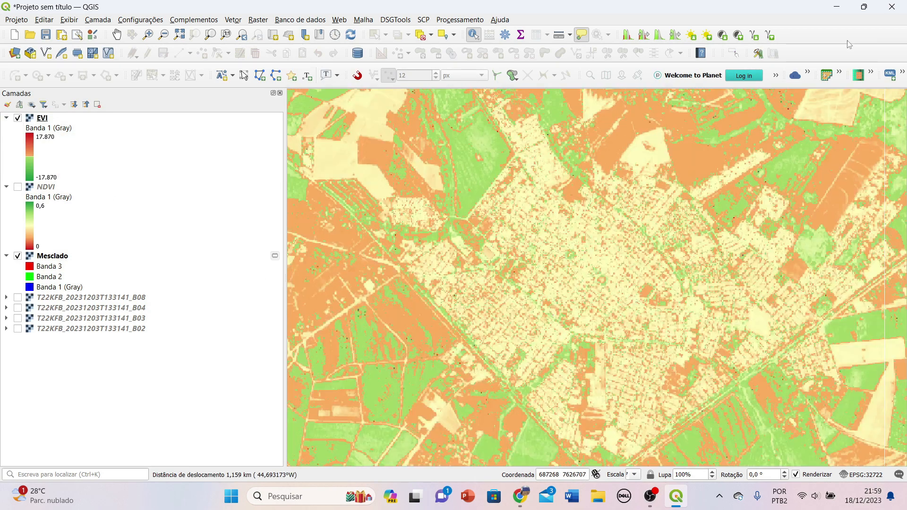
scroll(655, 265, "down", 2)
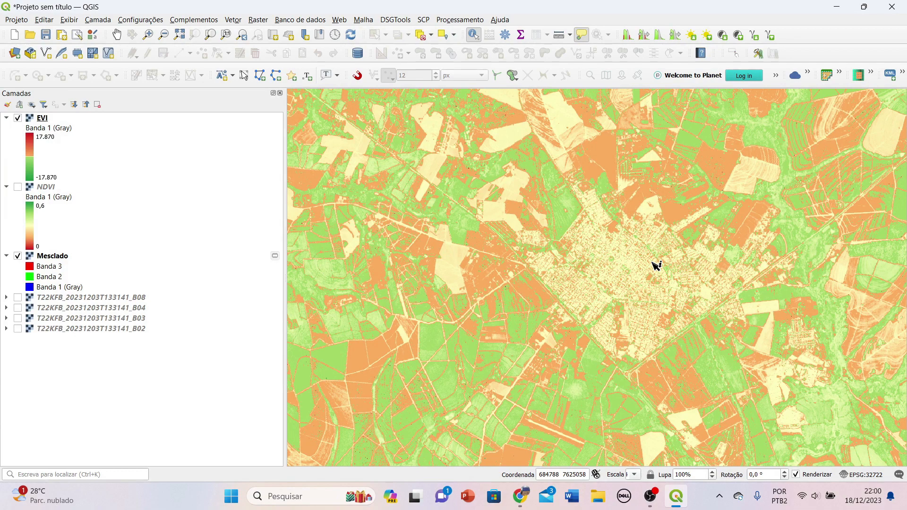
left_click_drag(648, 267, 548, 284)
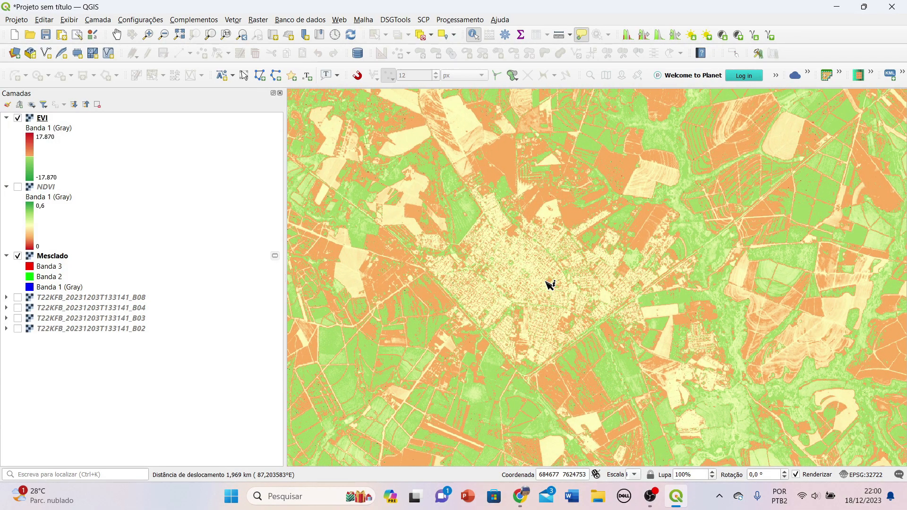